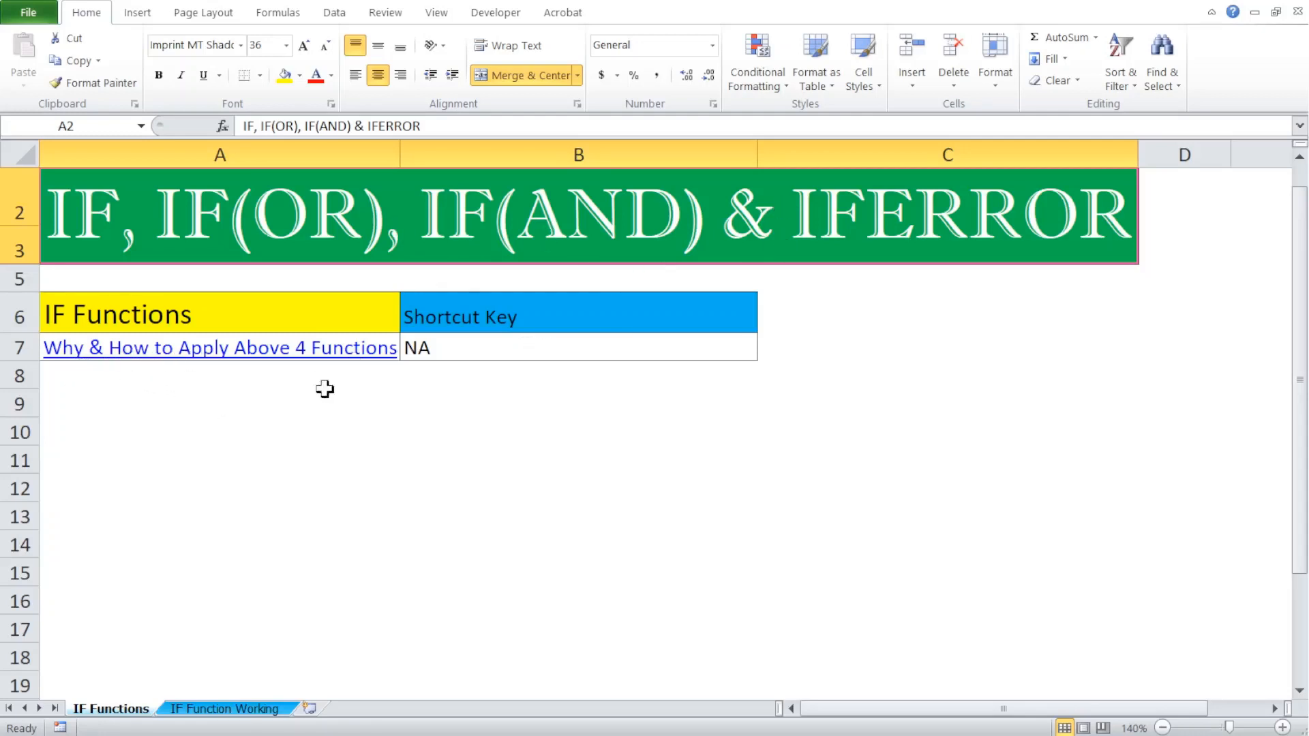
Step: Open the IF Function Working sheet and review the three sales commission conditions in B11:B13
left_click(245, 365)
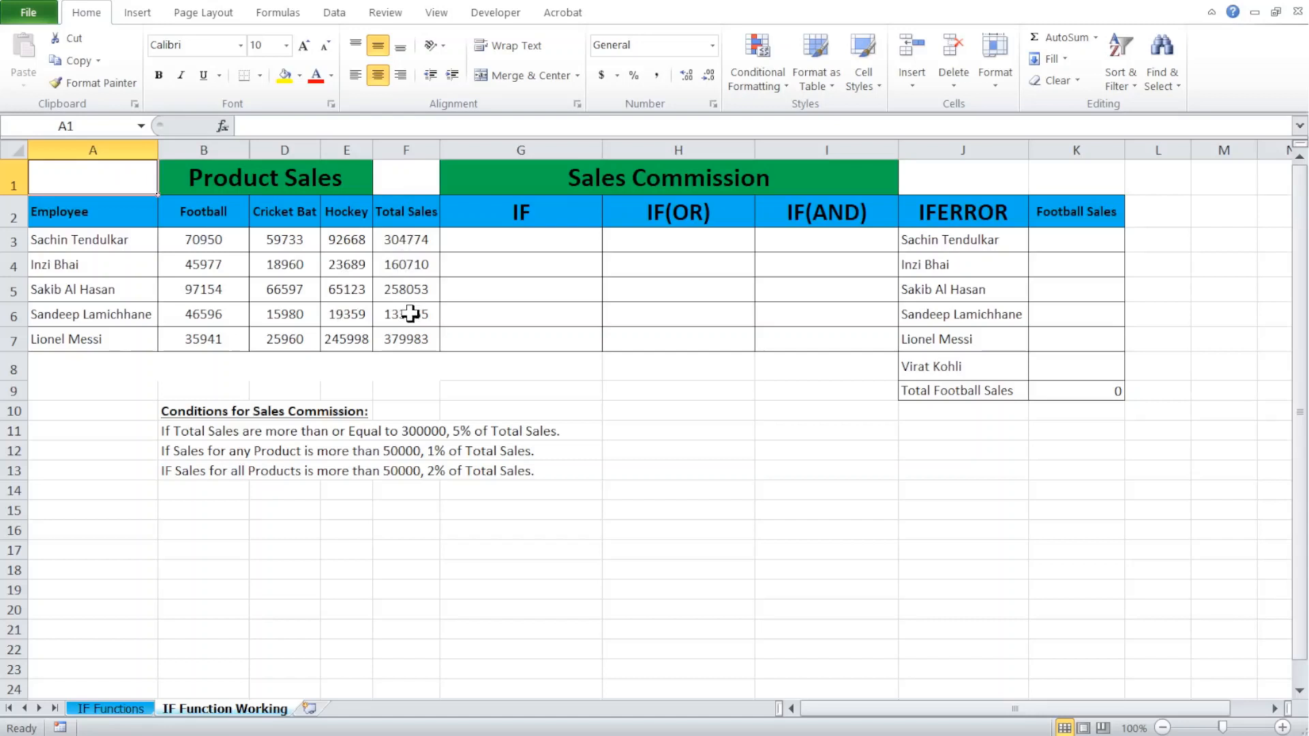
left_click(171, 435)
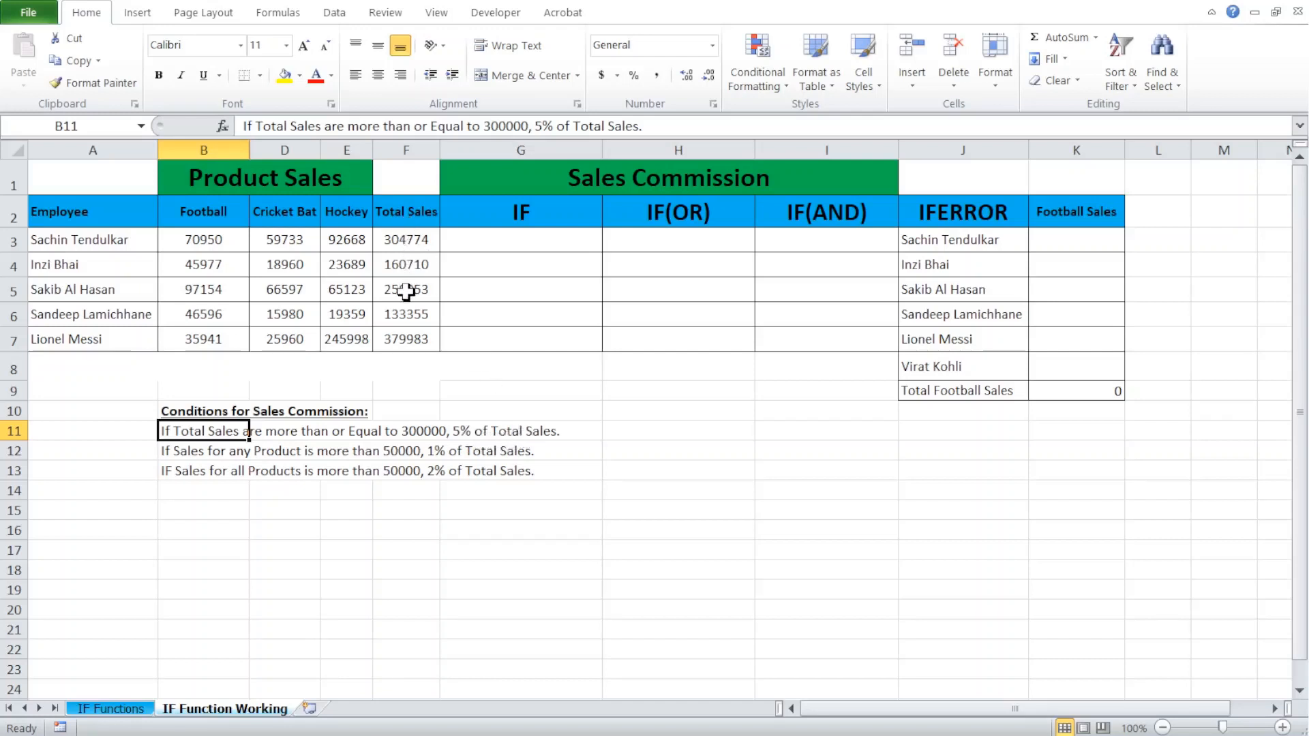
left_click(177, 452)
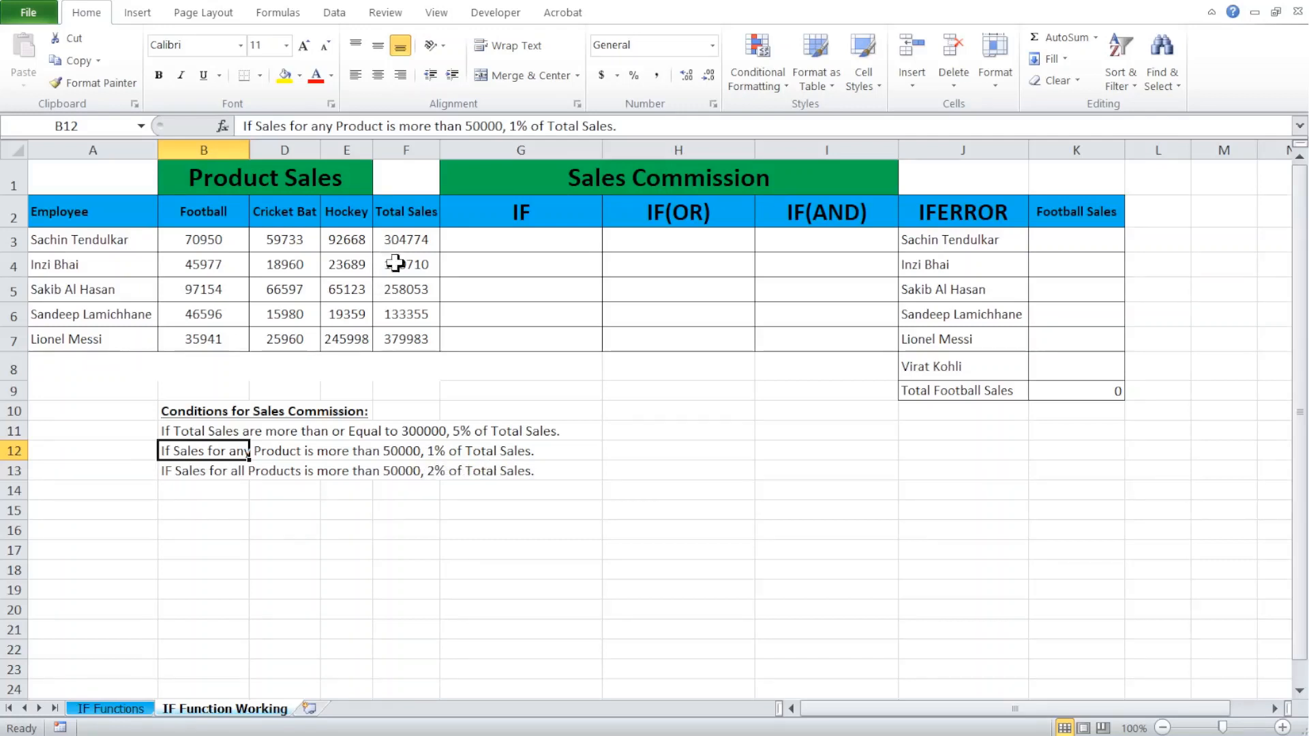
left_click(184, 475)
left_click(186, 509)
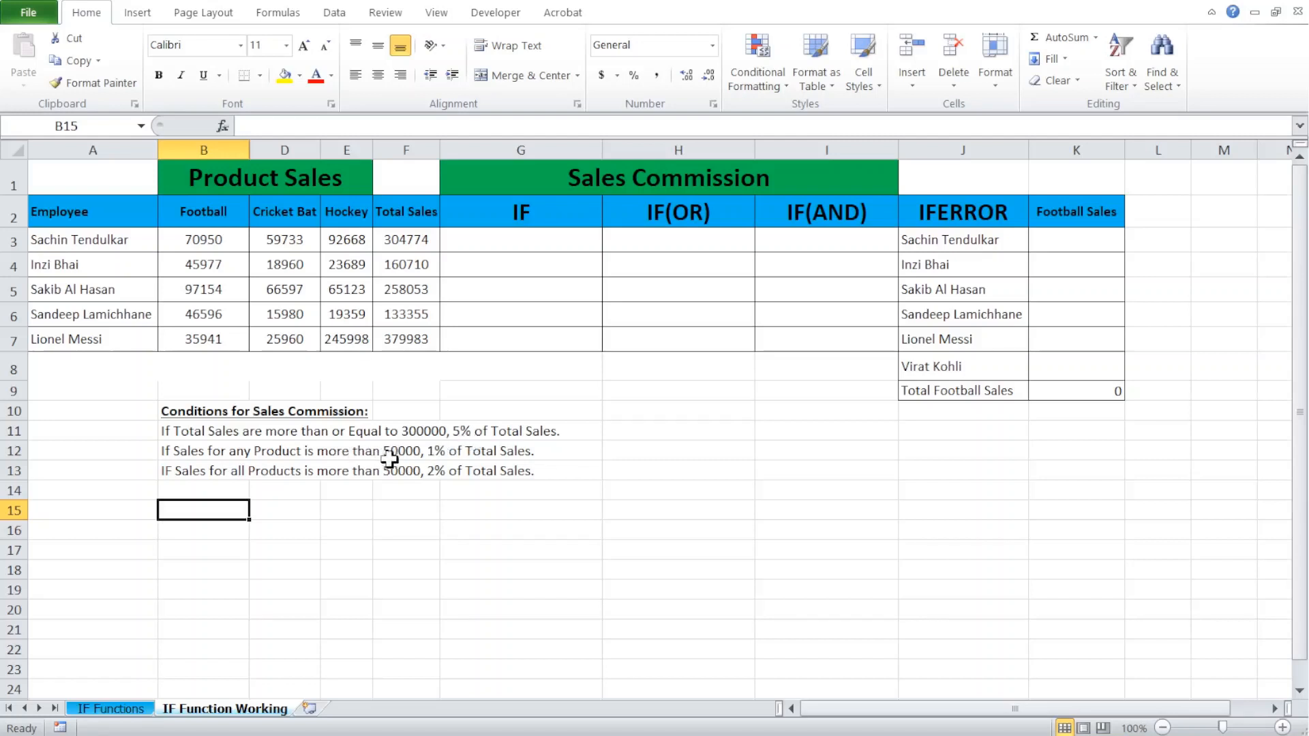
Step: Make the Total Sales commission condition in B11 bold
left_click(167, 431)
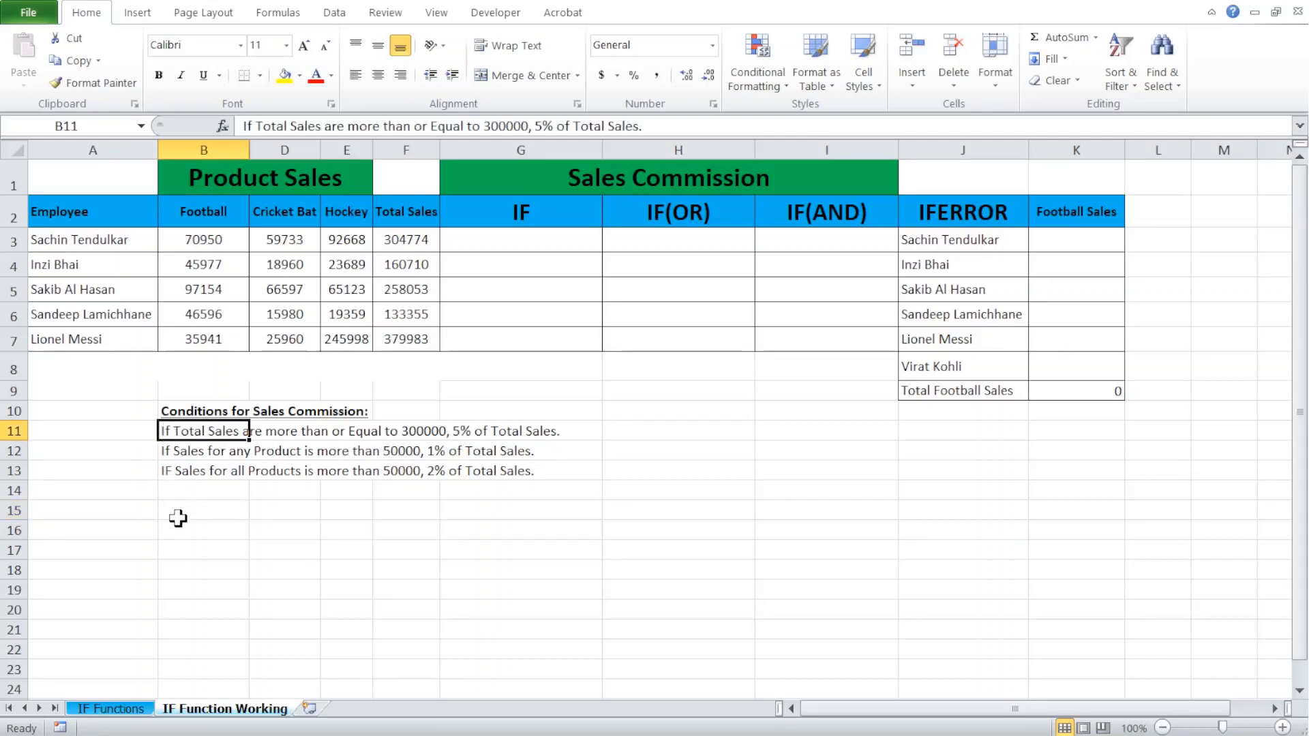
key("ctrl+b")
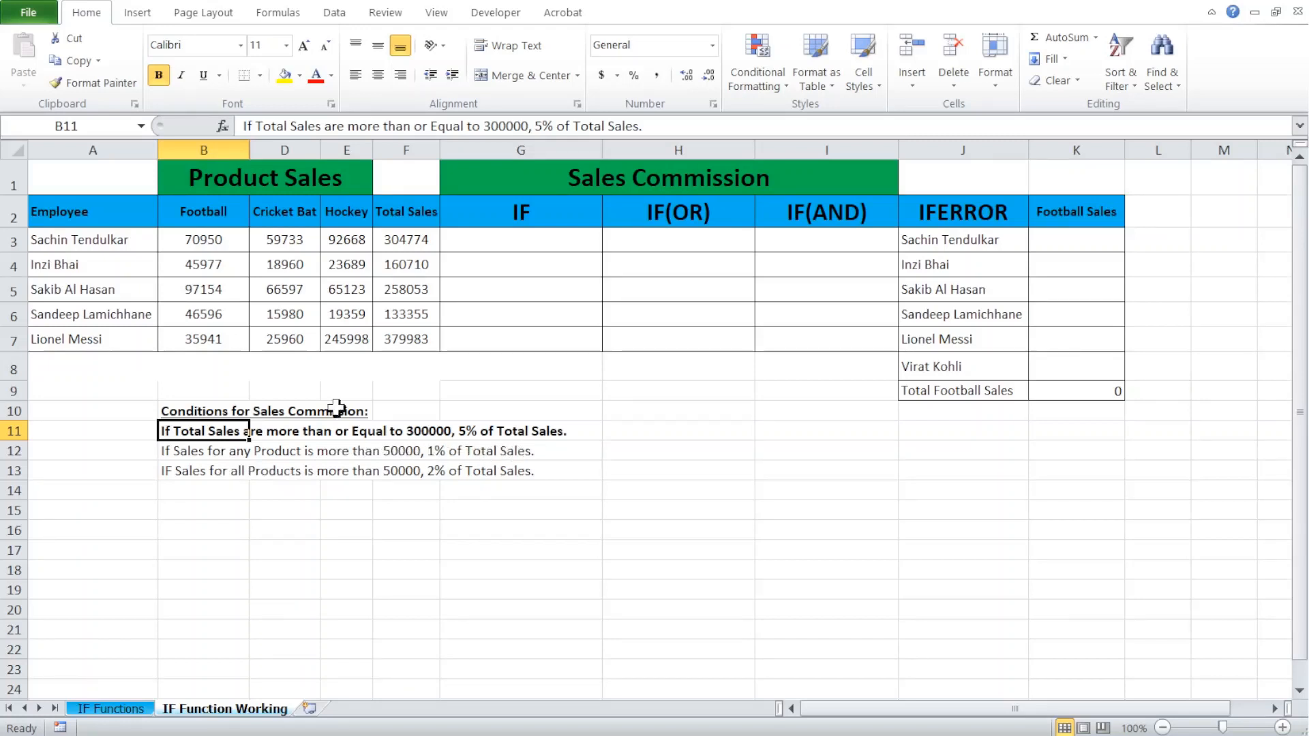
Step: Start an IF formula in G3 with the logical test F3>=300000 on the employee's total sales
left_click(495, 245)
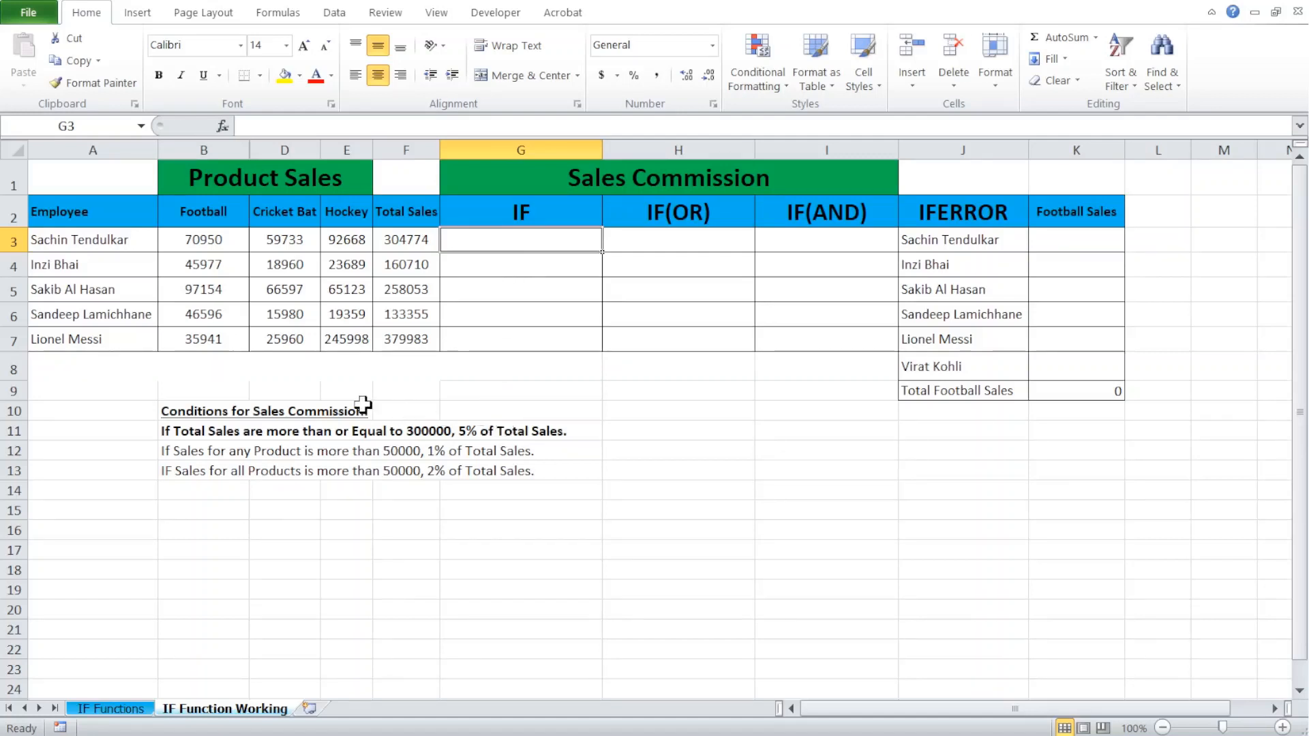
type("=")
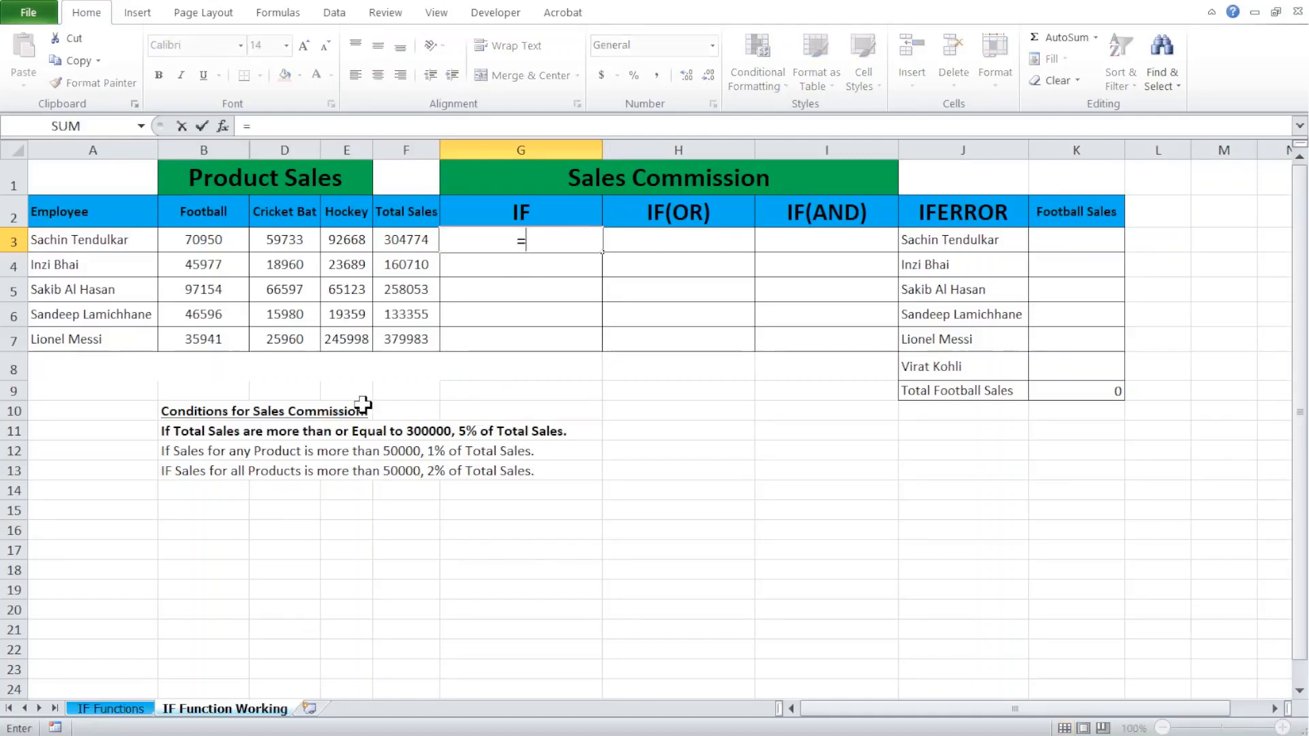
type("I")
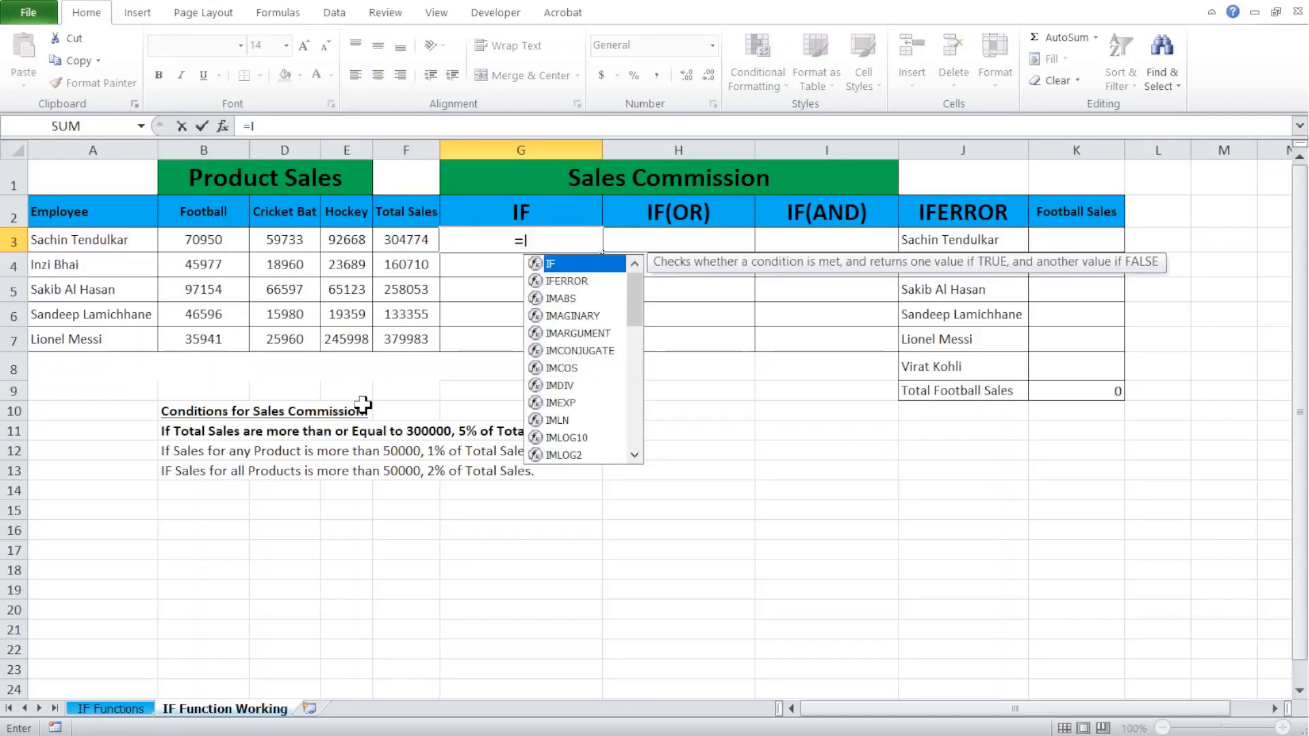
type("F(")
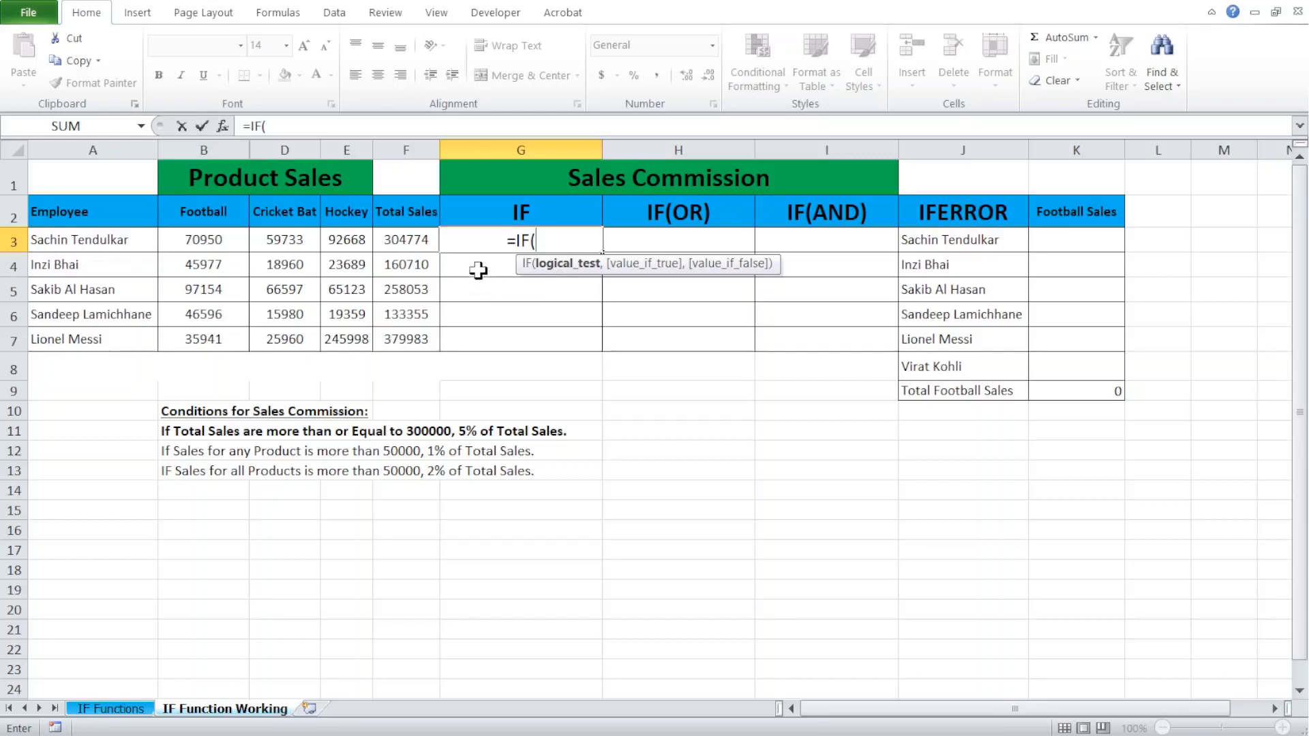
left_click(409, 239)
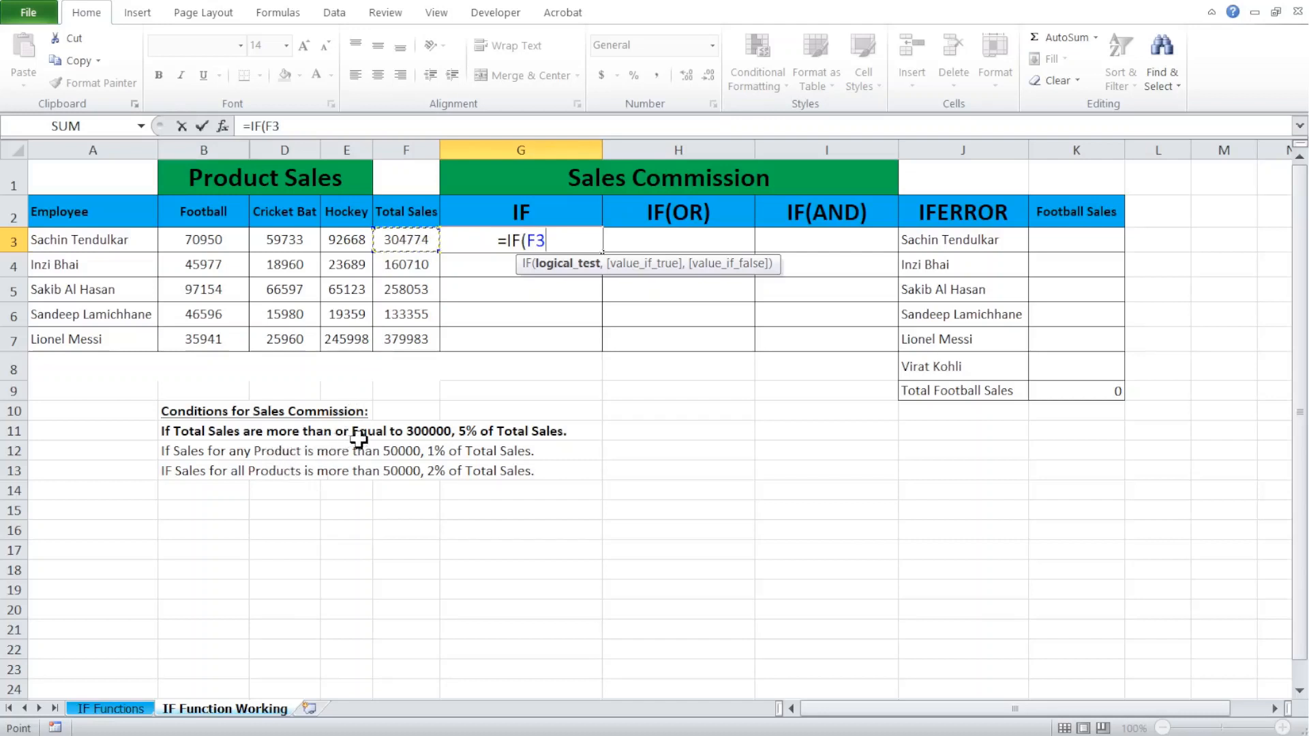
type(">")
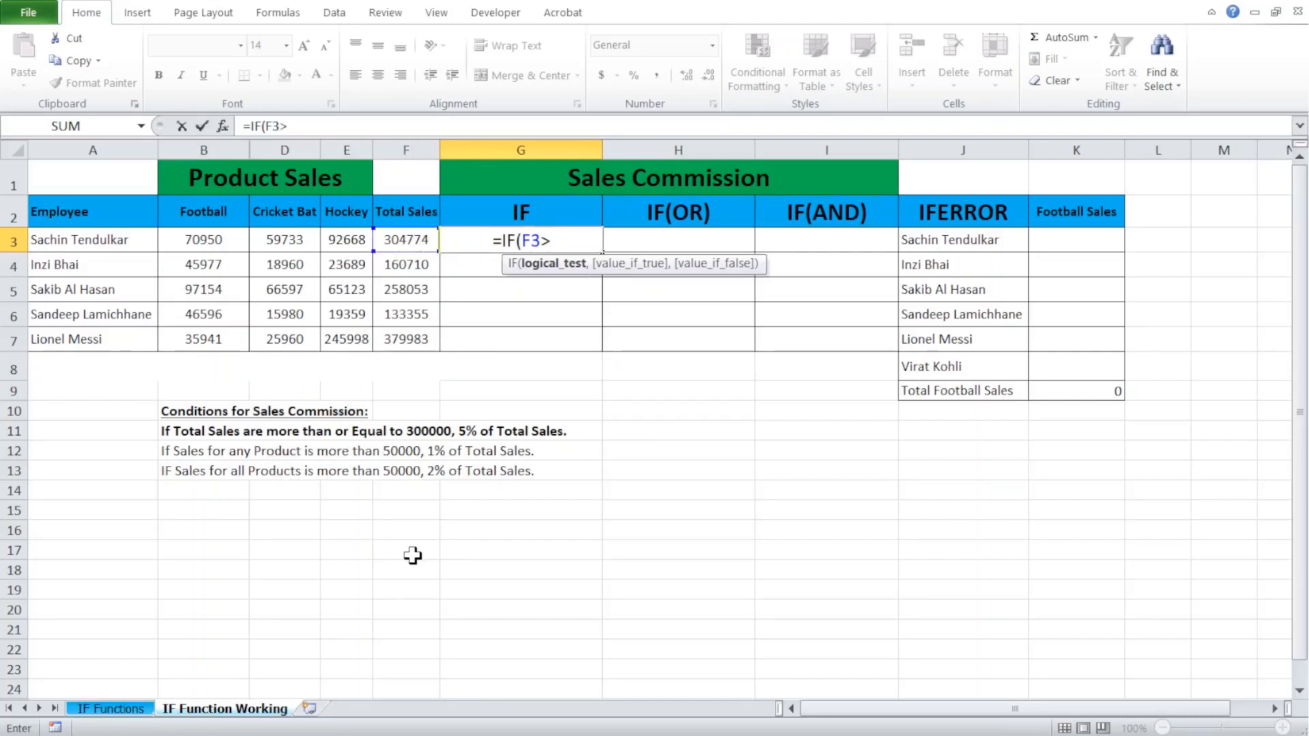
type("=")
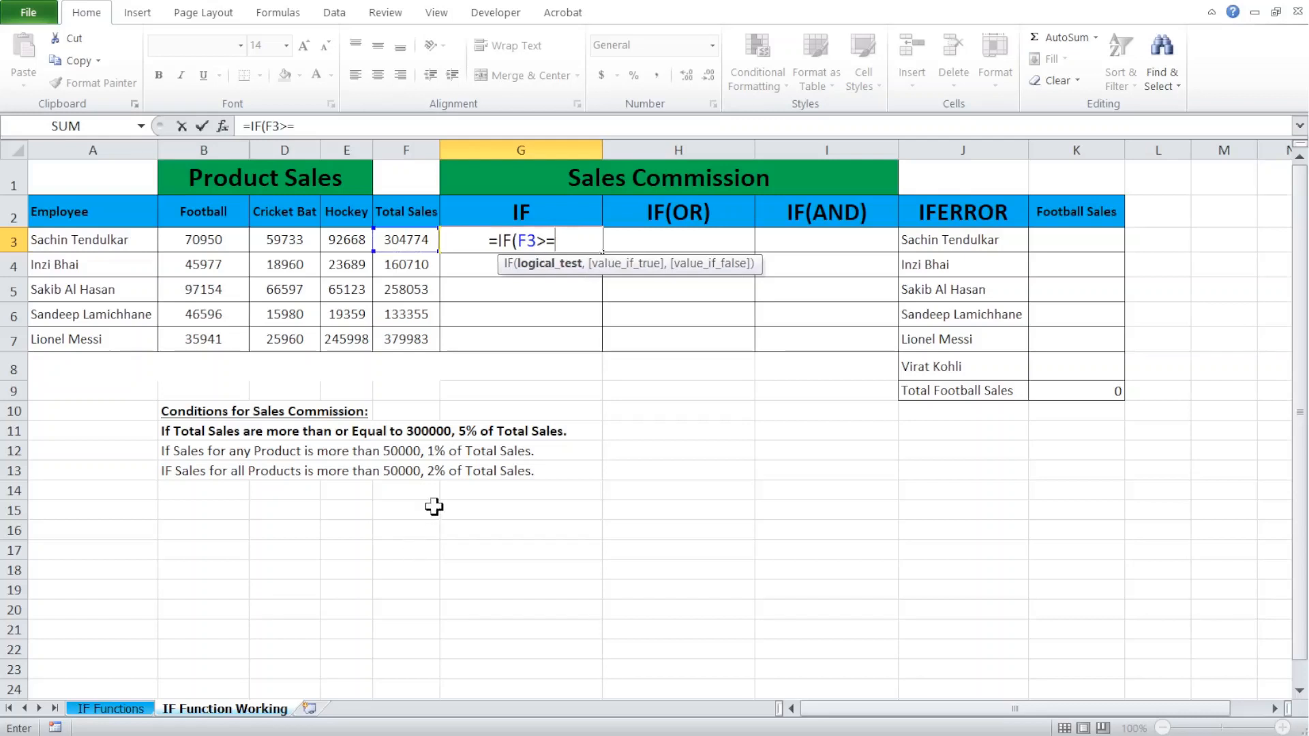
type("300000")
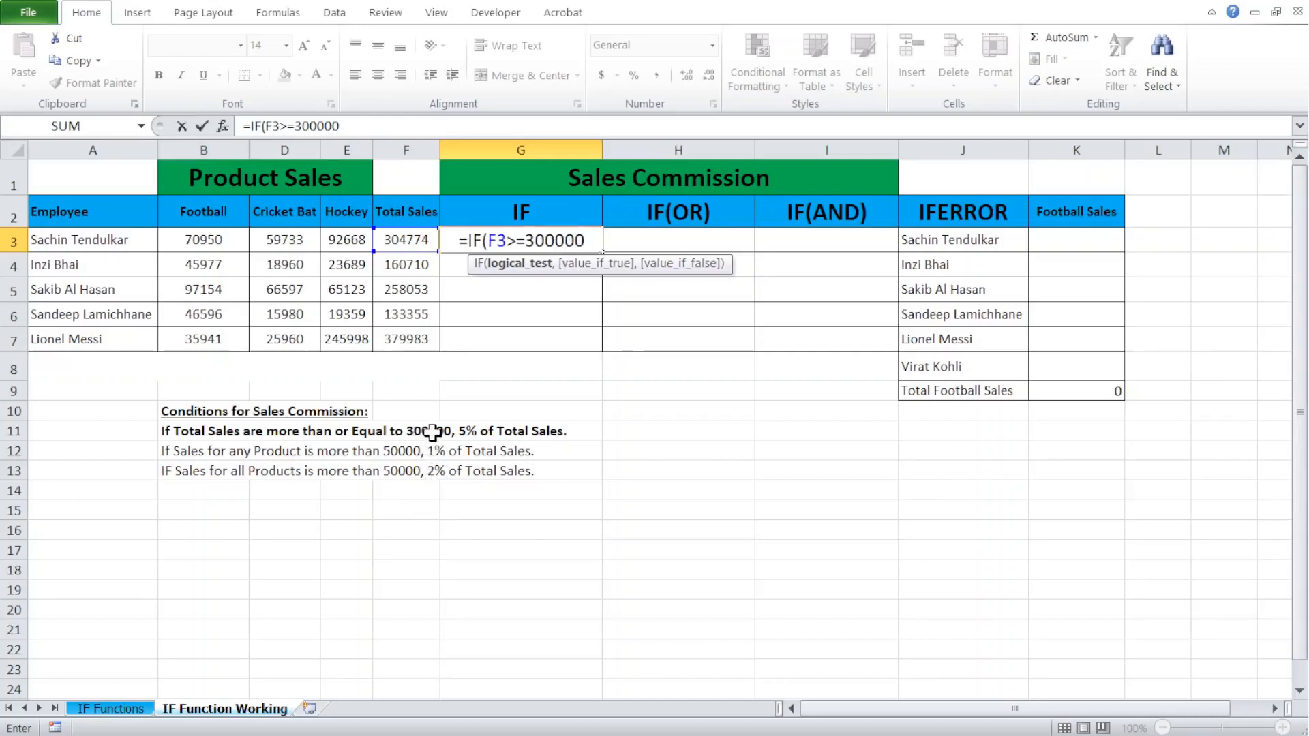
Step: Add 5%*F3 as the value-if-true argument of the IF formula in G3
type(",")
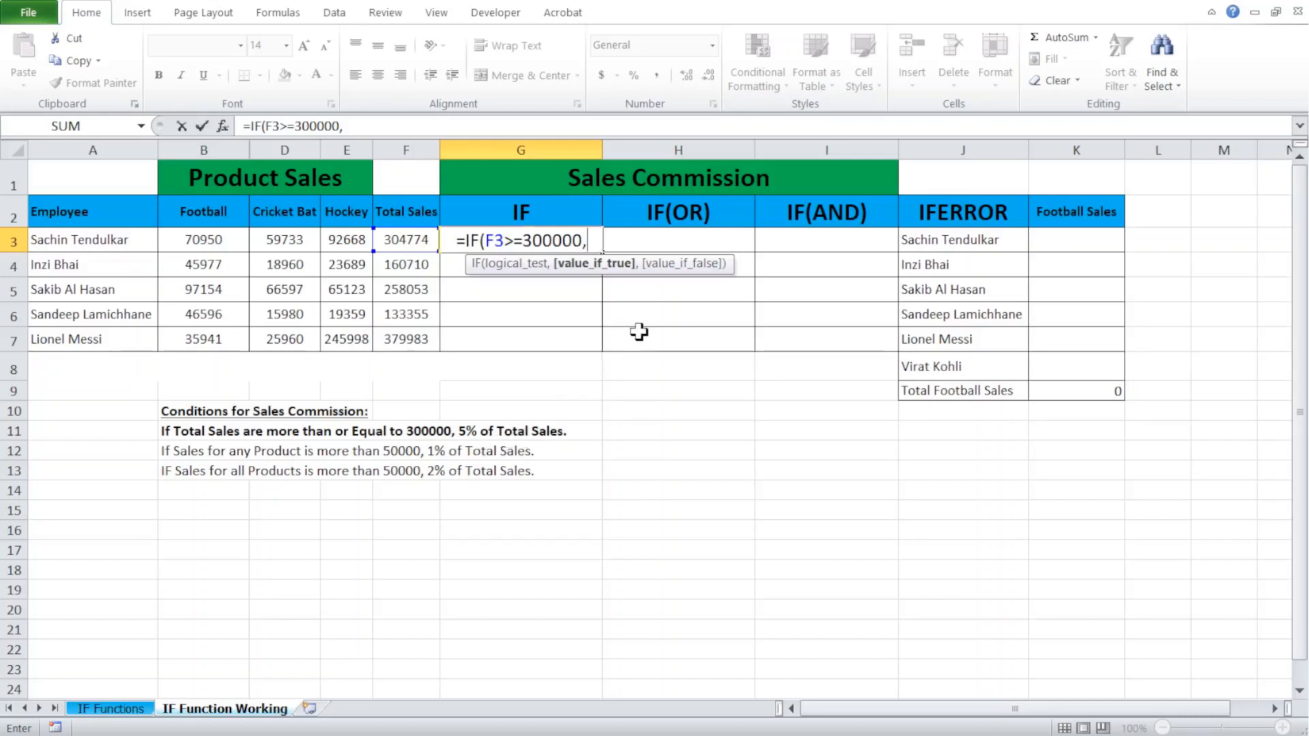
type("%")
key("BackSpace")
type("5%")
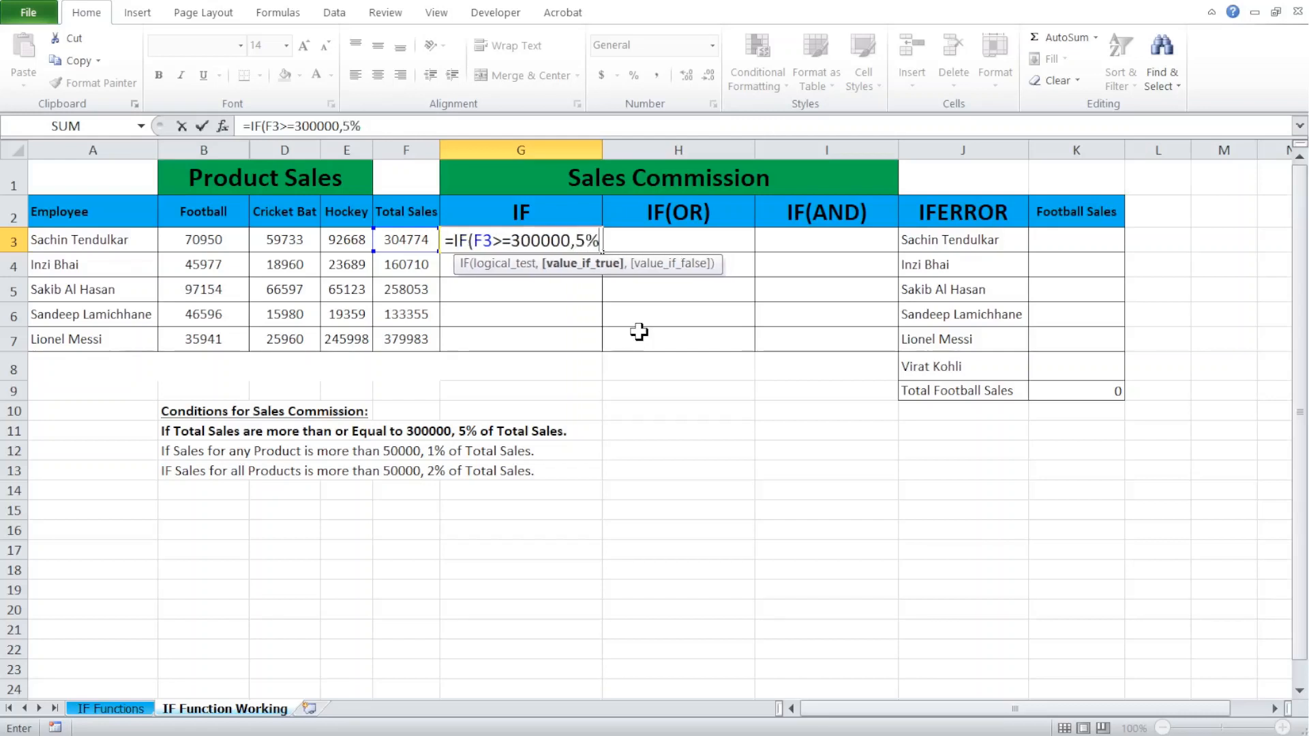
type("*")
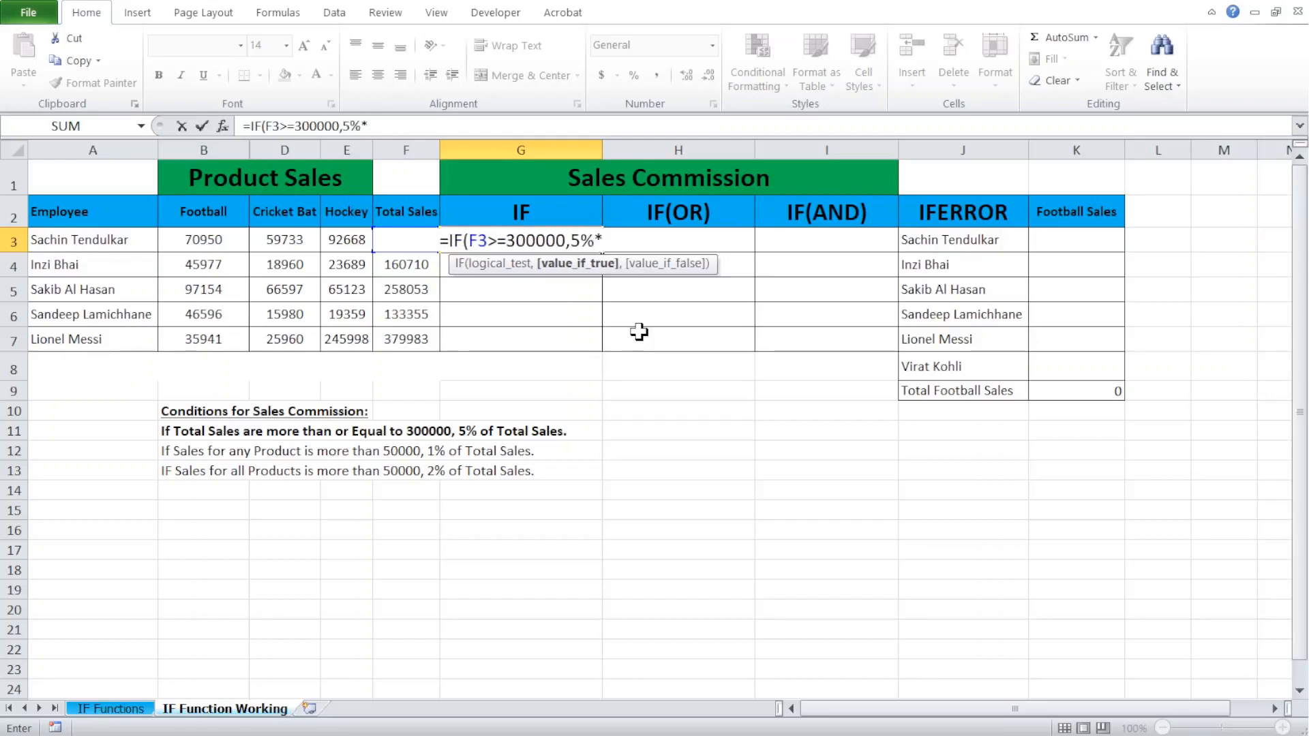
left_click(414, 267)
key("Up")
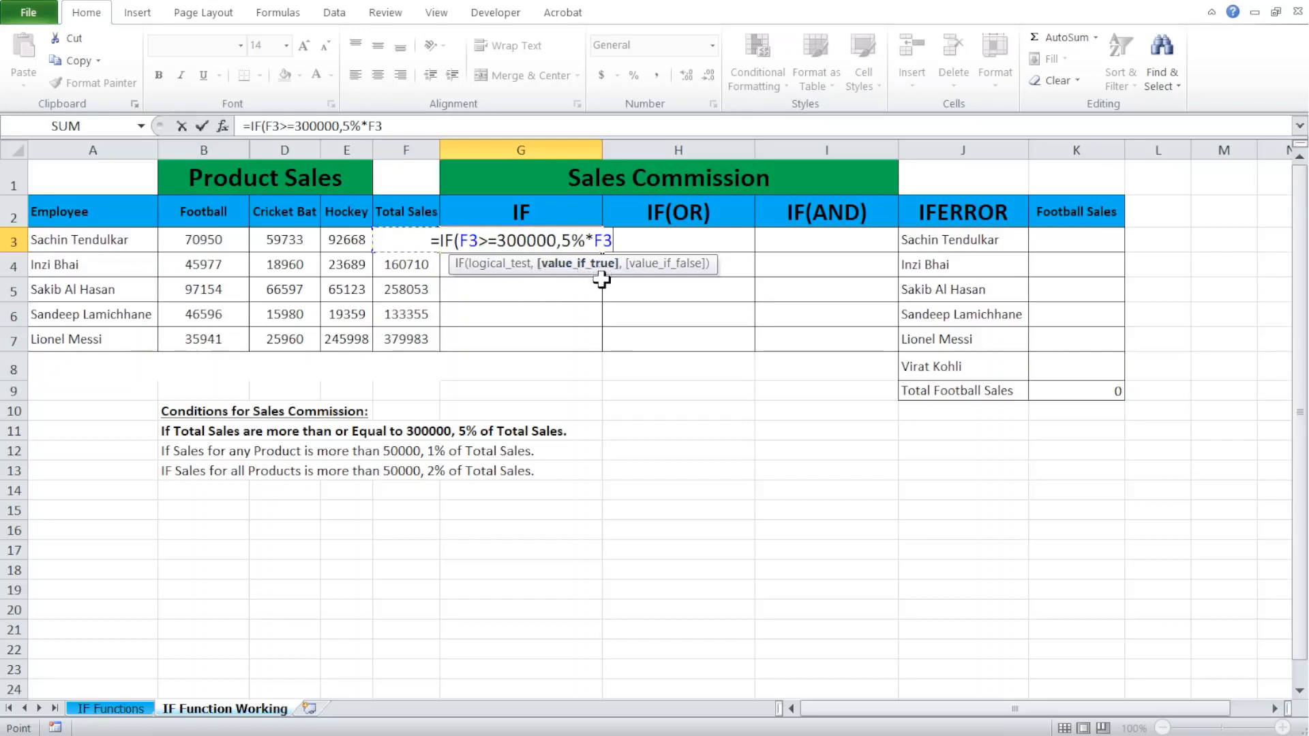
Step: Complete the G3 formula with "No Commission" as the value-if-false argument and enter it
type(",")
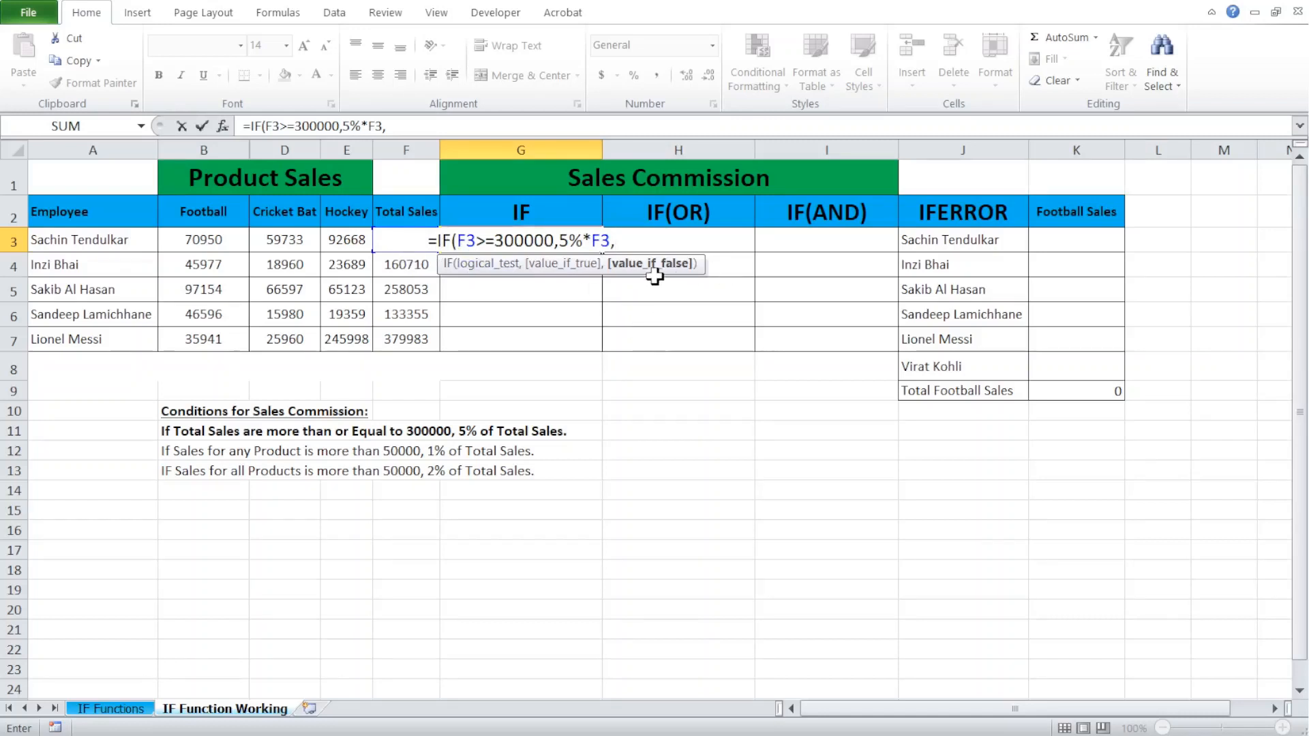
type("\"")
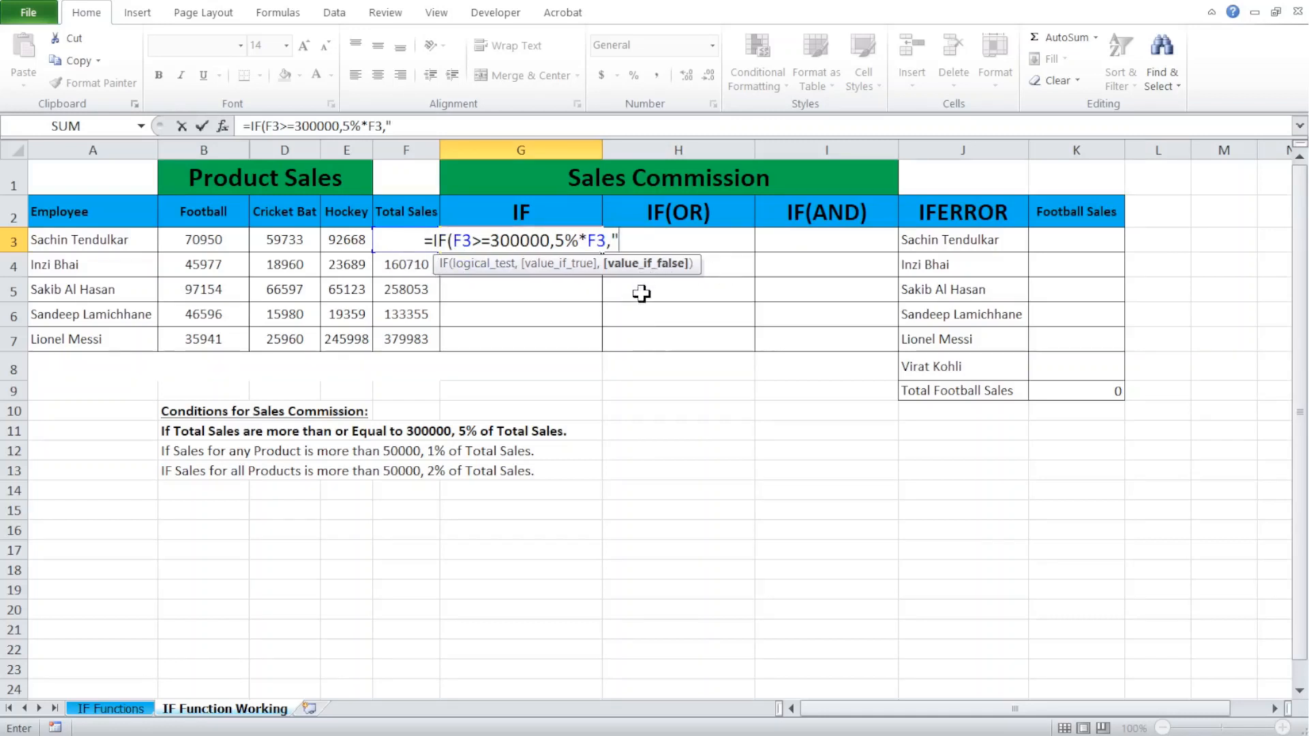
type("N")
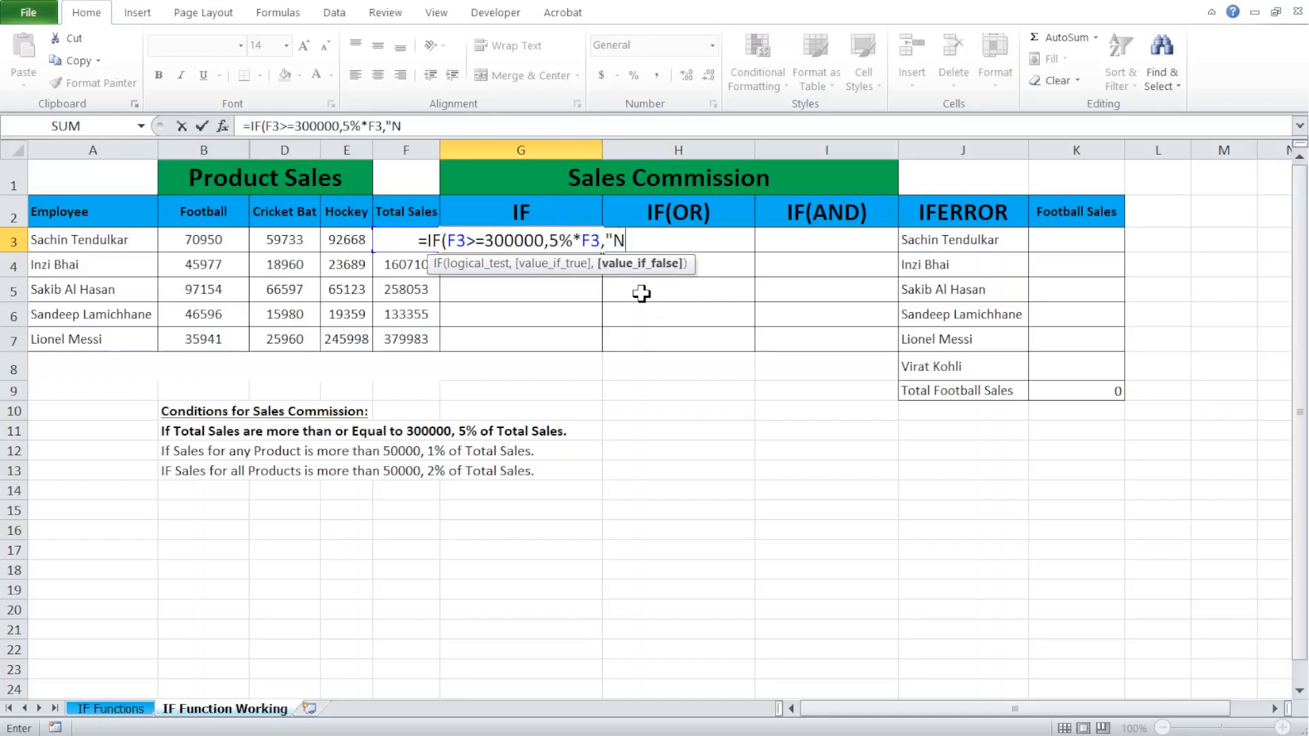
type("o Commi")
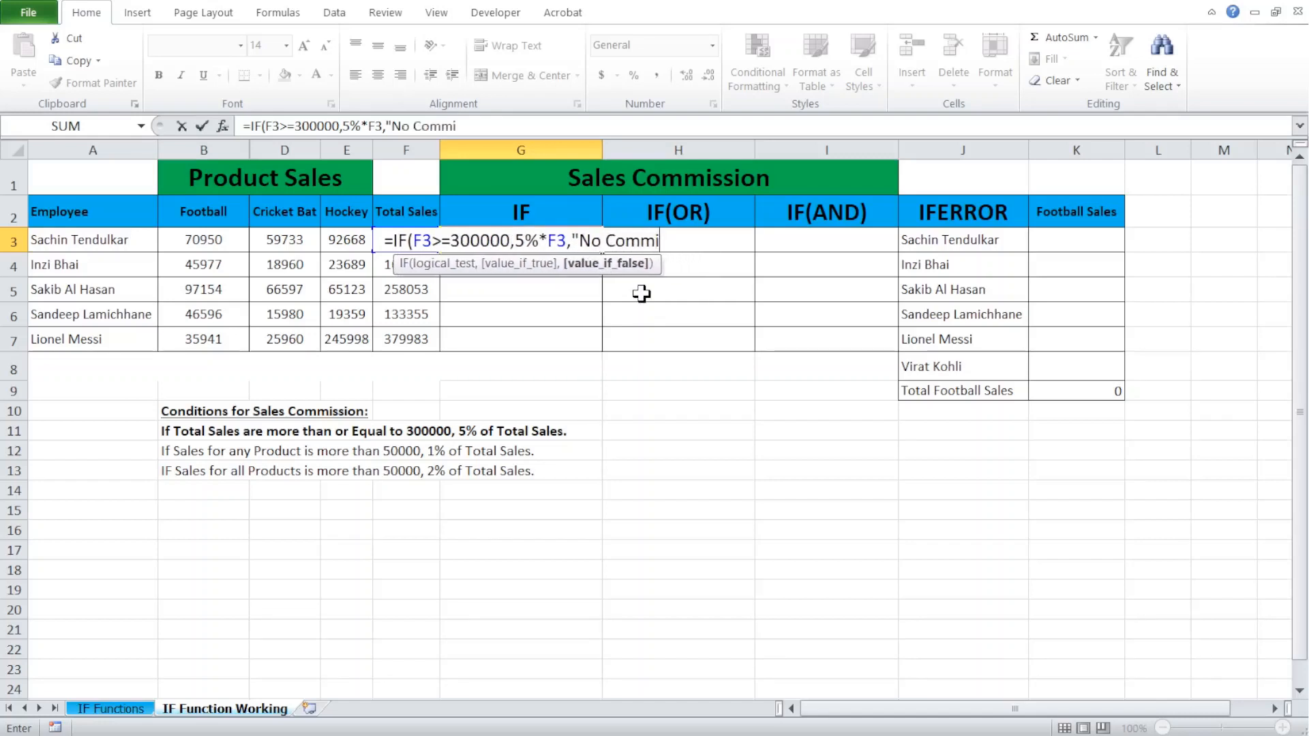
type("ssion\"")
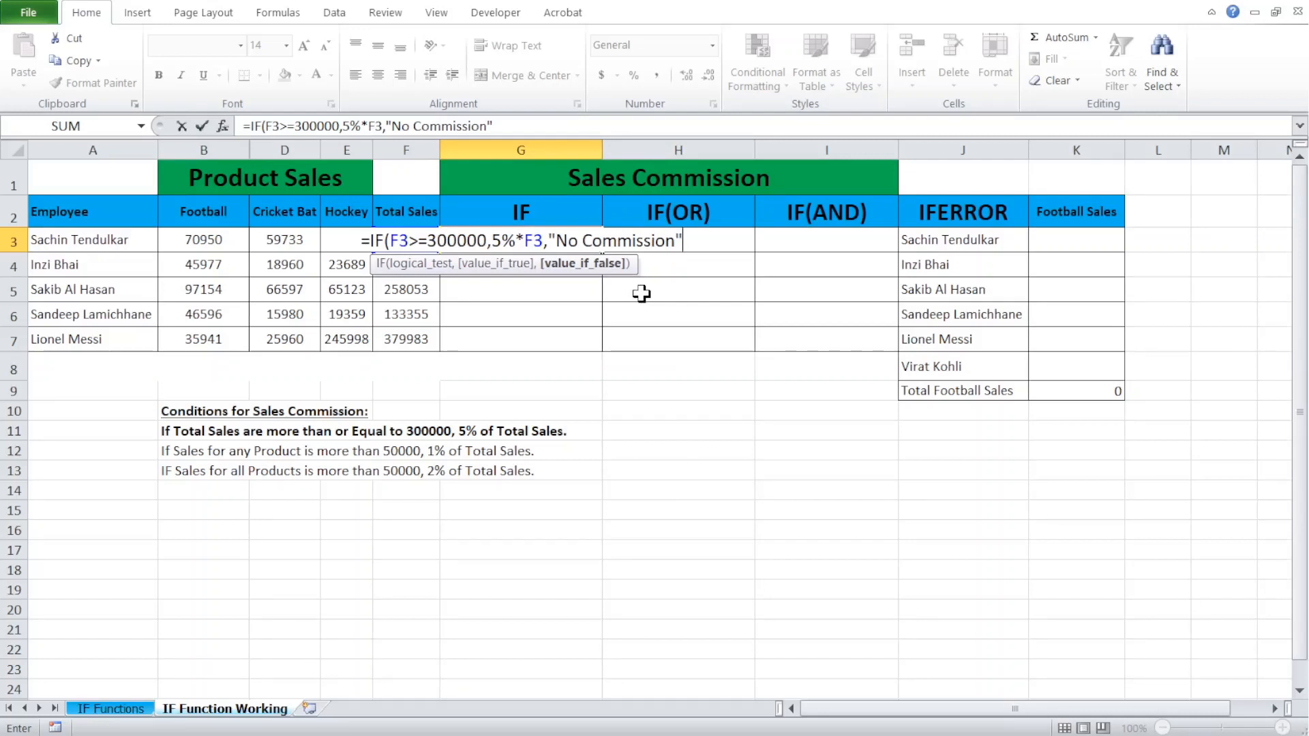
type(")")
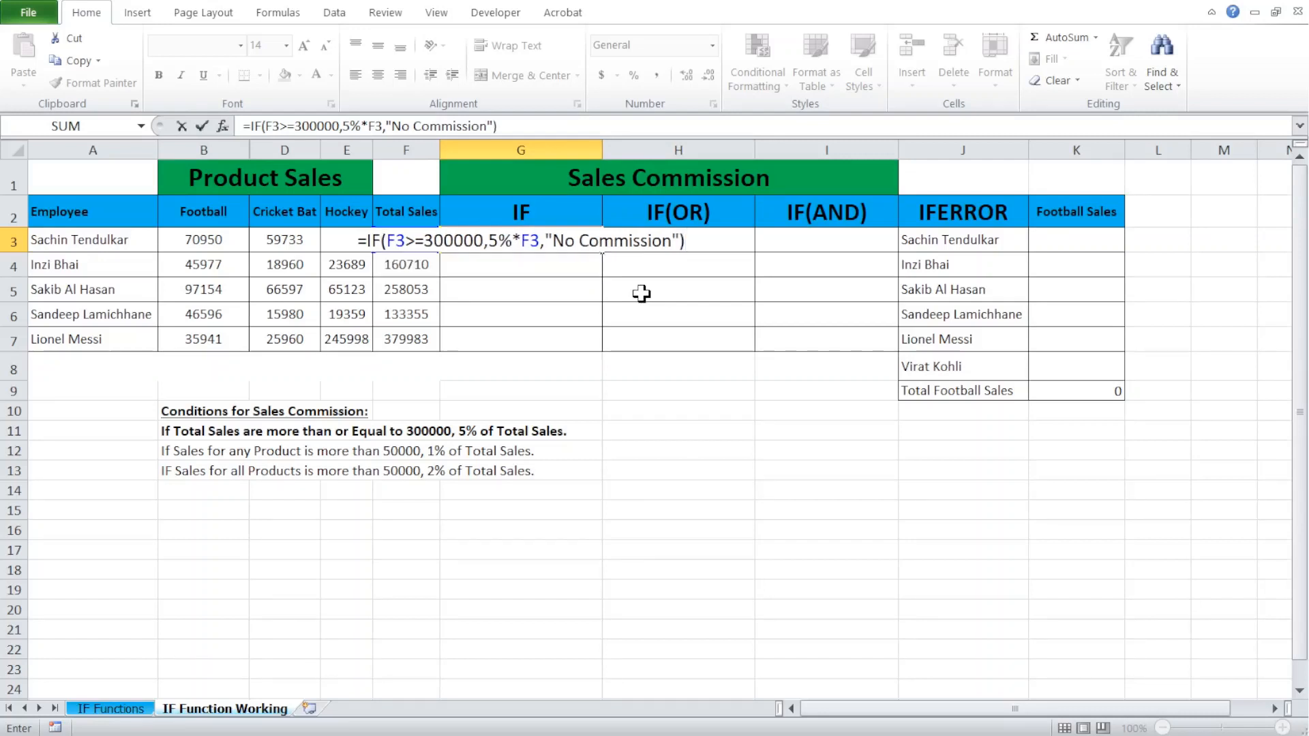
key("Return")
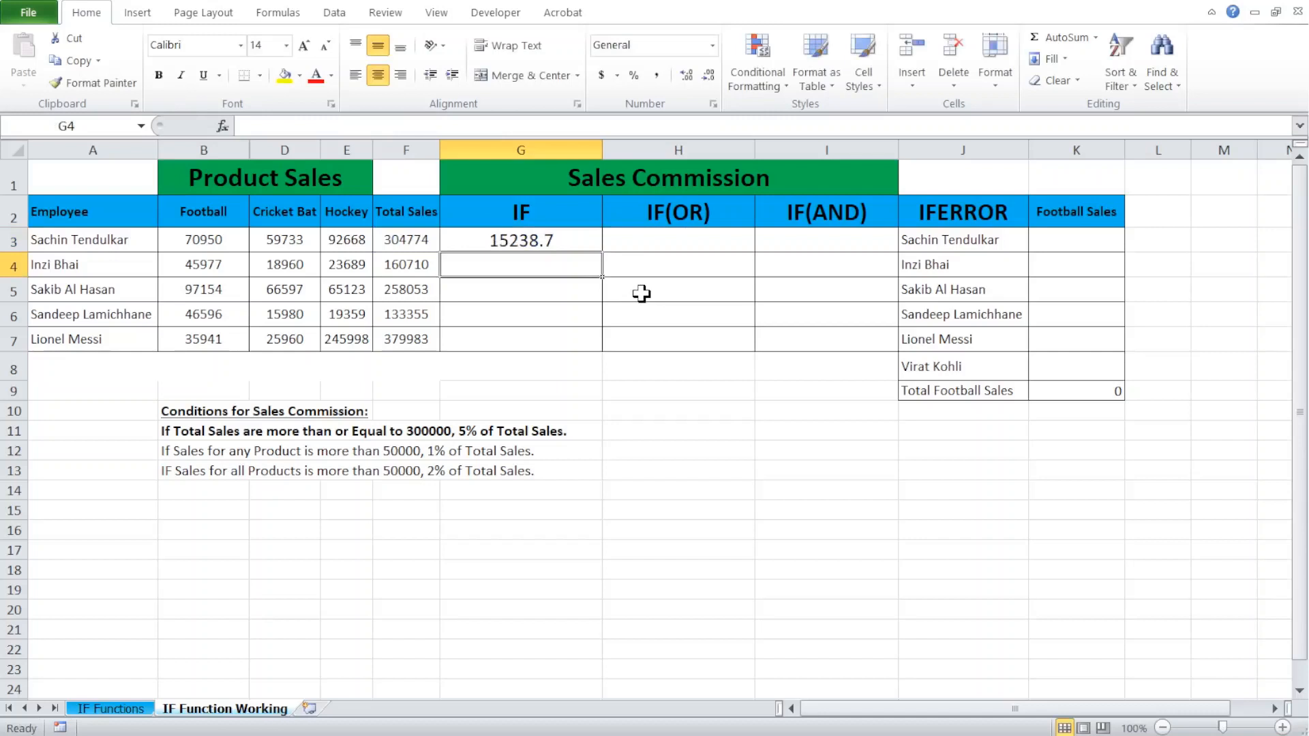
Step: Copy the IF commission formula from G3 down through G7 for the remaining employees
key("Up")
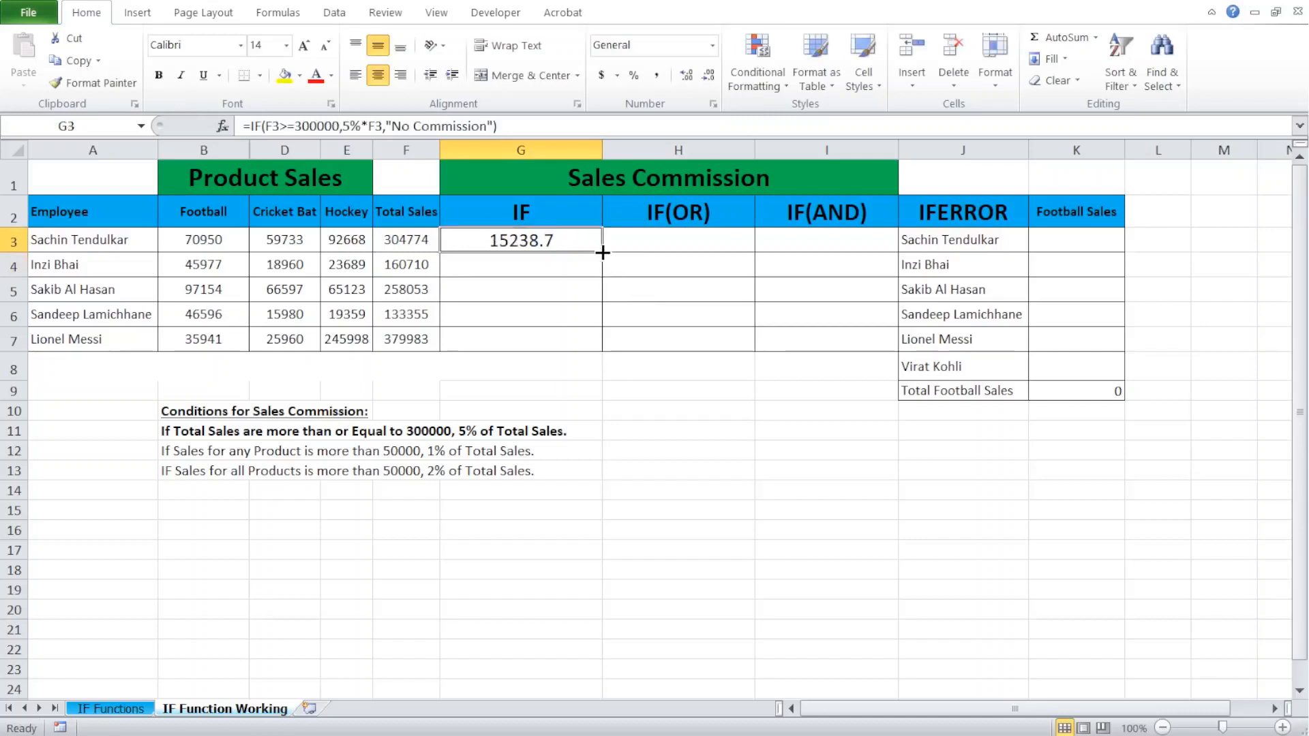
key("ctrl+c")
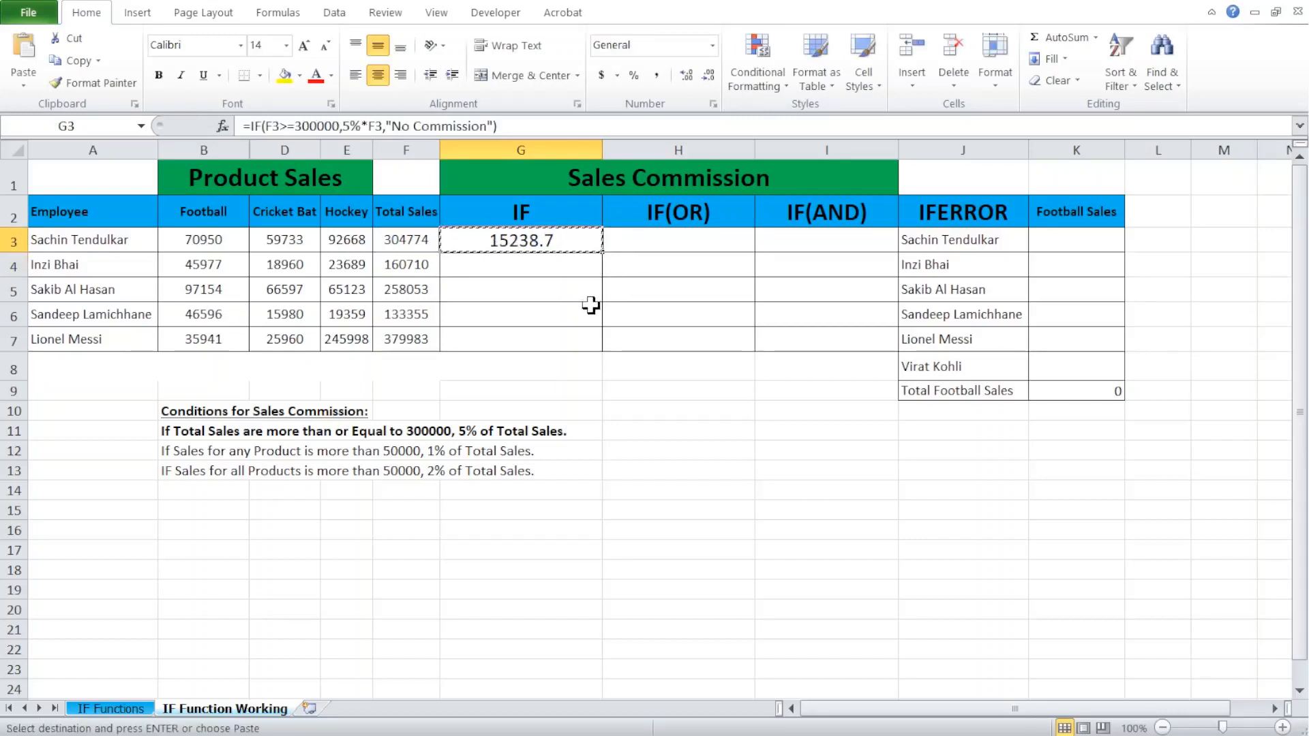
key("shift+Down")
key("shift+Down")
key("shift+Down")
key("shift+Down")
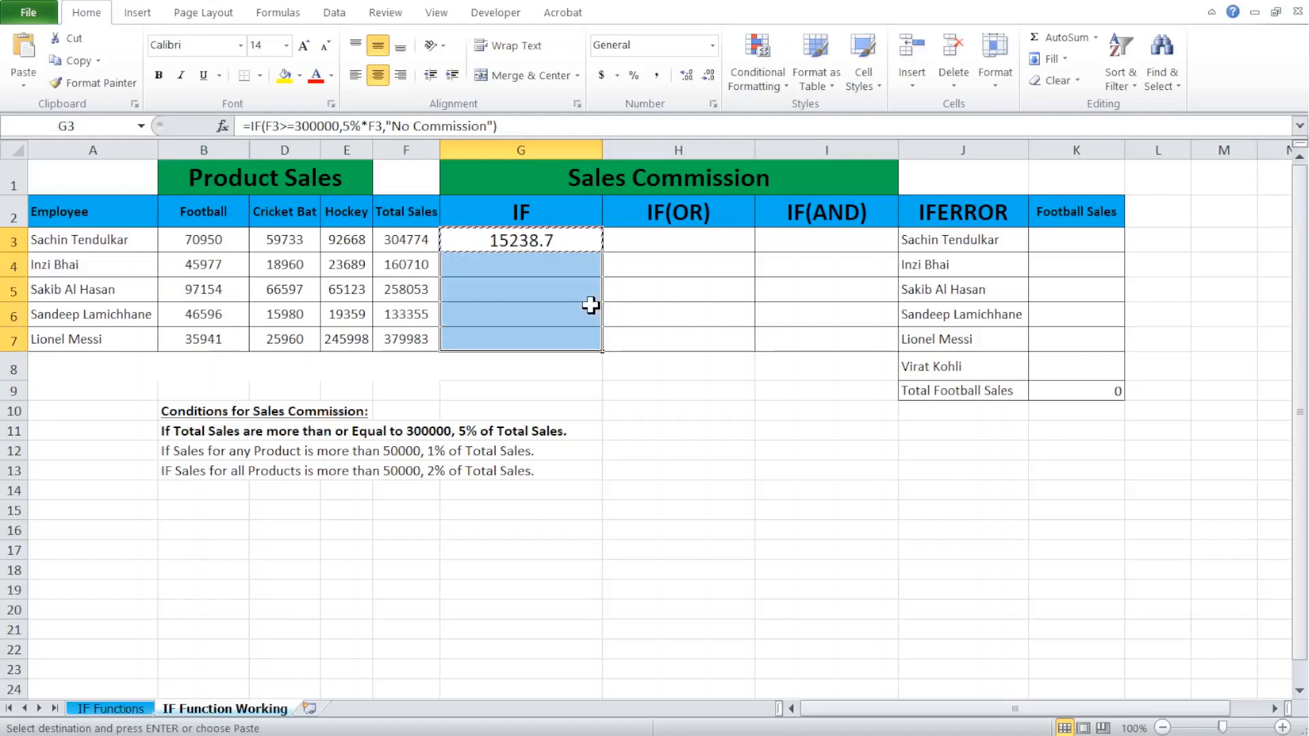
key("Return")
key("shift+Up")
key("shift+Up")
key("shift+Up")
key("shift+Up")
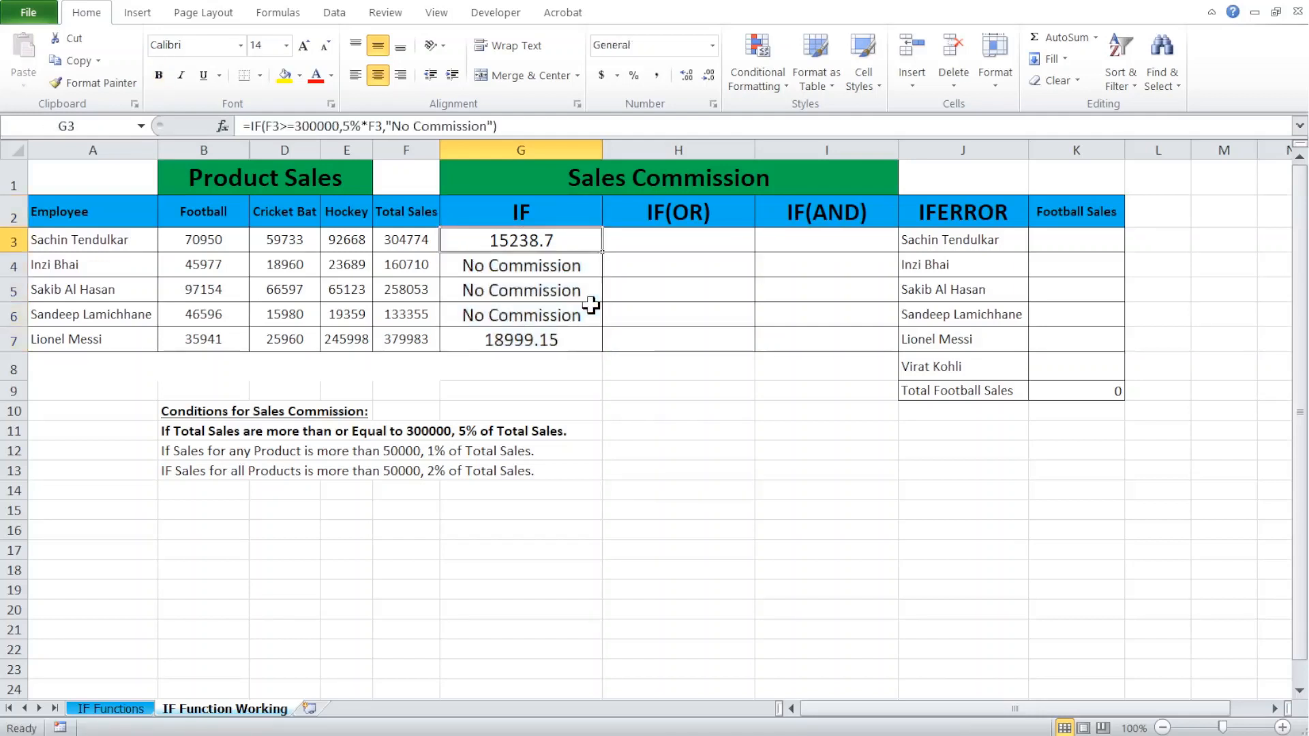
Step: Check the total sales in F3 and F7 against the 300000 threshold and the commission formula in G7
key("Left")
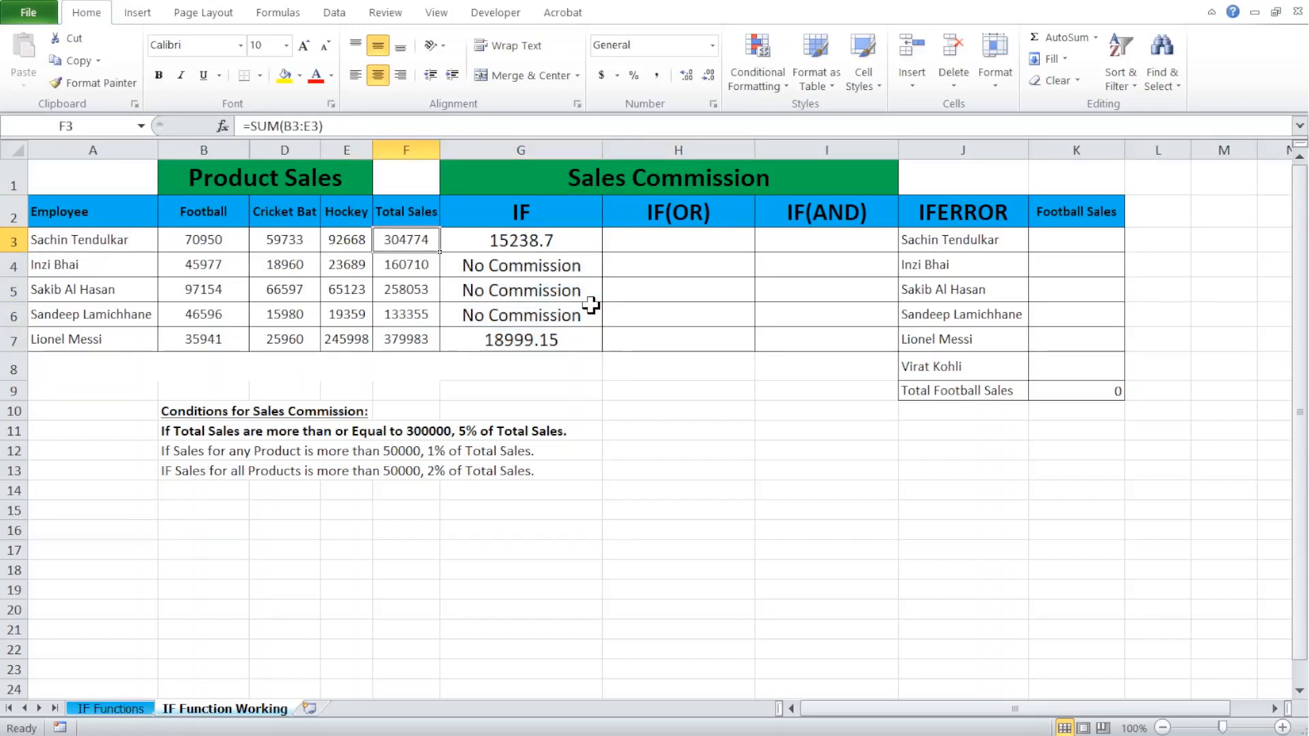
key("Down")
key("Down")
key("Down")
key("Down")
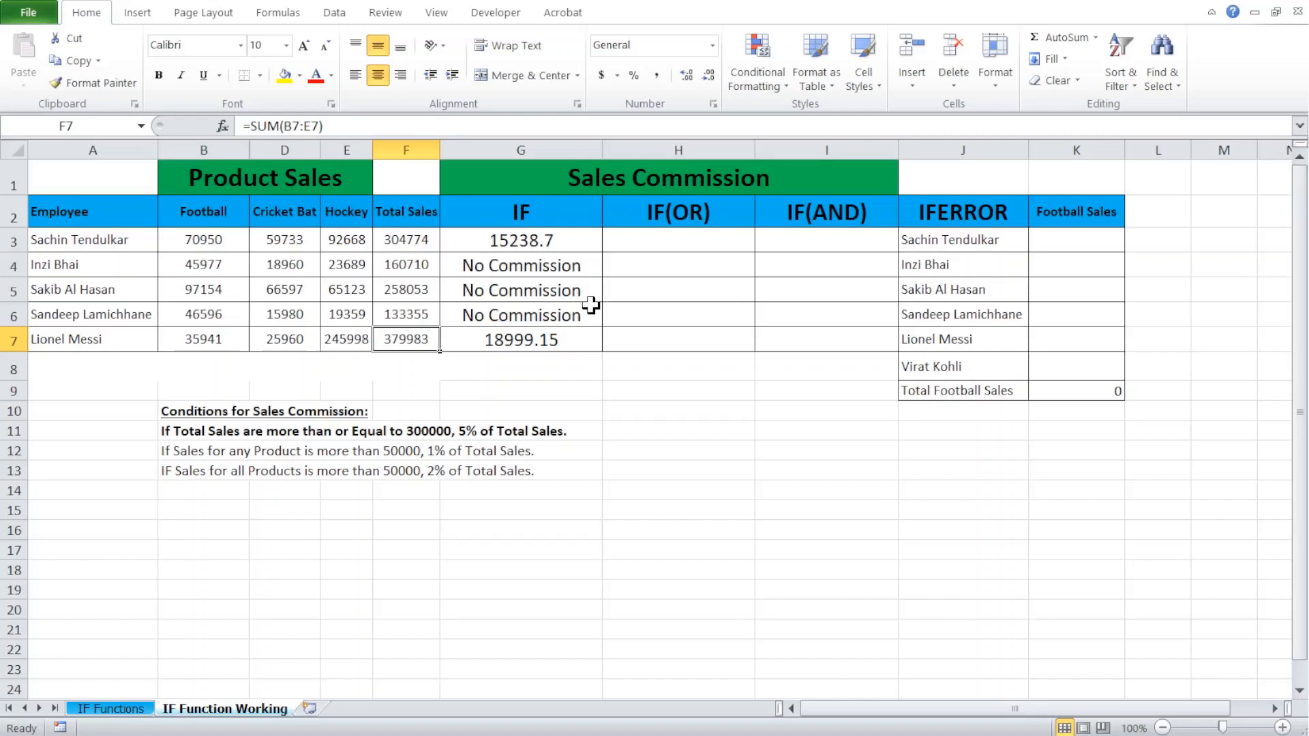
key("Right")
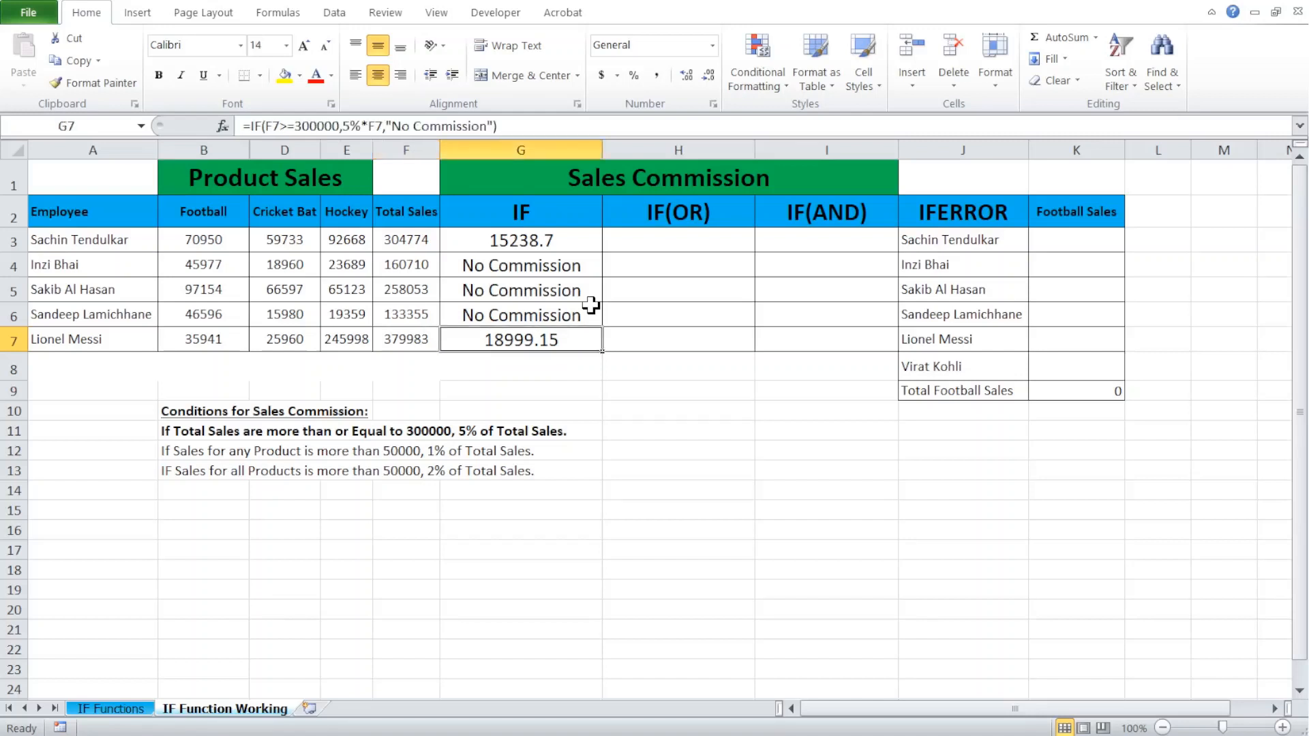
Step: Compare the total sales in F4:F6 with the corresponding IF commission results in G4:G6
key("Up")
key("Up")
key("Up")
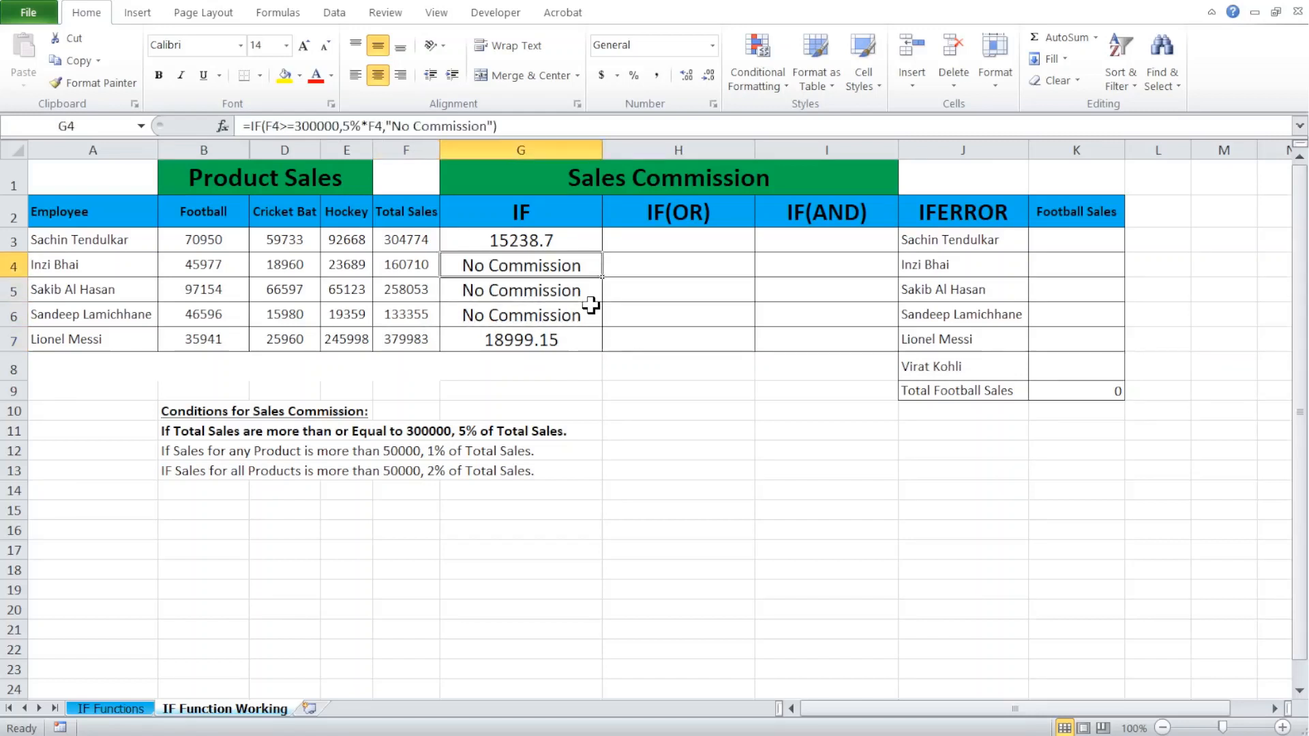
key("Left")
key("shift+Down")
key("shift+Down")
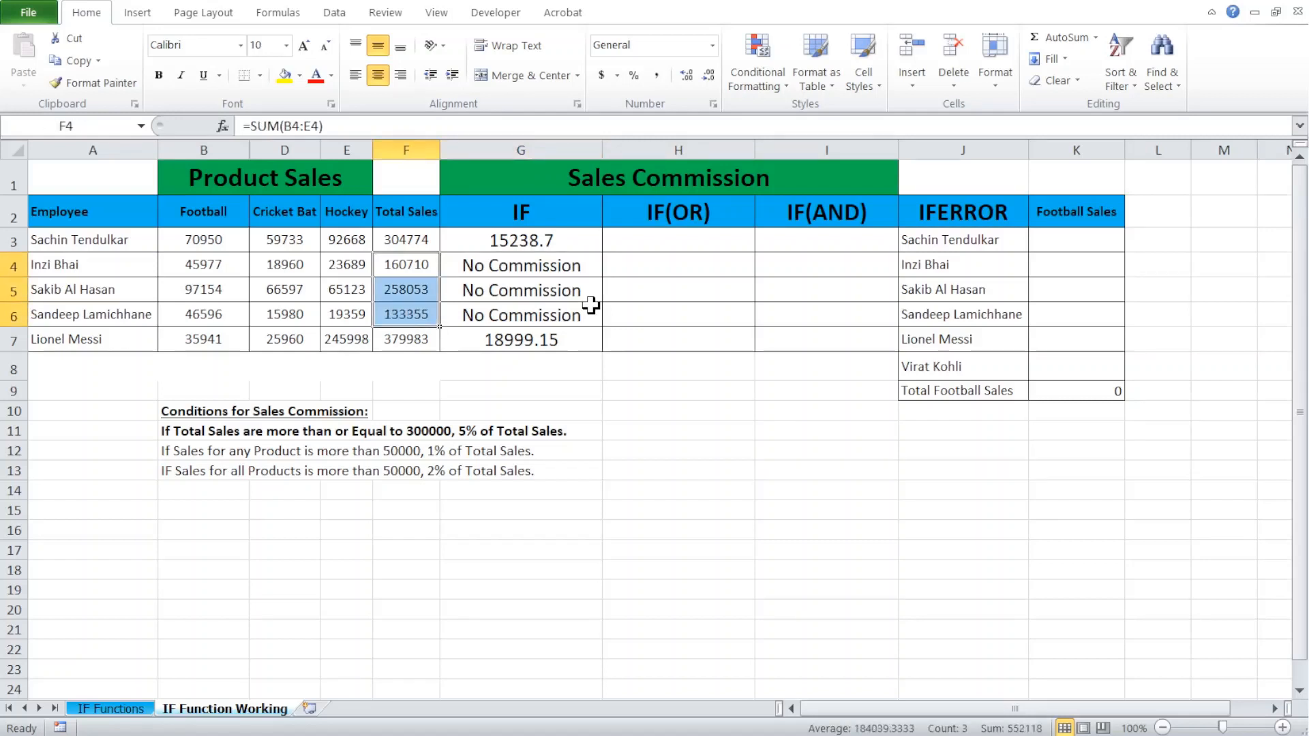
key("Right")
key("shift+Down")
key("shift+Down")
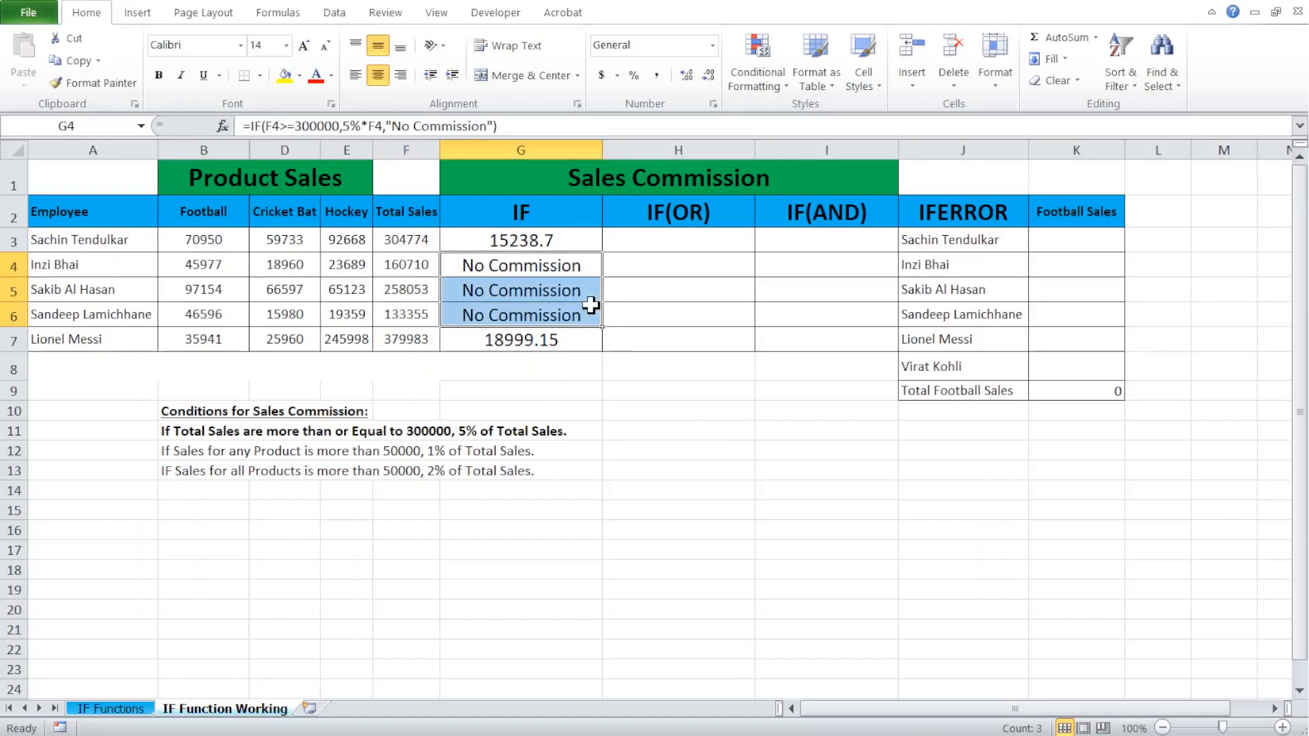
Step: Begin an IF formula in H3 with a nested OR function as its logical test
left_click(175, 452)
key("Down")
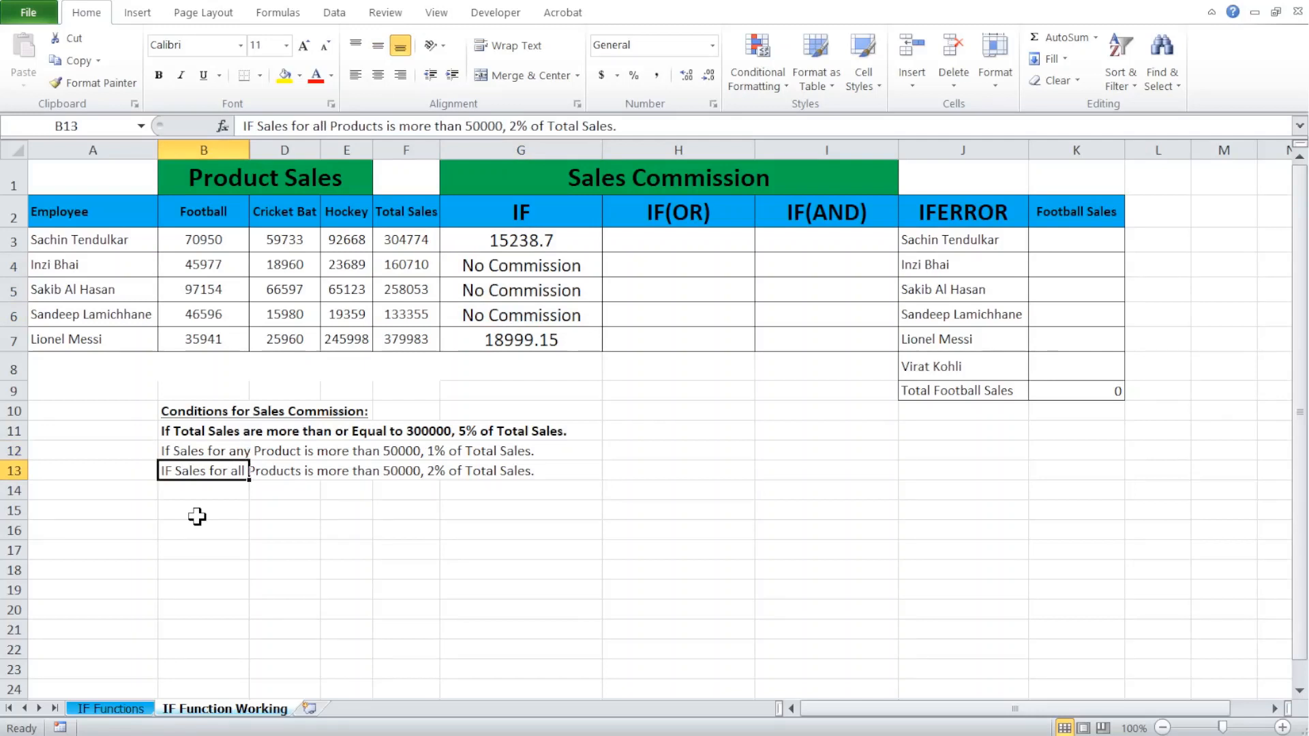
key("Down")
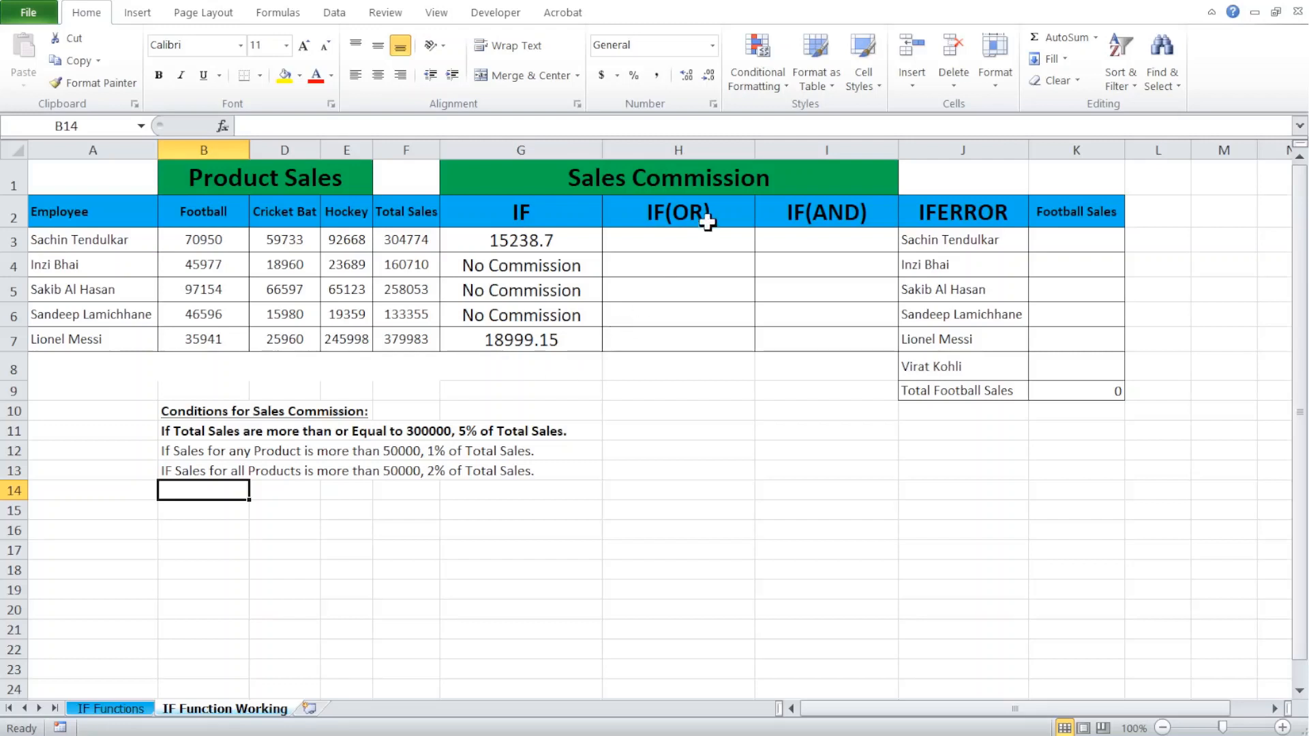
left_click(630, 244)
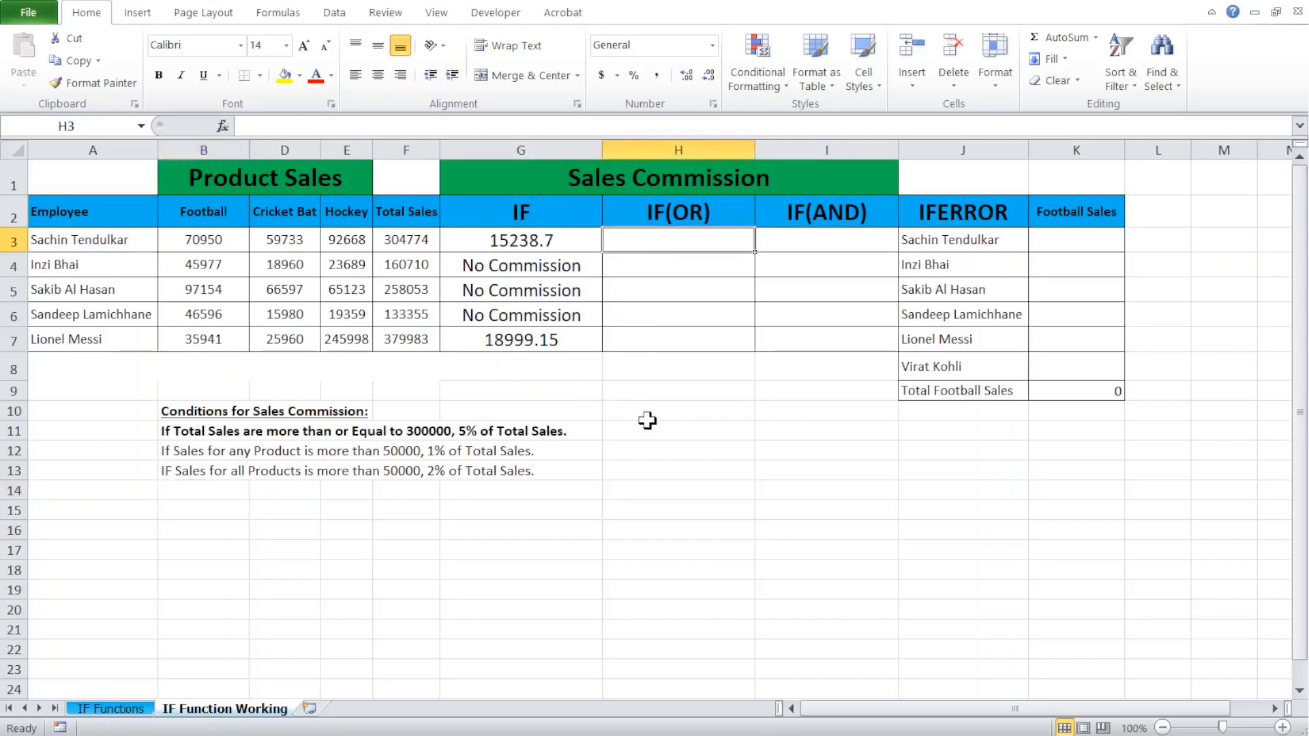
type("=")
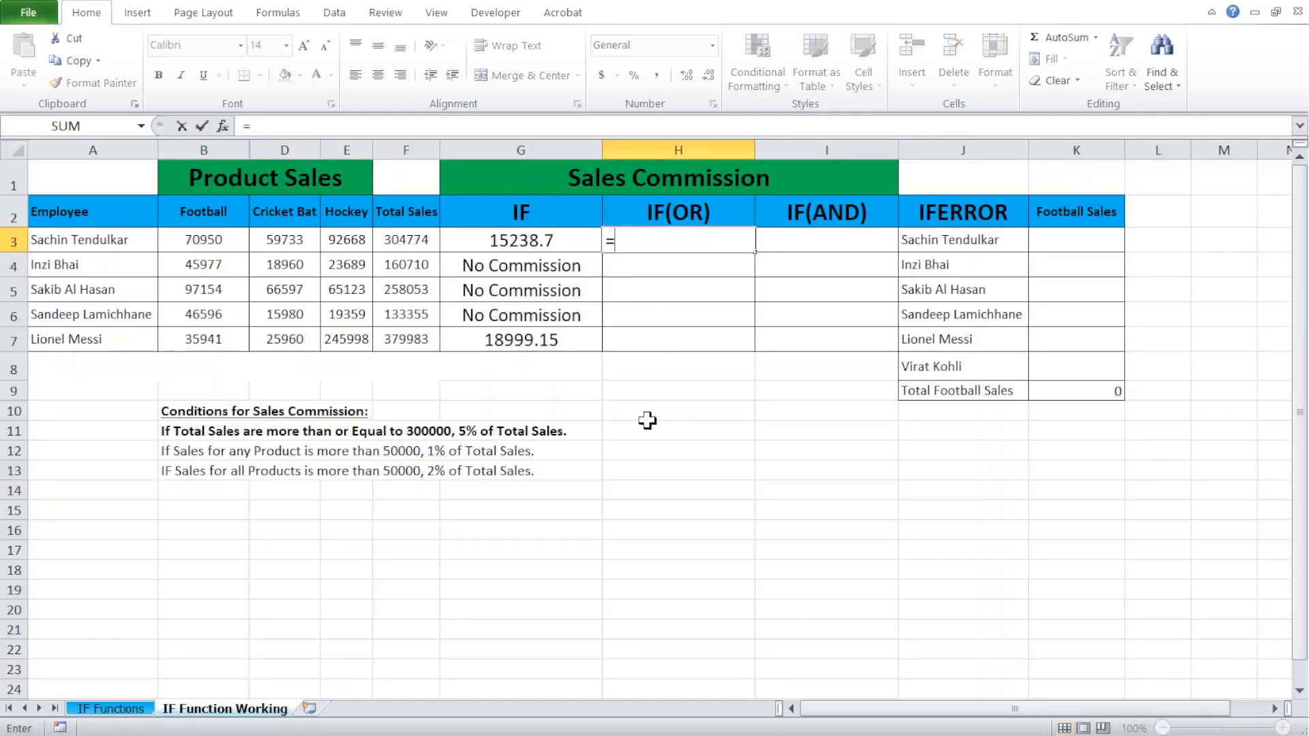
type("if")
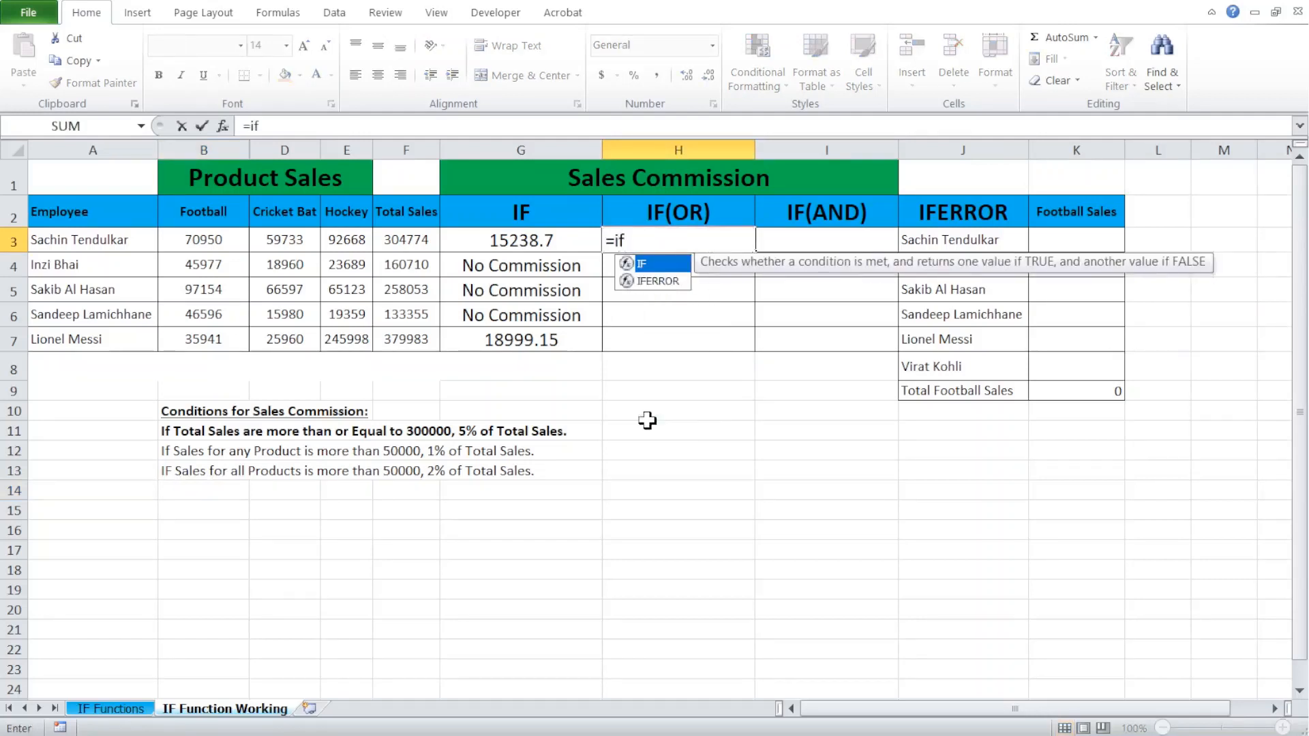
key("Tab")
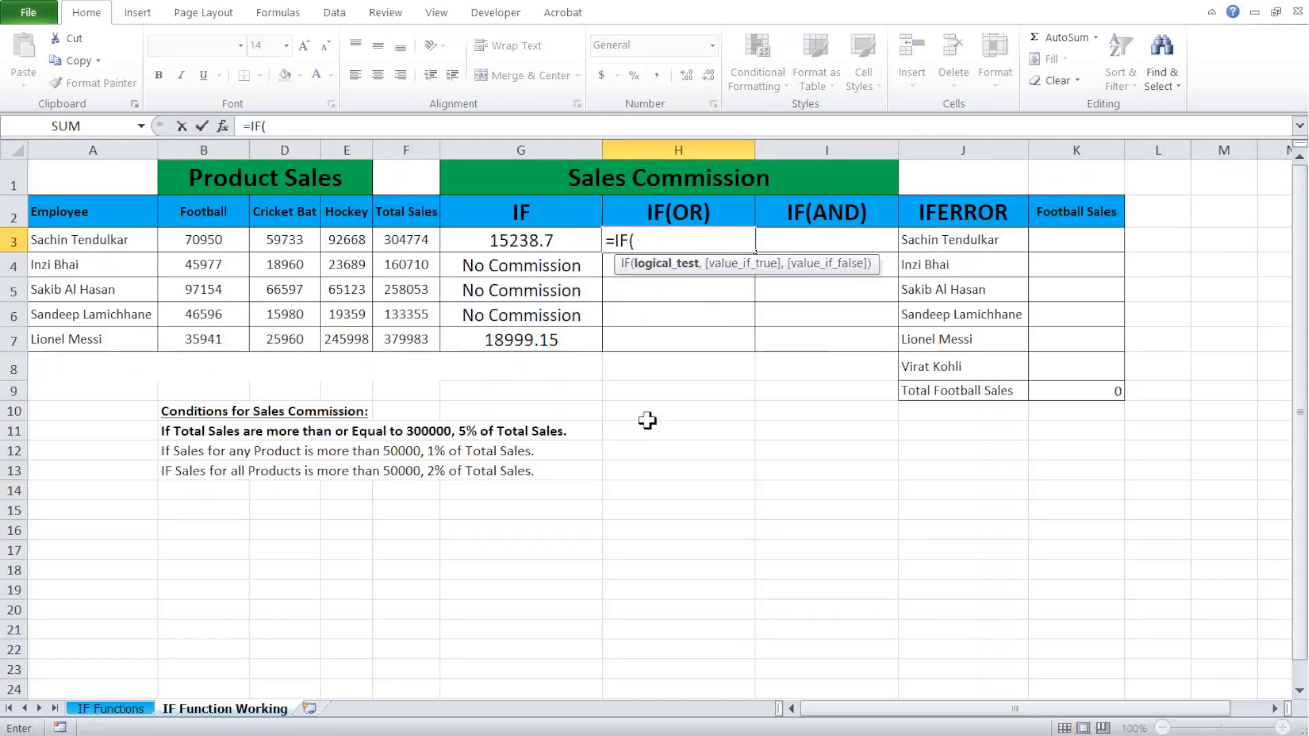
type("or")
key("Tab")
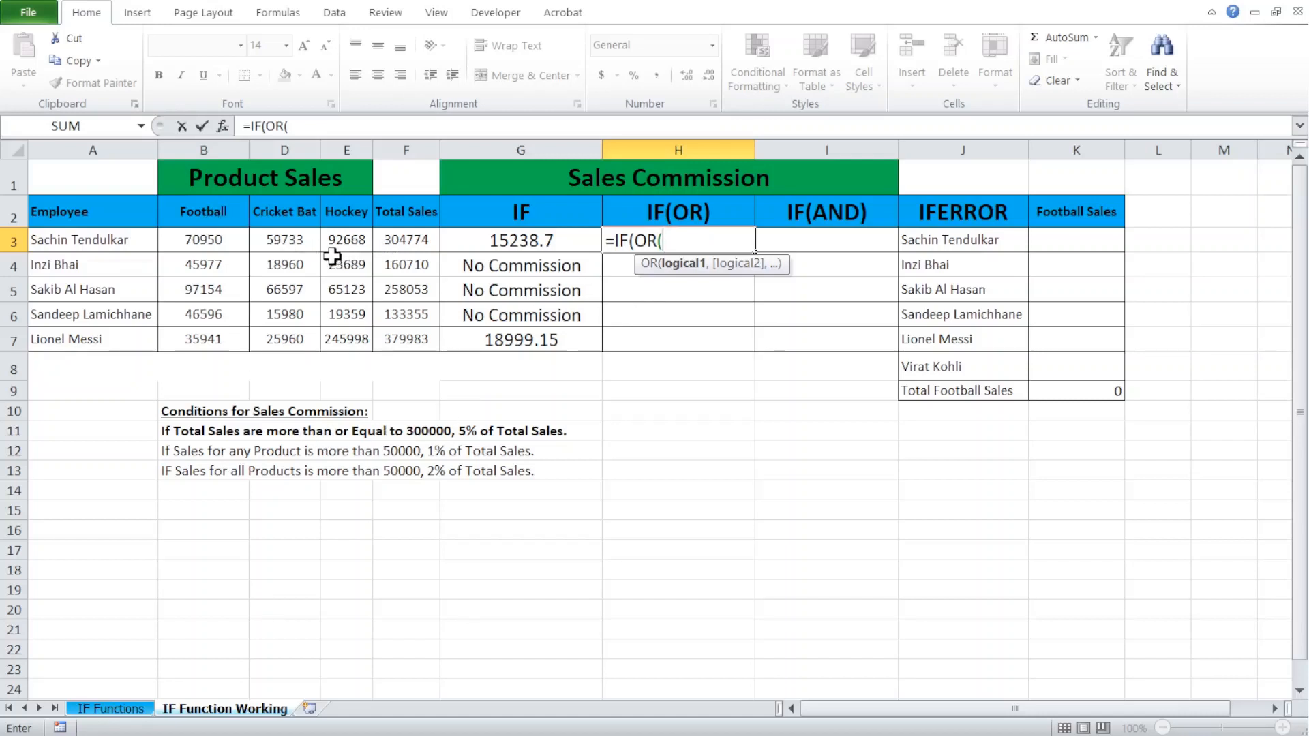
Step: Fill the OR test in H3 with the conditions B3>50000, D3>50000 and E3>50000, and close its parenthesis
left_click(208, 242)
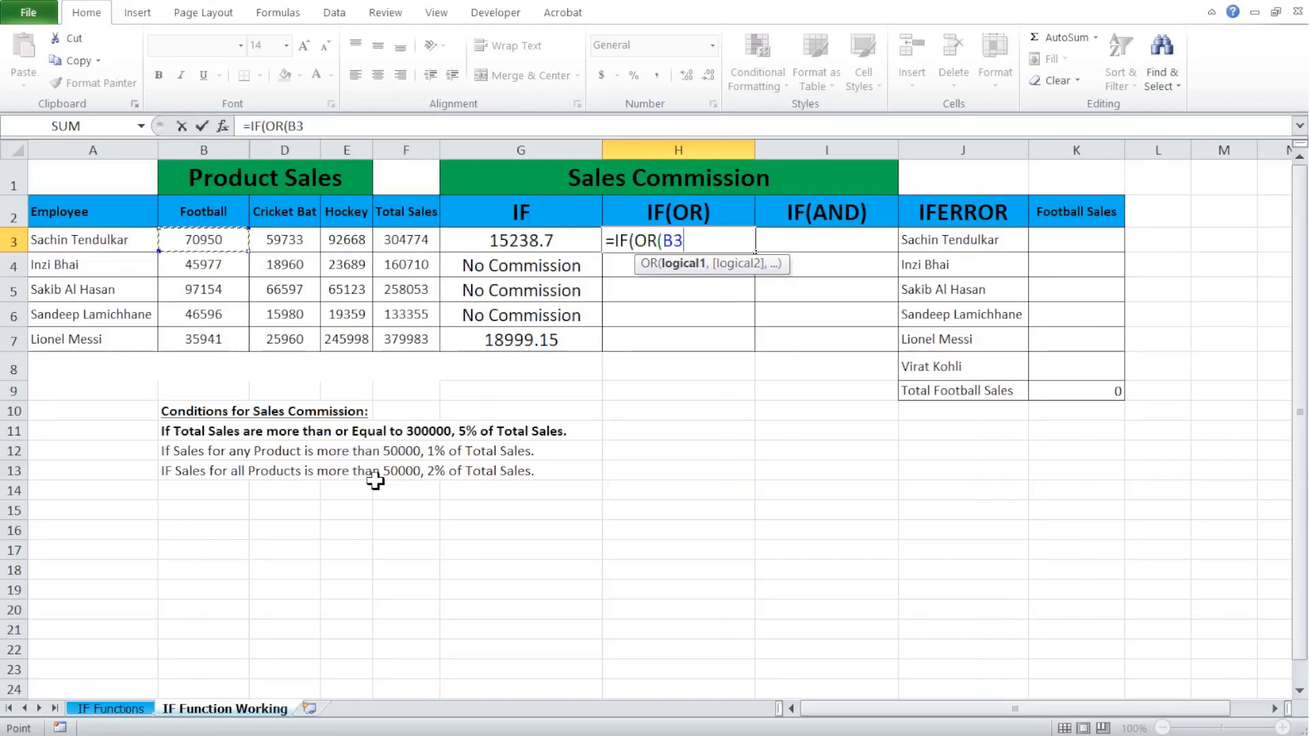
type(">50000")
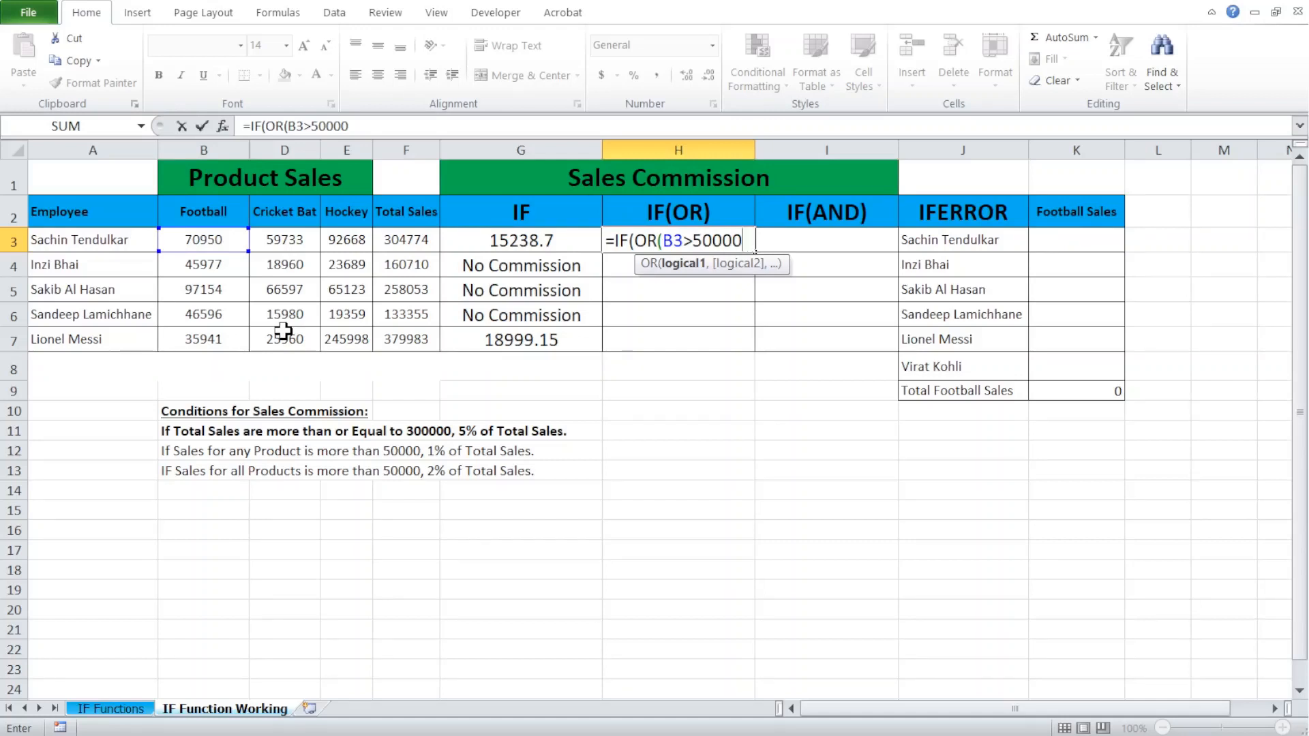
type(",")
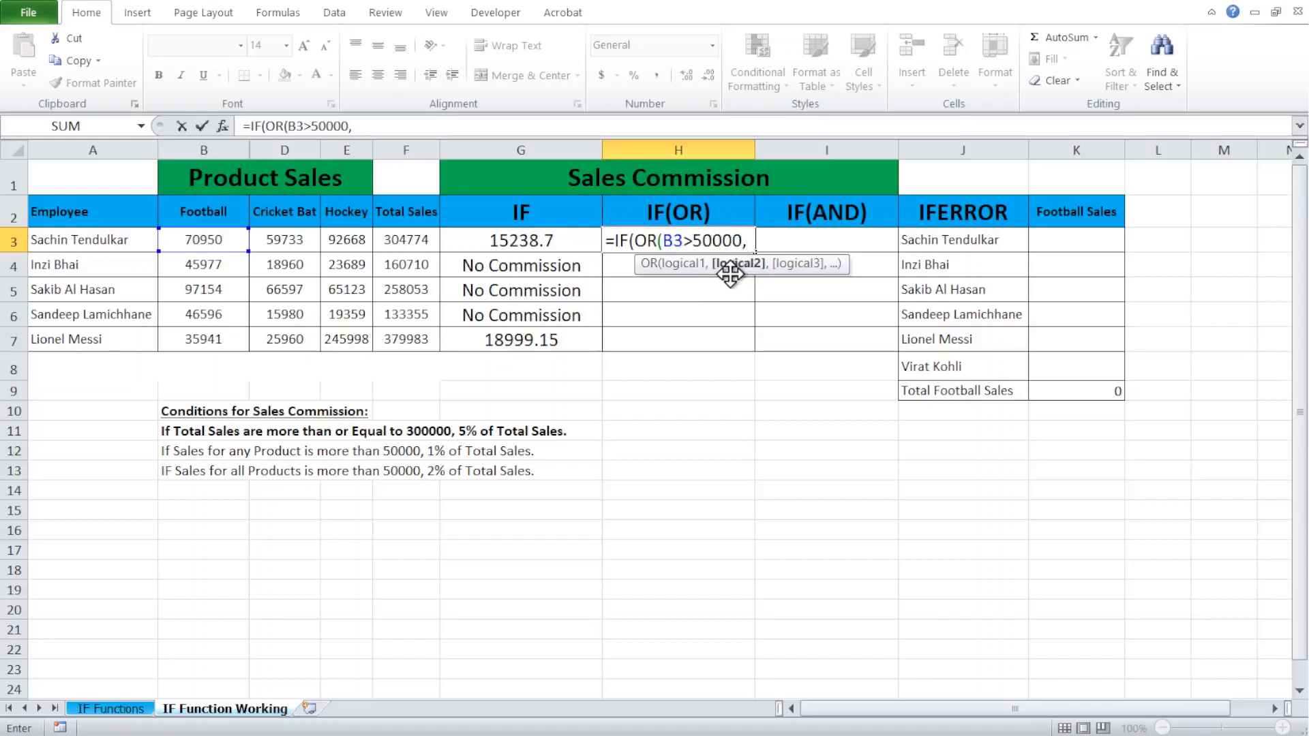
left_click(302, 248)
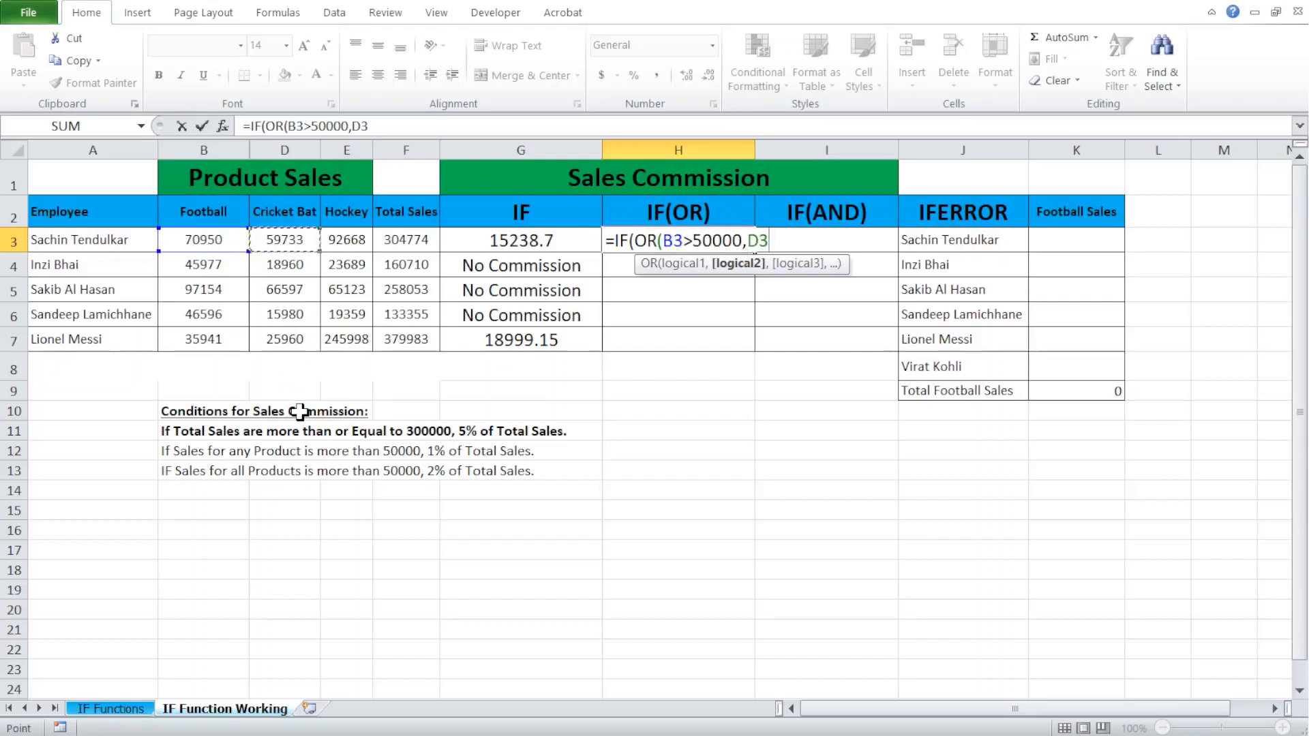
type(">50000")
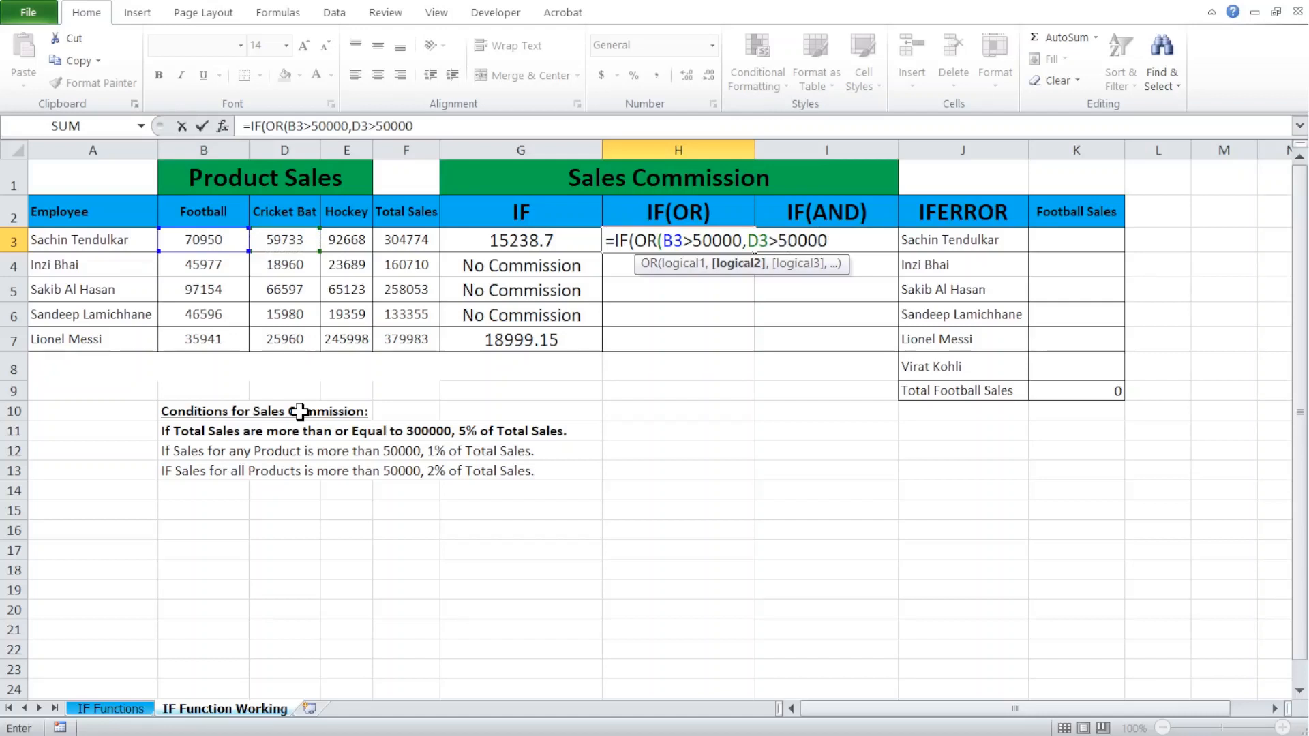
type(",")
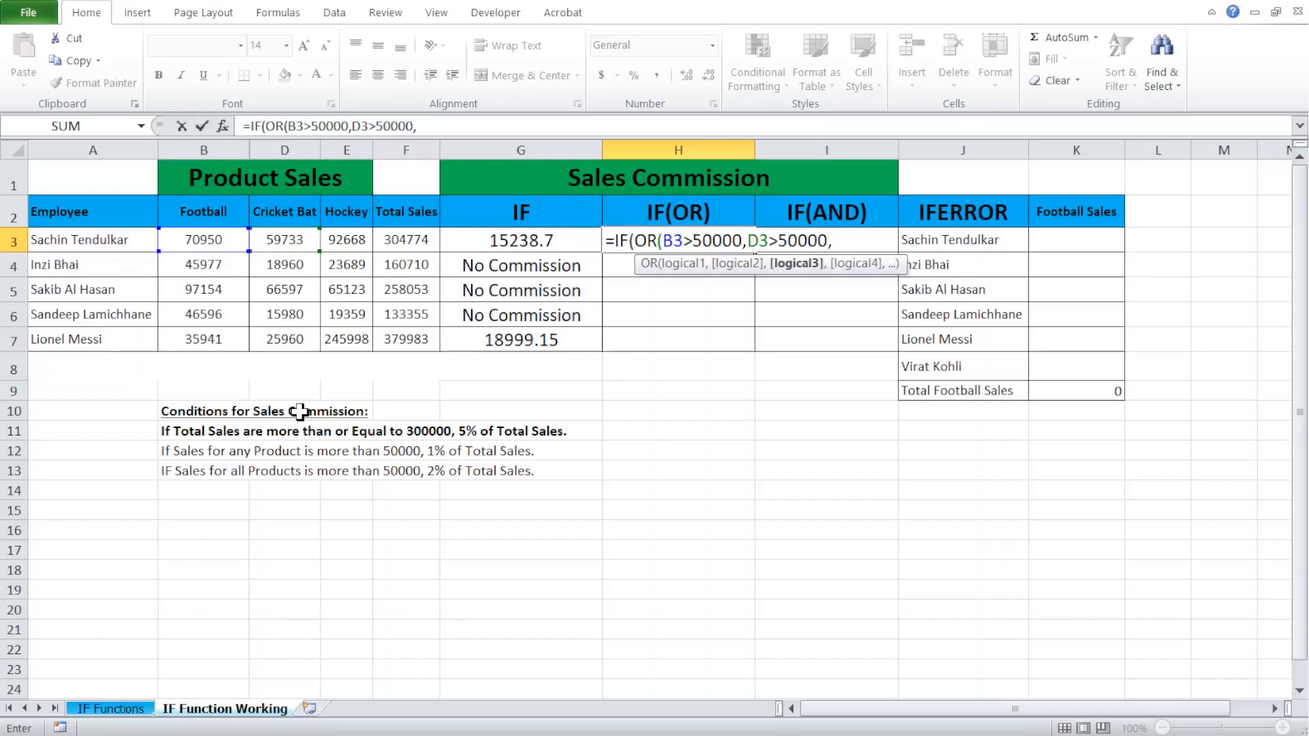
left_click(351, 237)
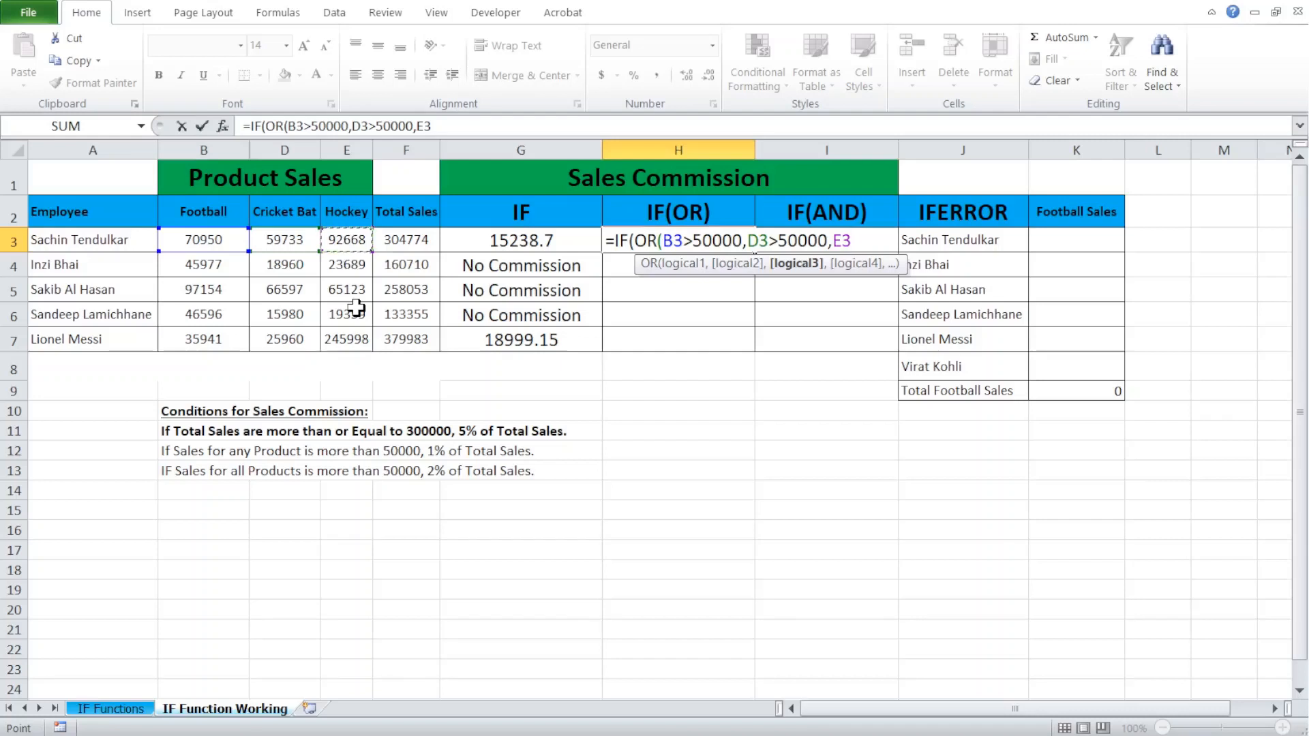
type(">50000")
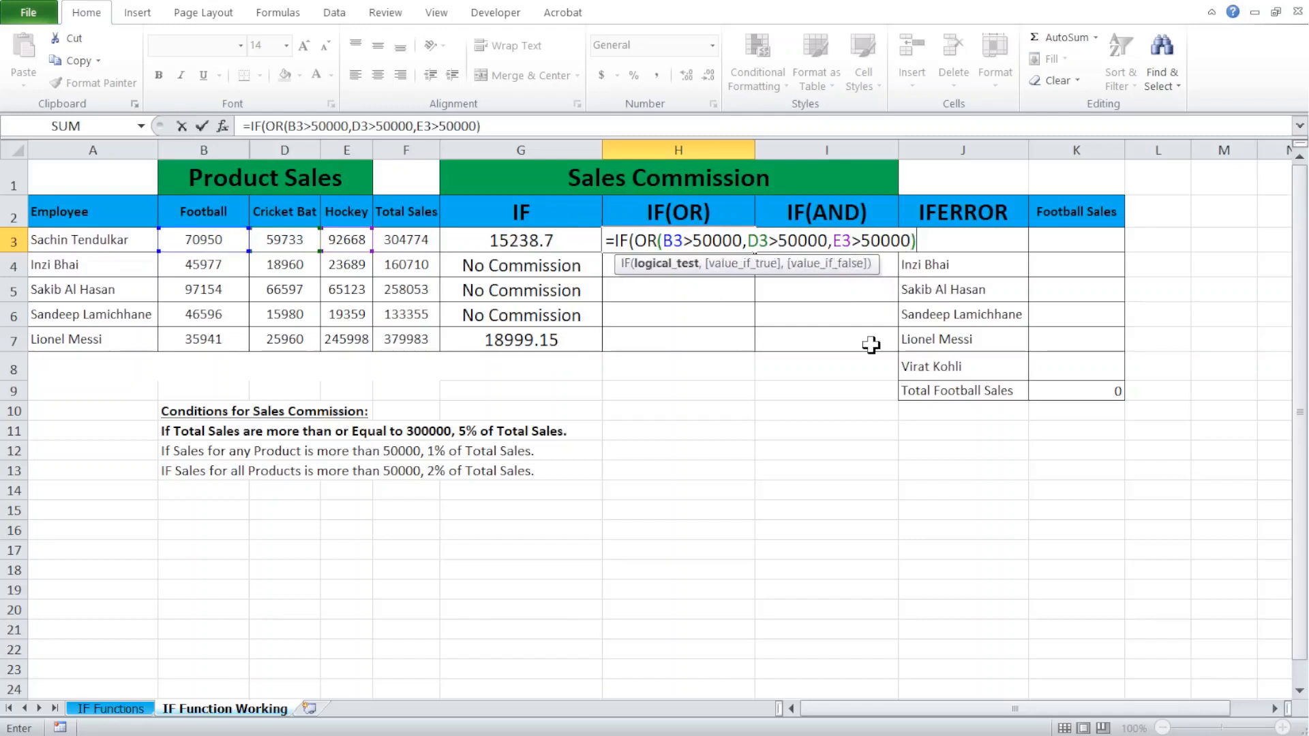
Step: Complete the H3 formula with 1%*F3 as the value-if-true and "No Commission" as the value-if-false argument, and enter it
type(",1")
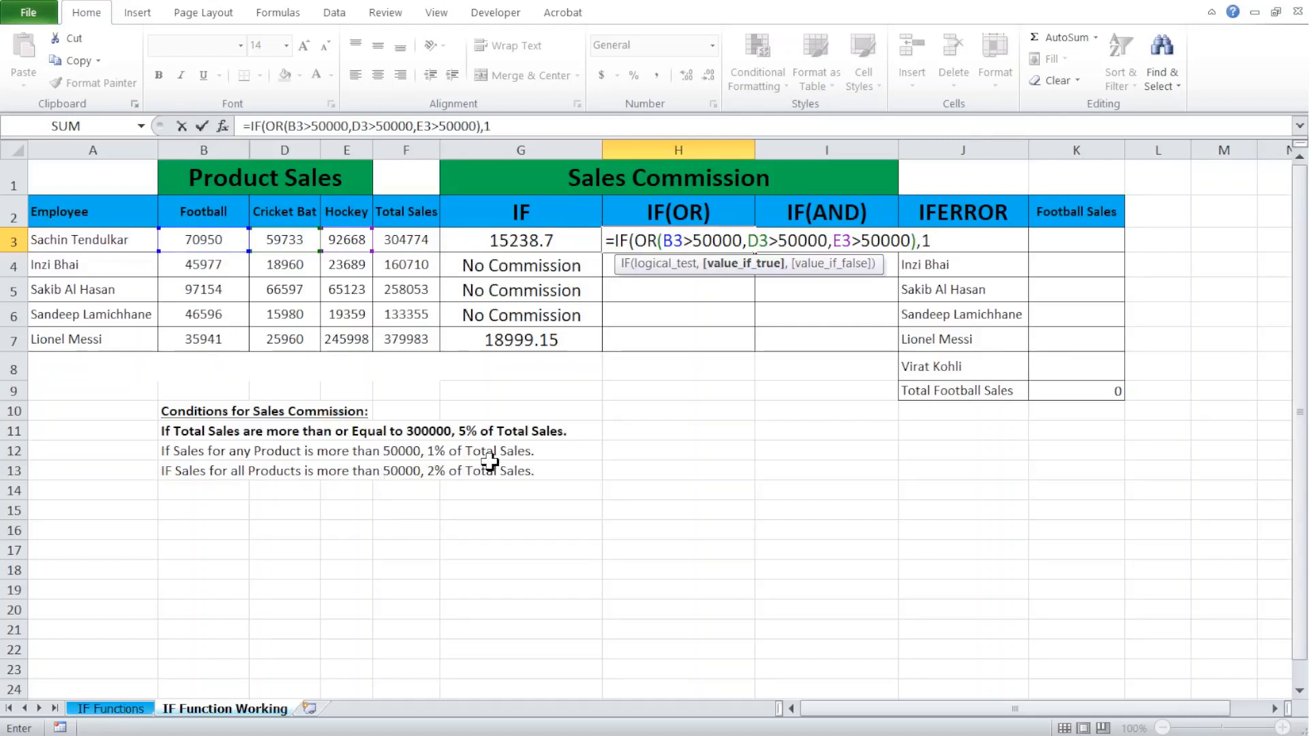
type("%*")
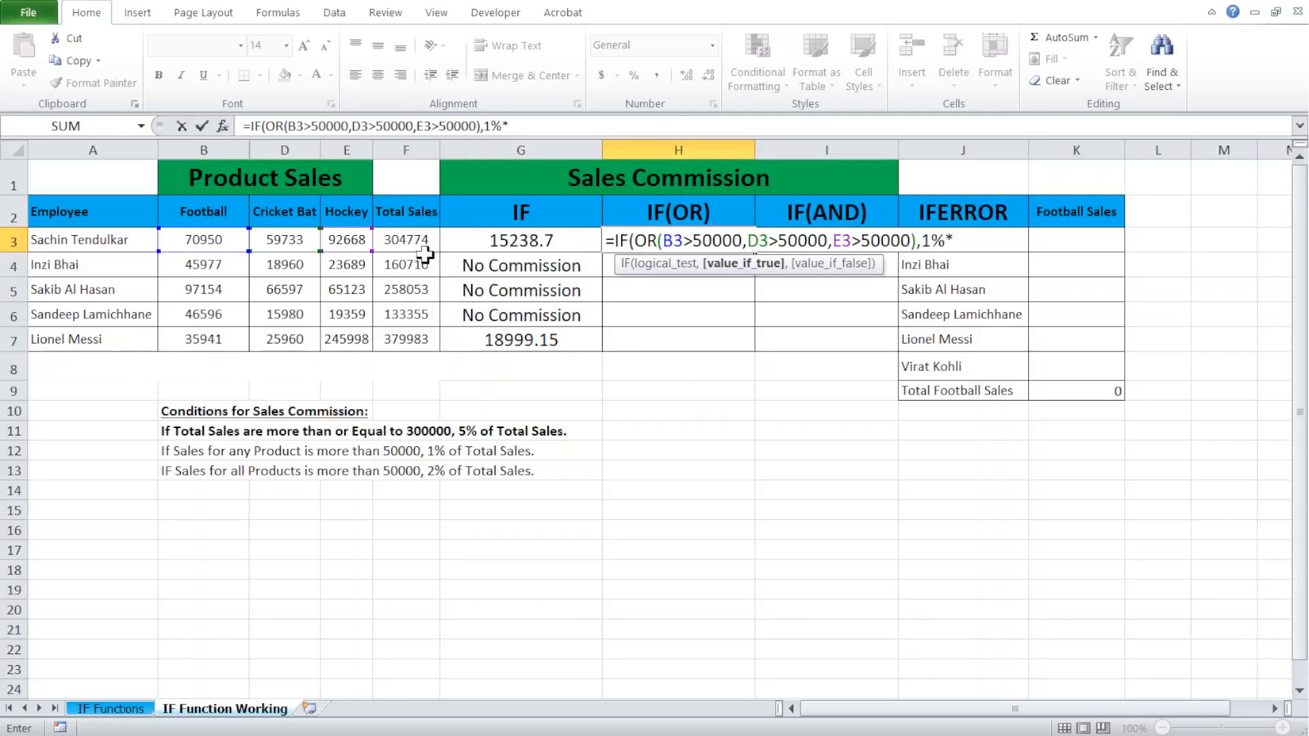
left_click(406, 242)
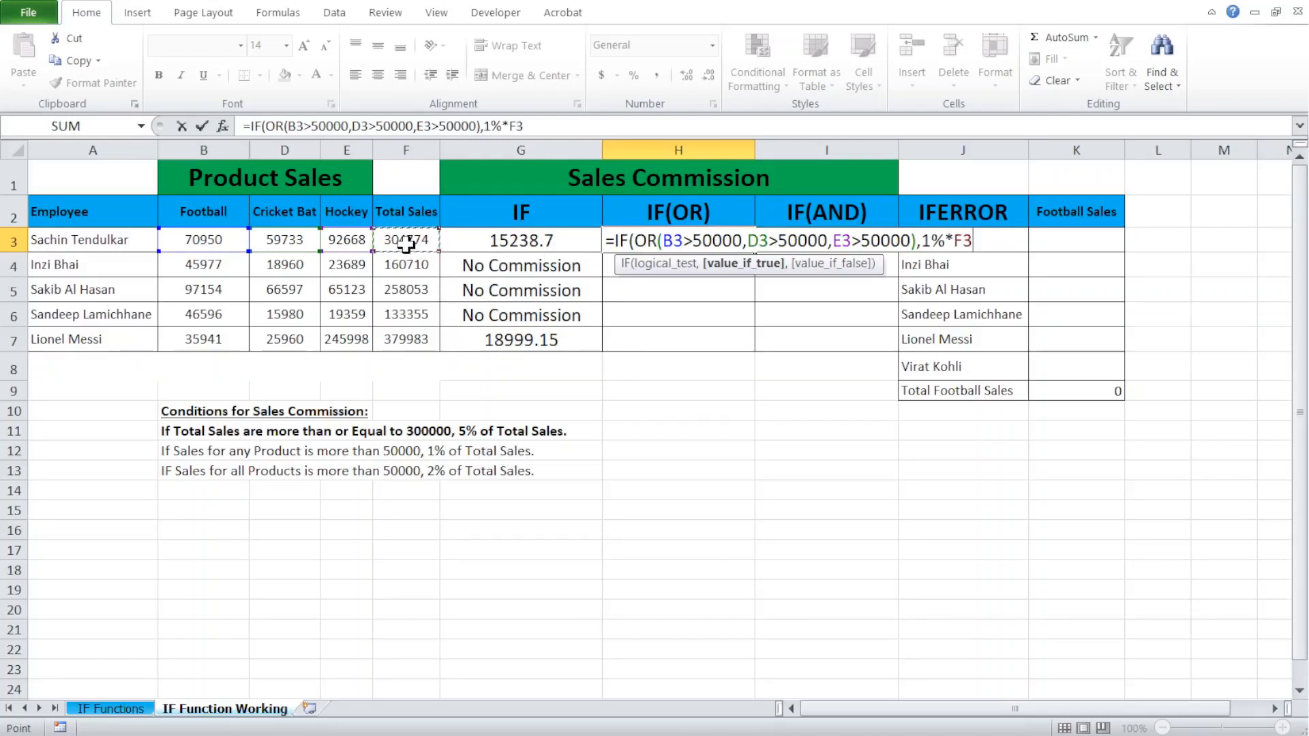
type(",")
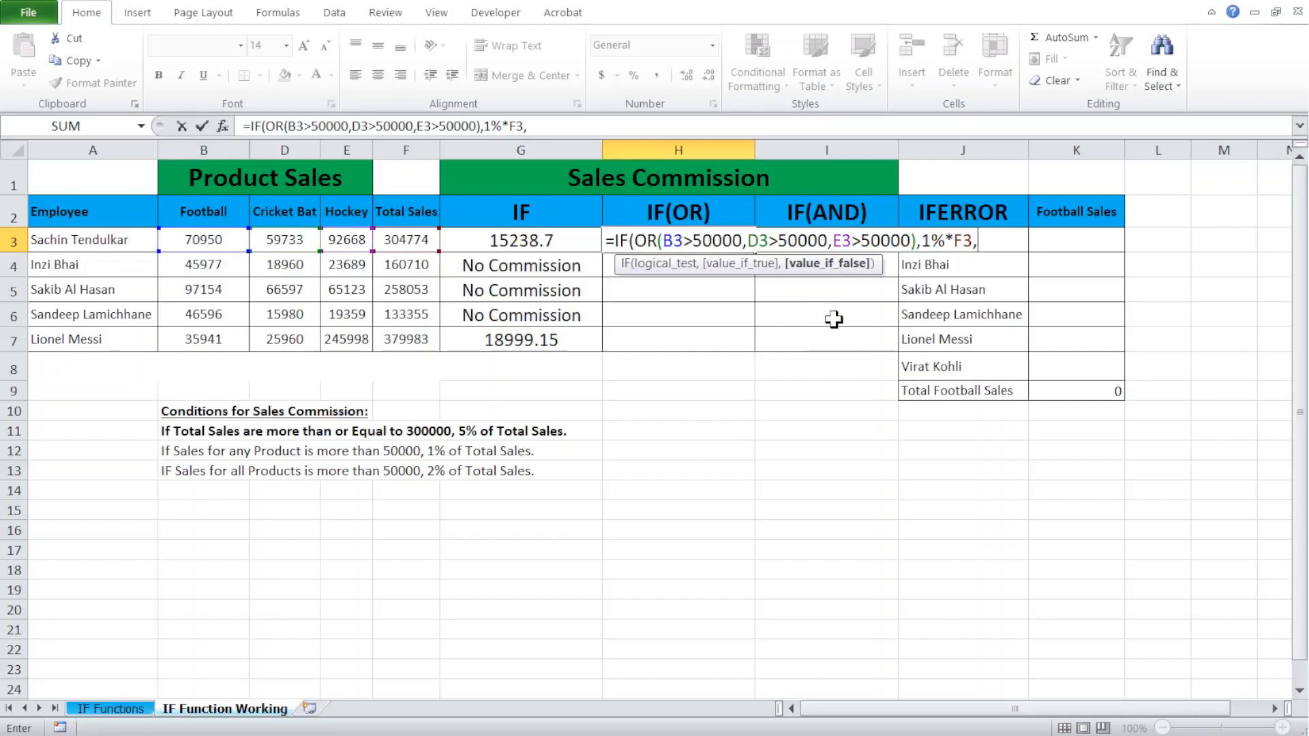
type("\"No Co")
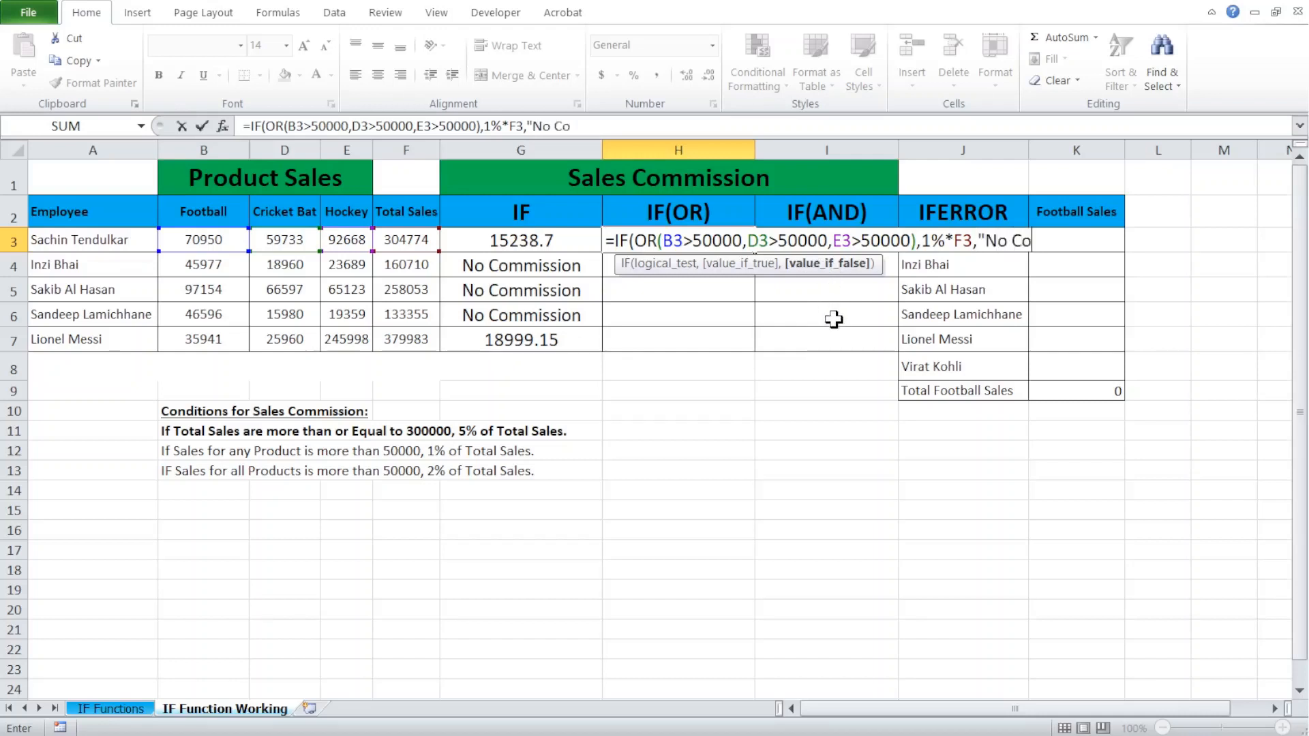
type("mmissi")
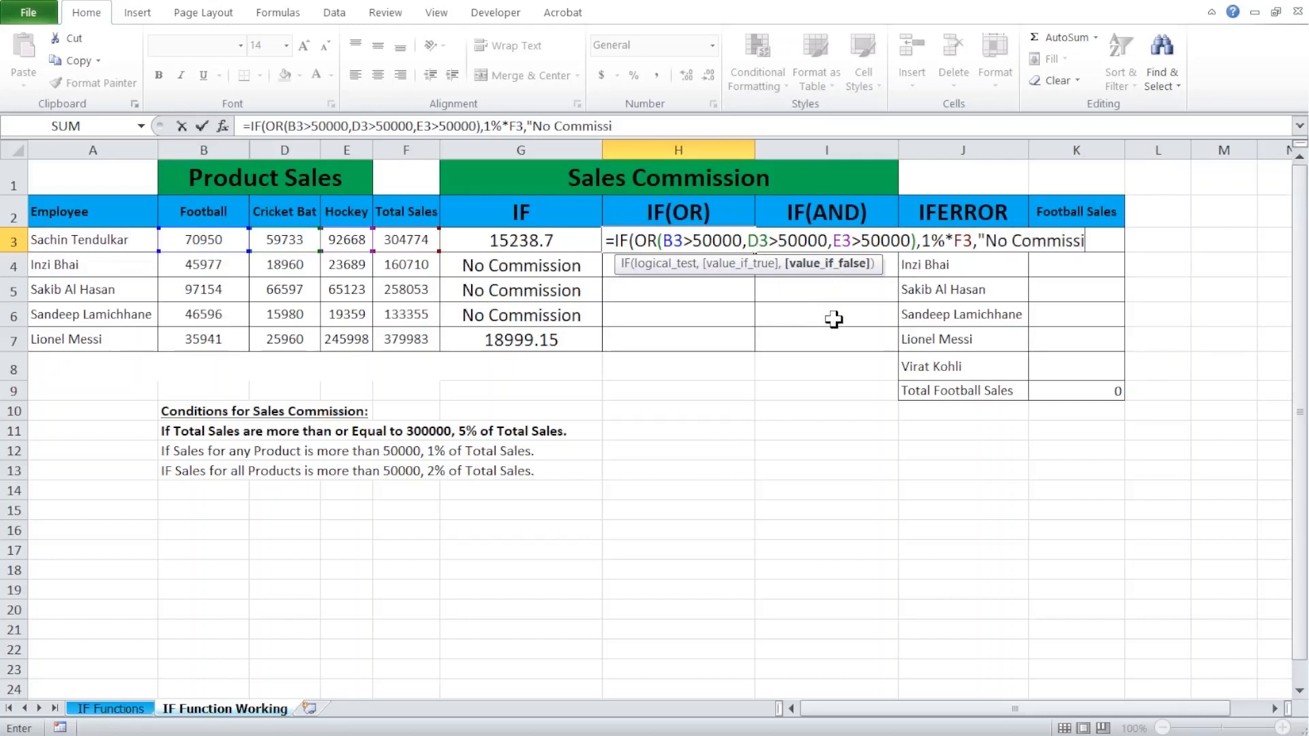
type("on\")")
key("Return")
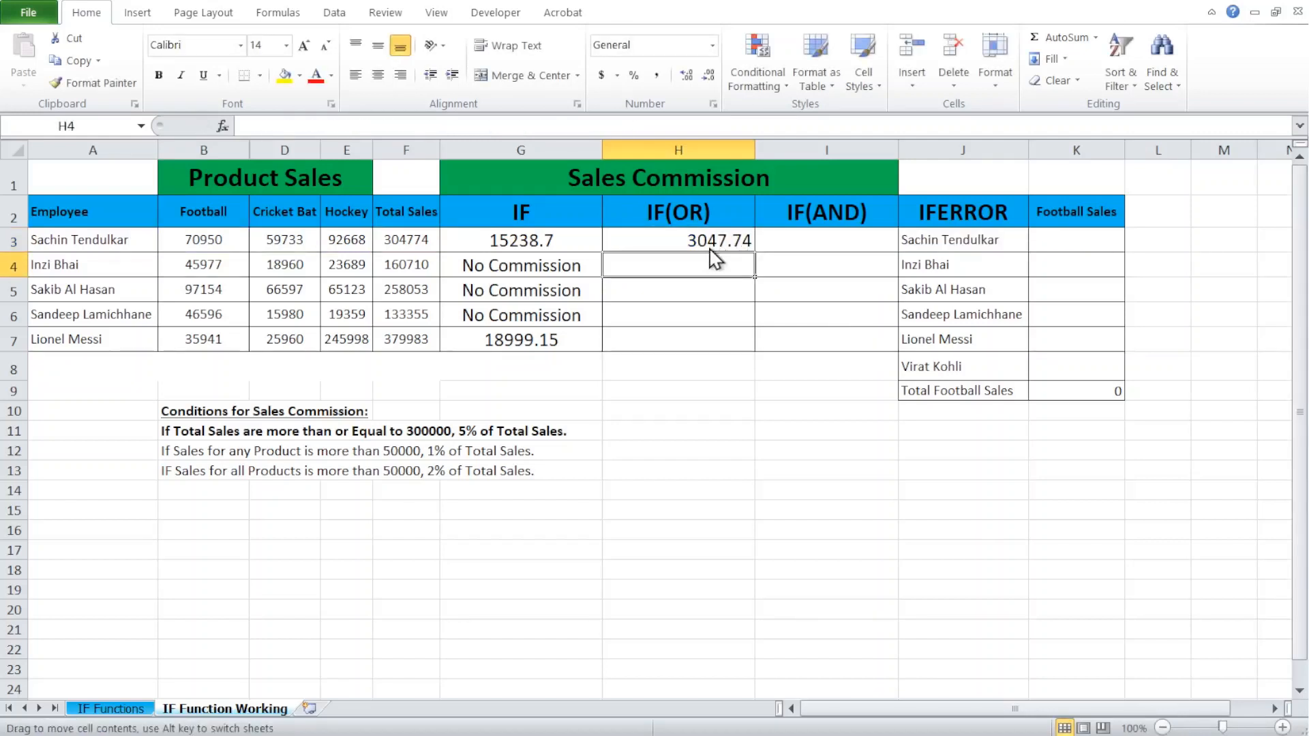
Step: Copy the IF(OR) commission formula from H3 down through H7 for the remaining employees
left_click(690, 237)
key("ctrl+c")
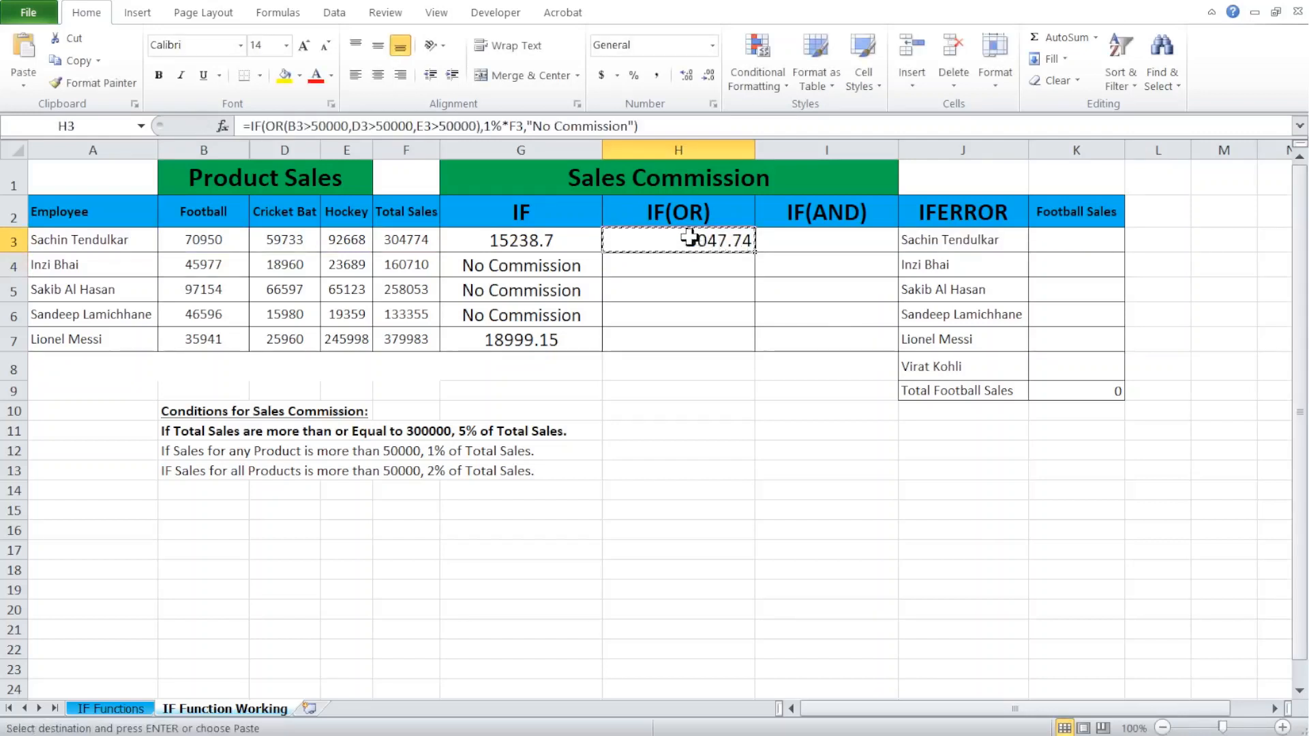
key("Down")
key("Down")
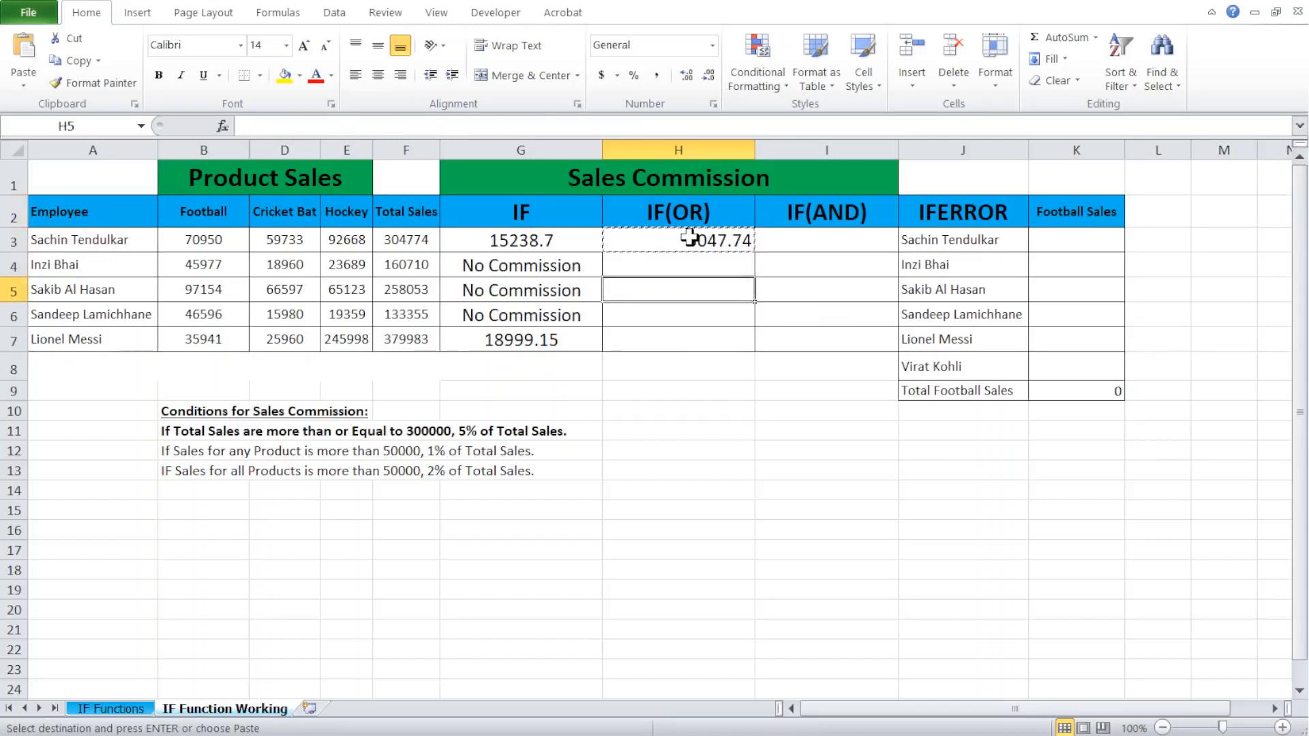
key("Up")
key("Up")
key("shift+Down")
key("shift+Down")
key("shift+Down")
key("shift+Down")
key("Return")
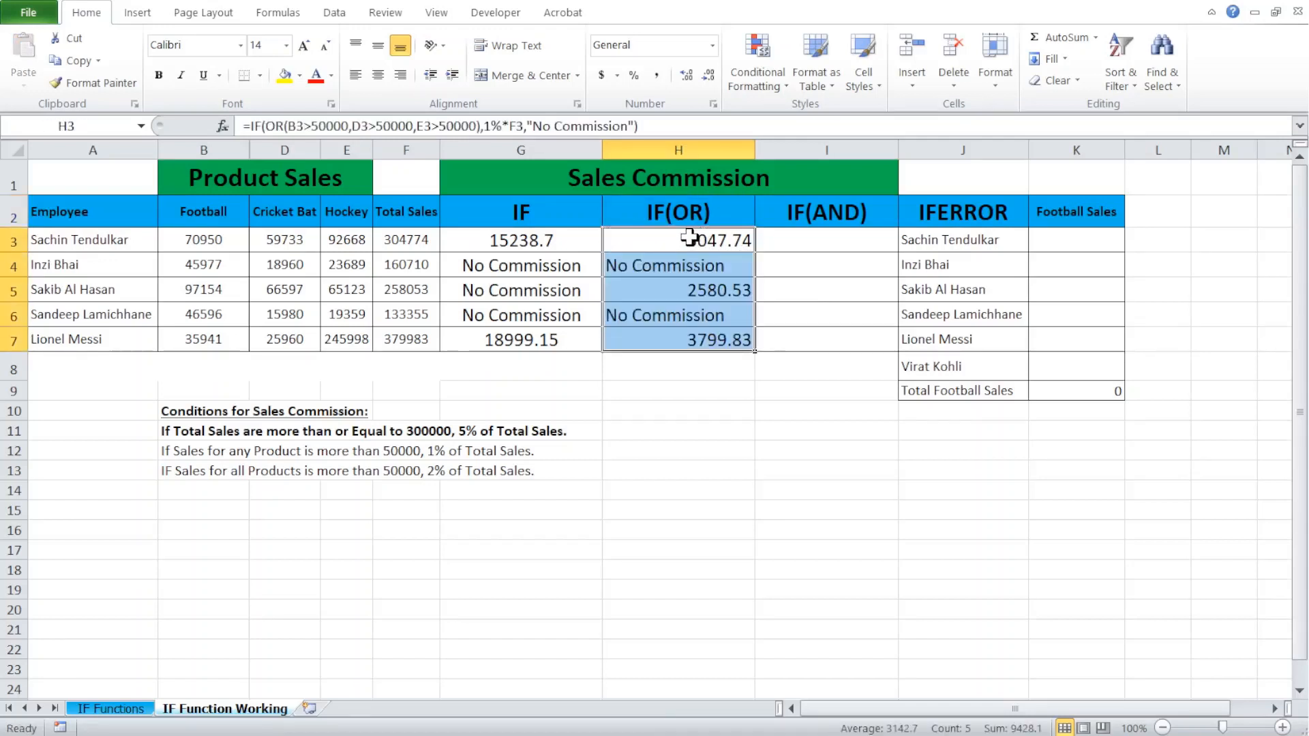
Step: Check the product sales in B4:E4 and B6:E6 against the 50000 threshold for the IF(OR) results
key("Down")
key("Left")
key("Left")
key("Left")
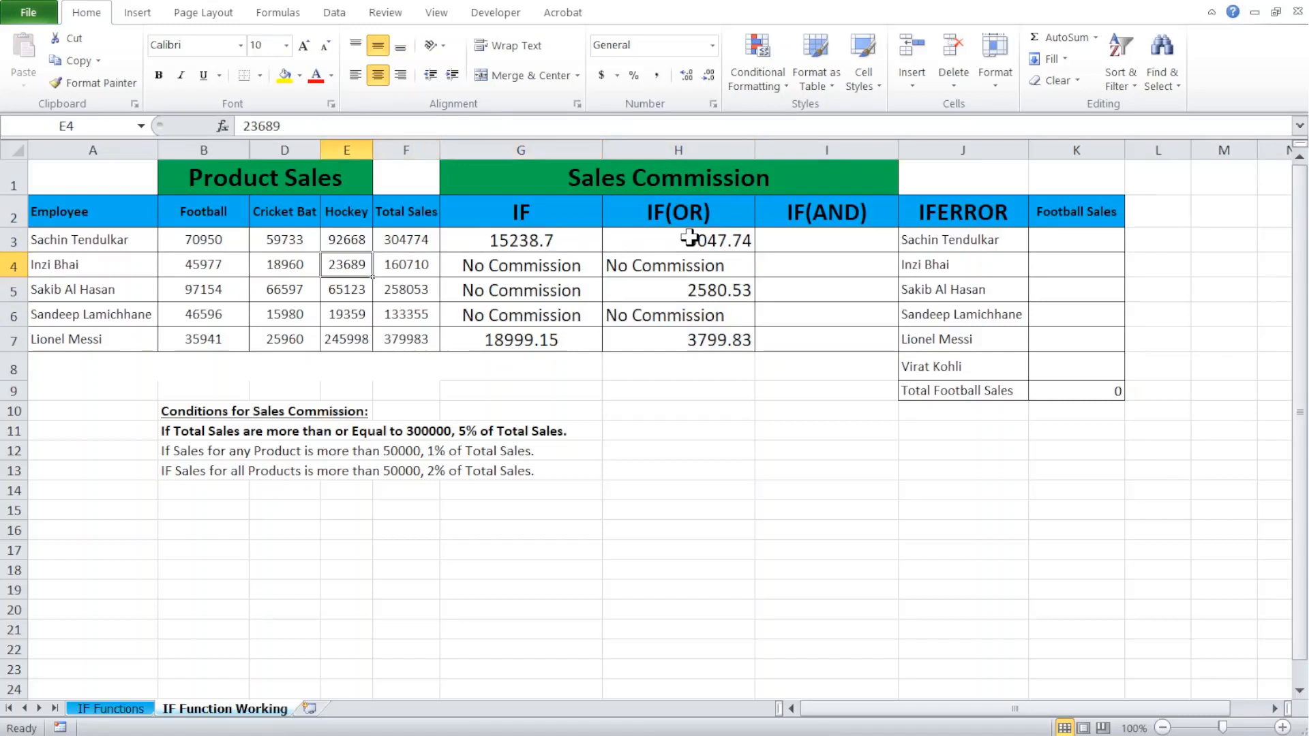
key("Left")
key("Left")
key("shift+Right")
key("shift+Right")
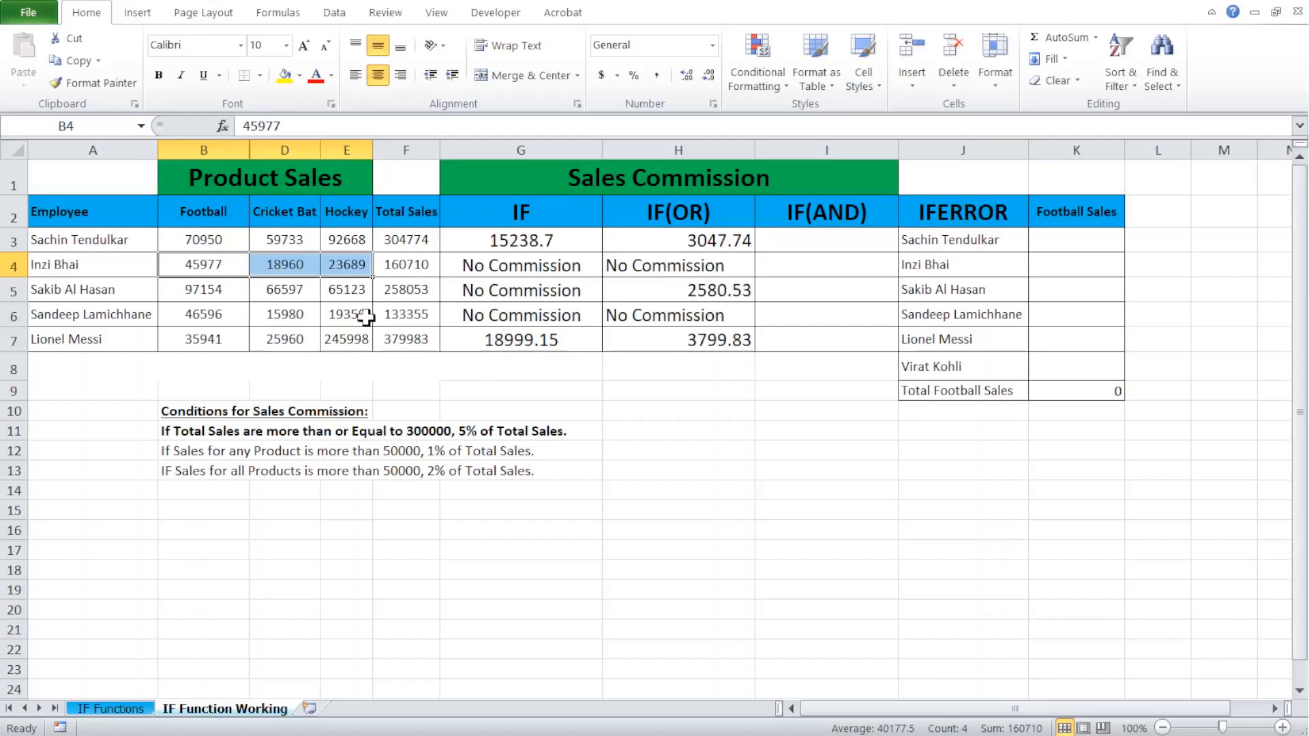
left_click_drag(197, 313, 285, 314)
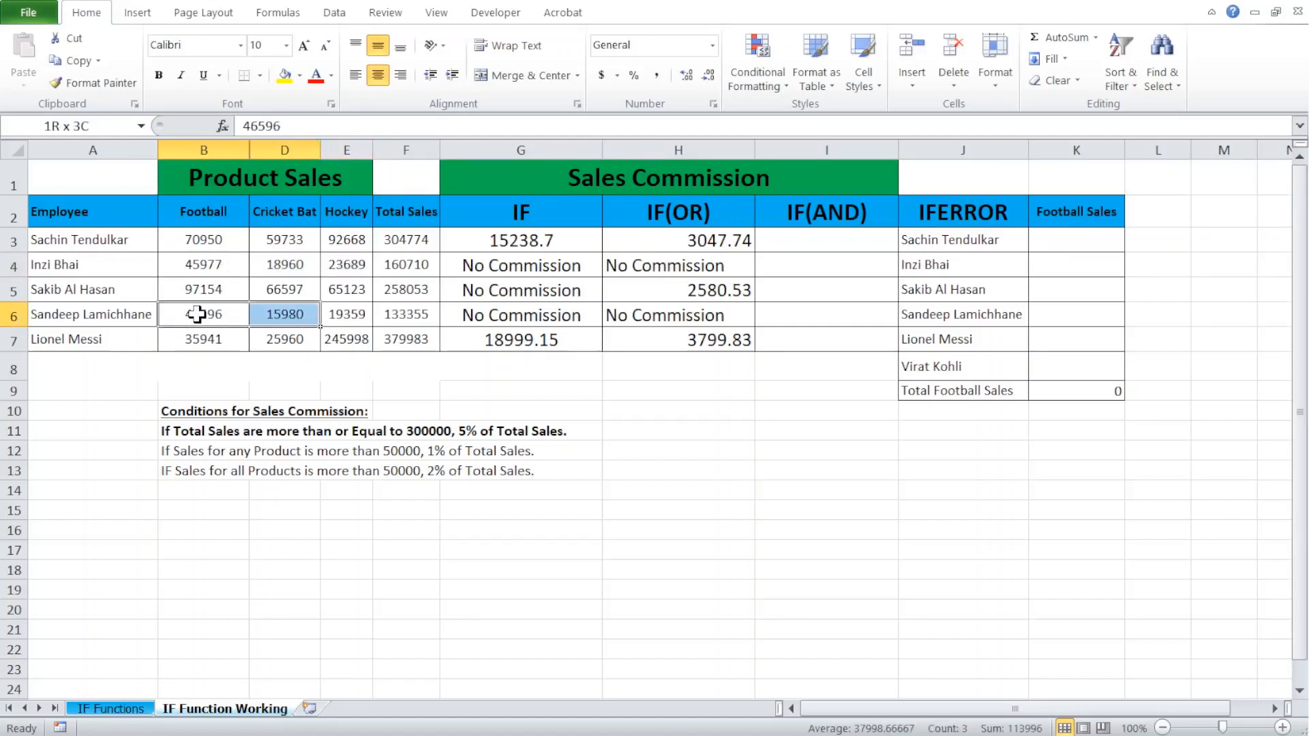
left_click_drag(196, 314, 346, 314)
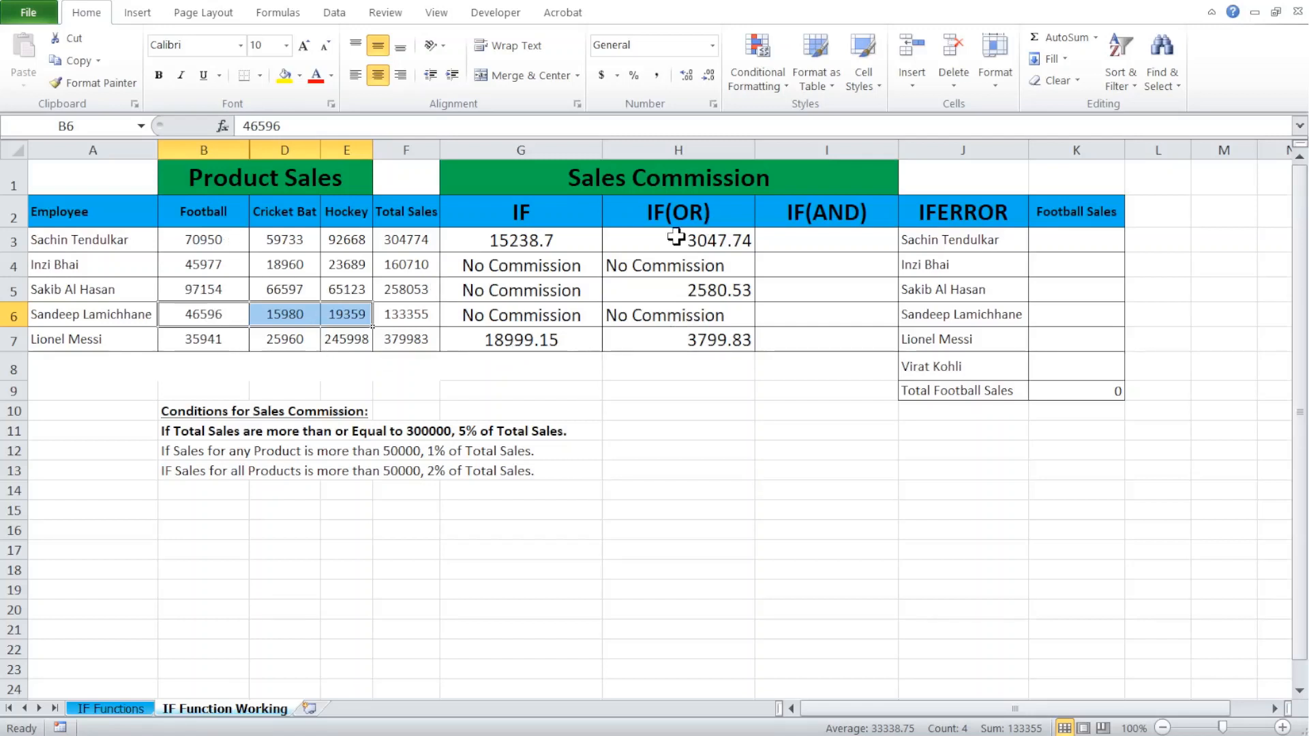
Step: Make the condition text in B12 about sales of any product exceeding 50000 bold
left_click(175, 452)
key("ctrl+b")
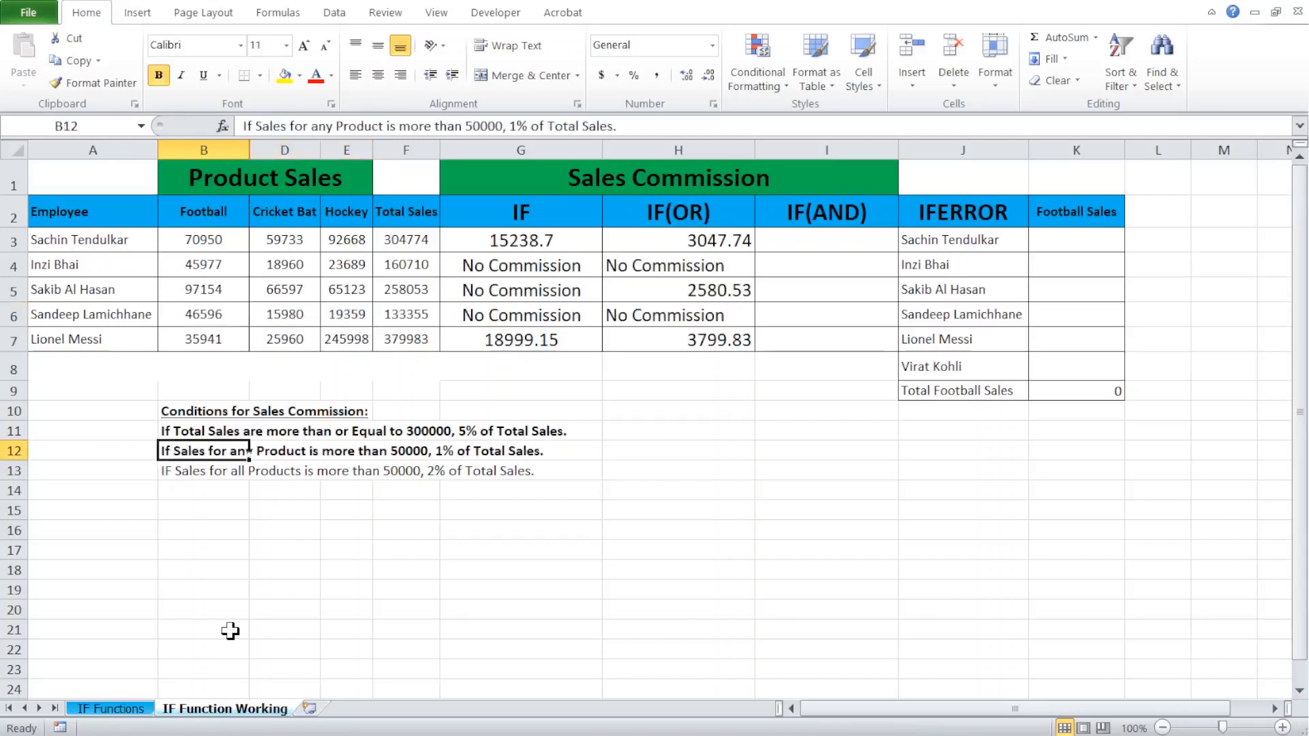
key("Down")
key("Down")
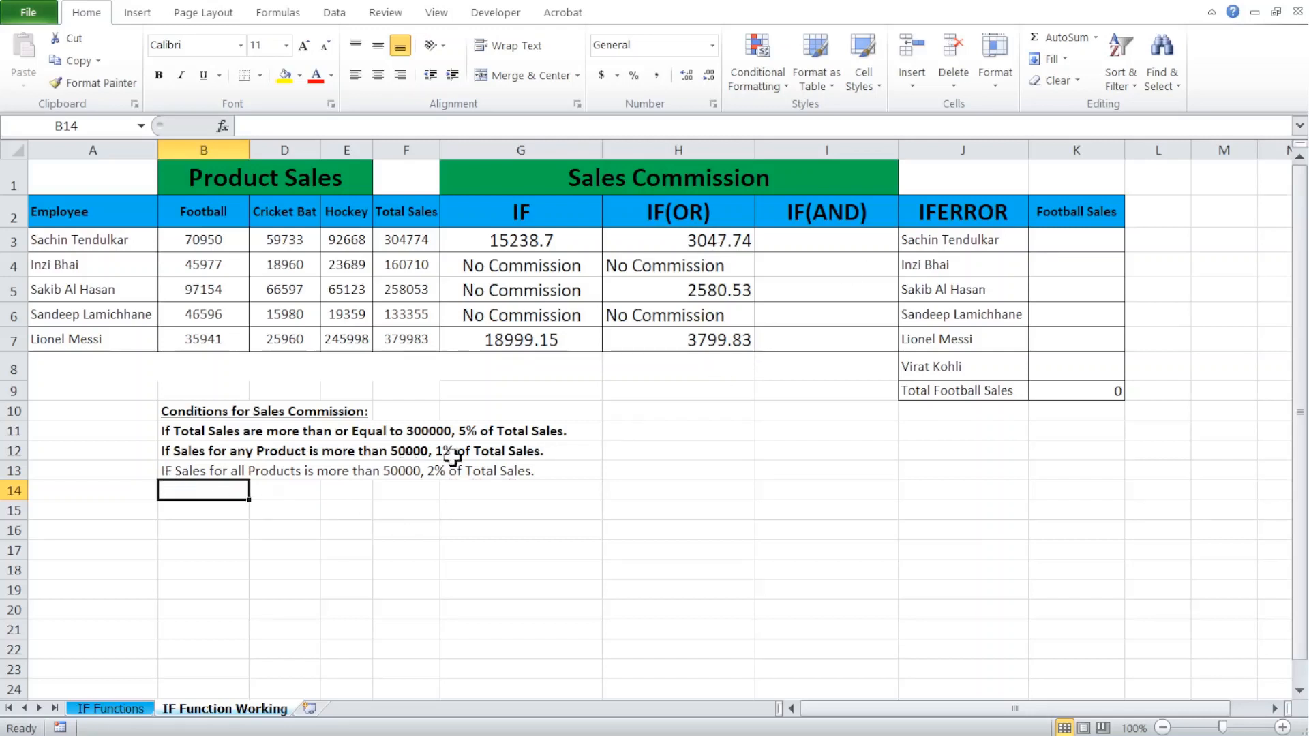
Step: Begin an IF formula in I3 with an AND test whose first condition is B3>50000
left_click(783, 238)
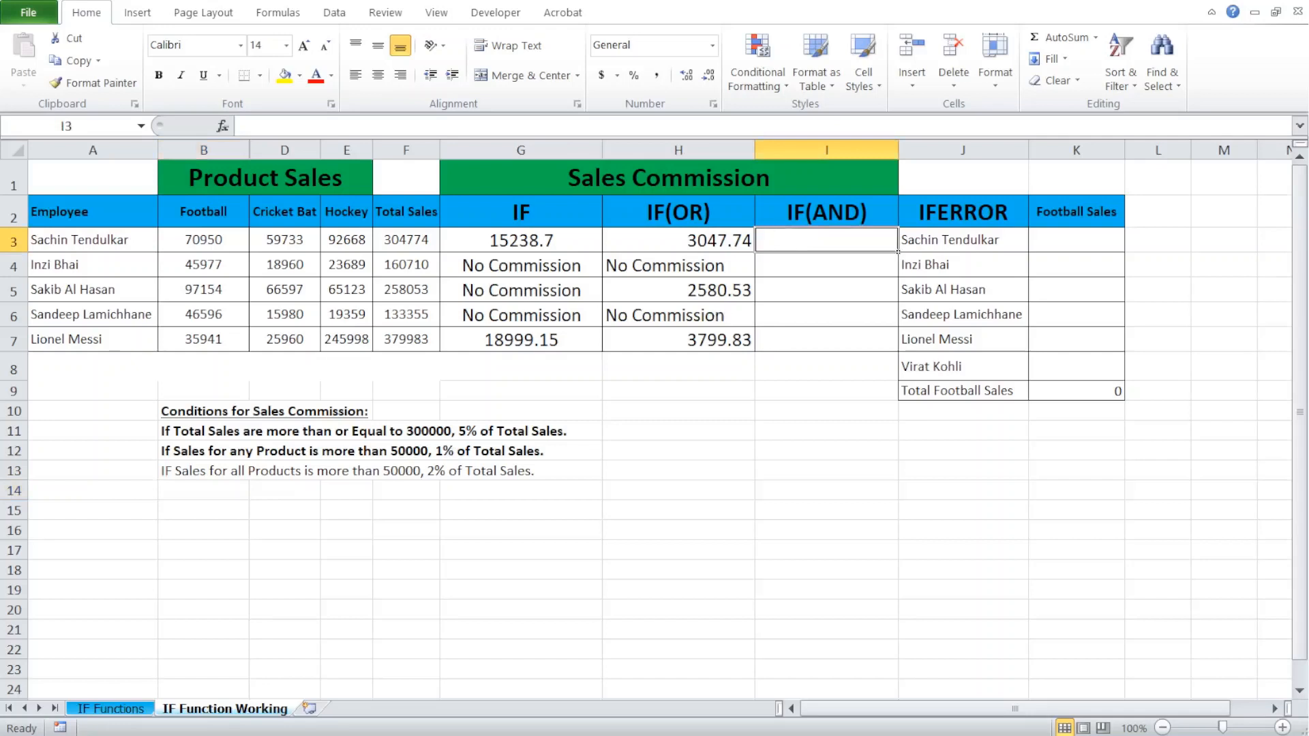
type("=")
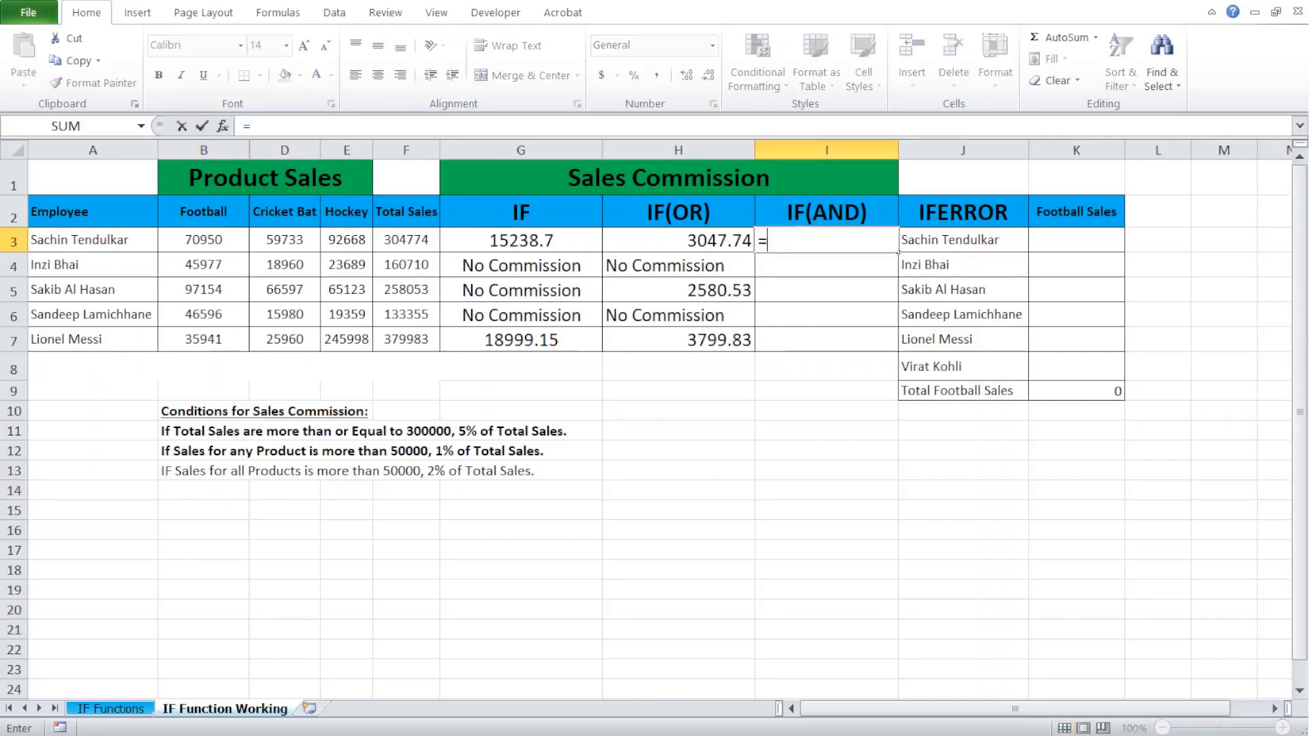
type("IF(")
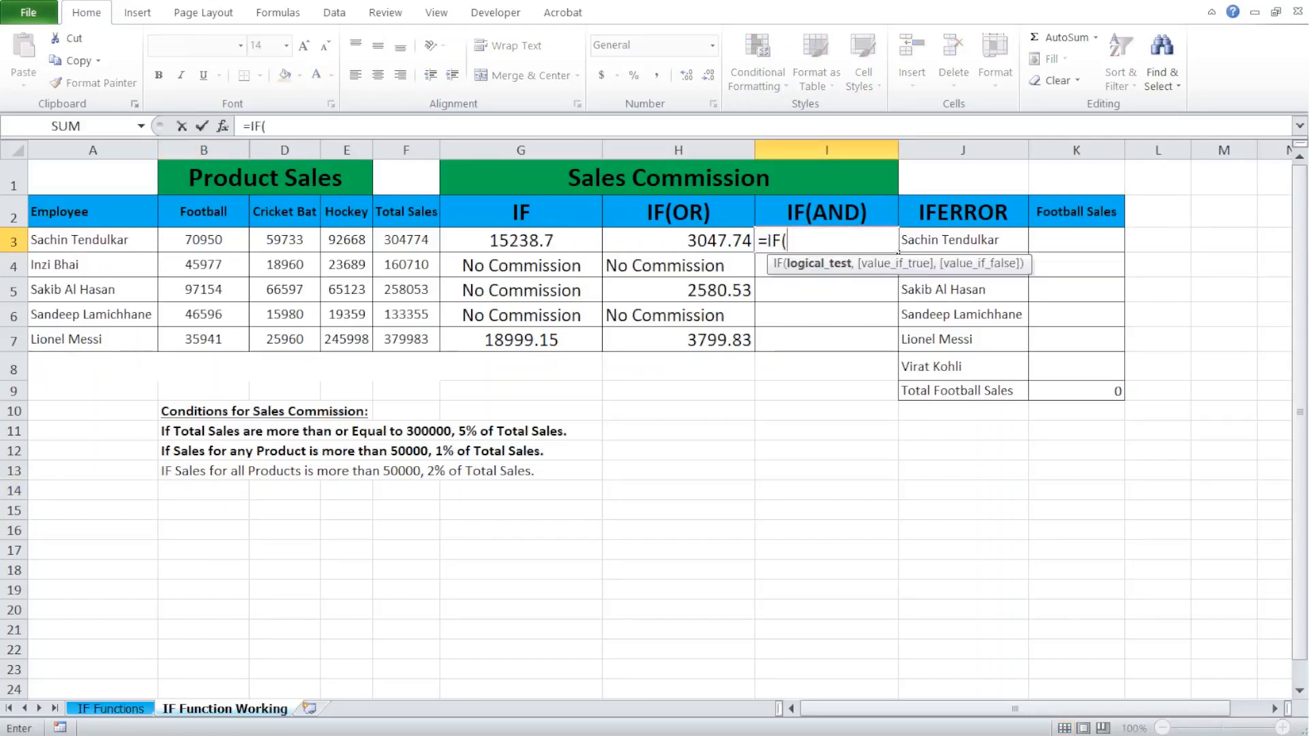
type("and")
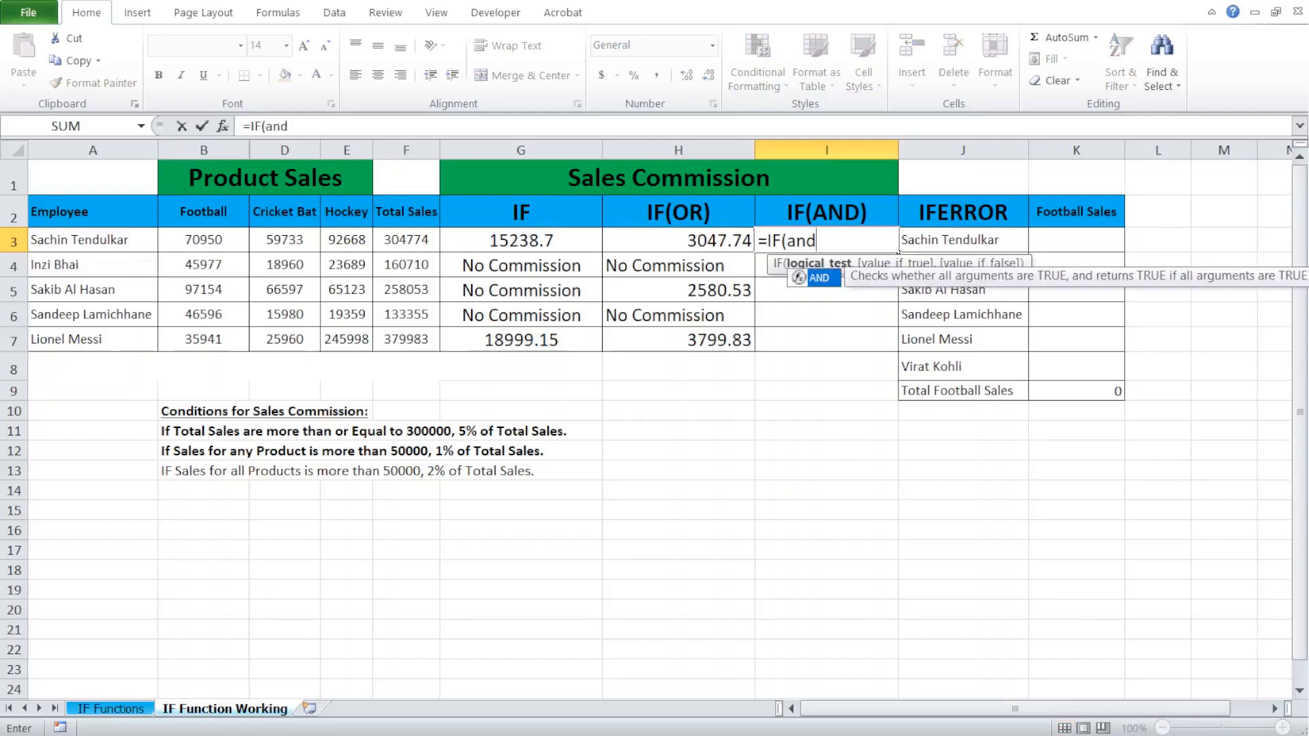
key("Tab")
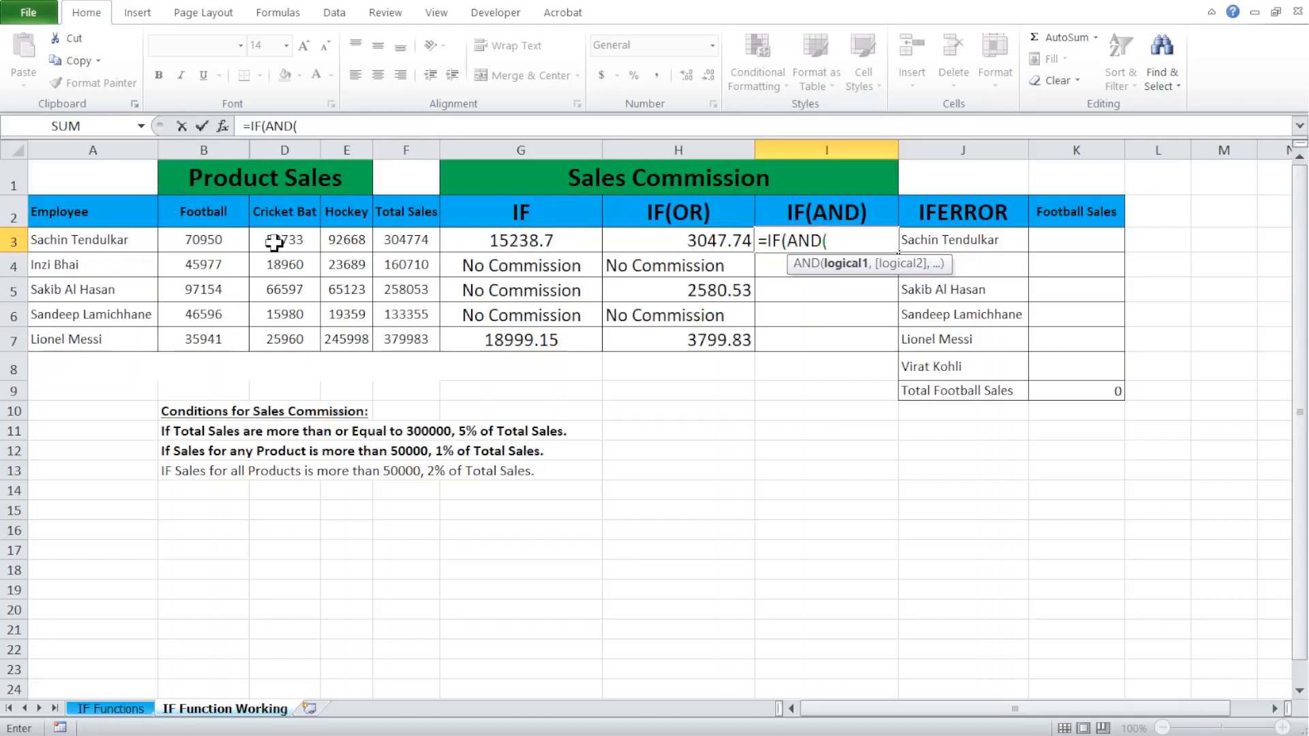
left_click(197, 241)
type(">")
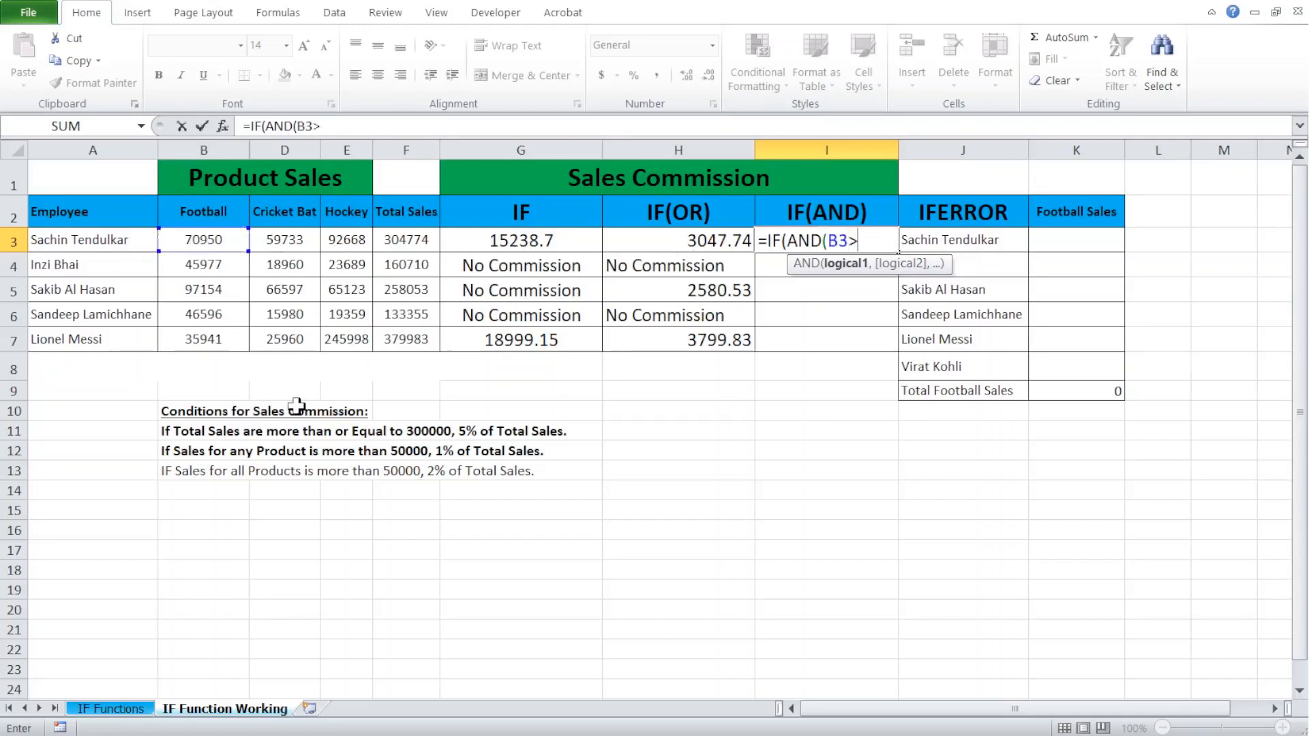
type("50000")
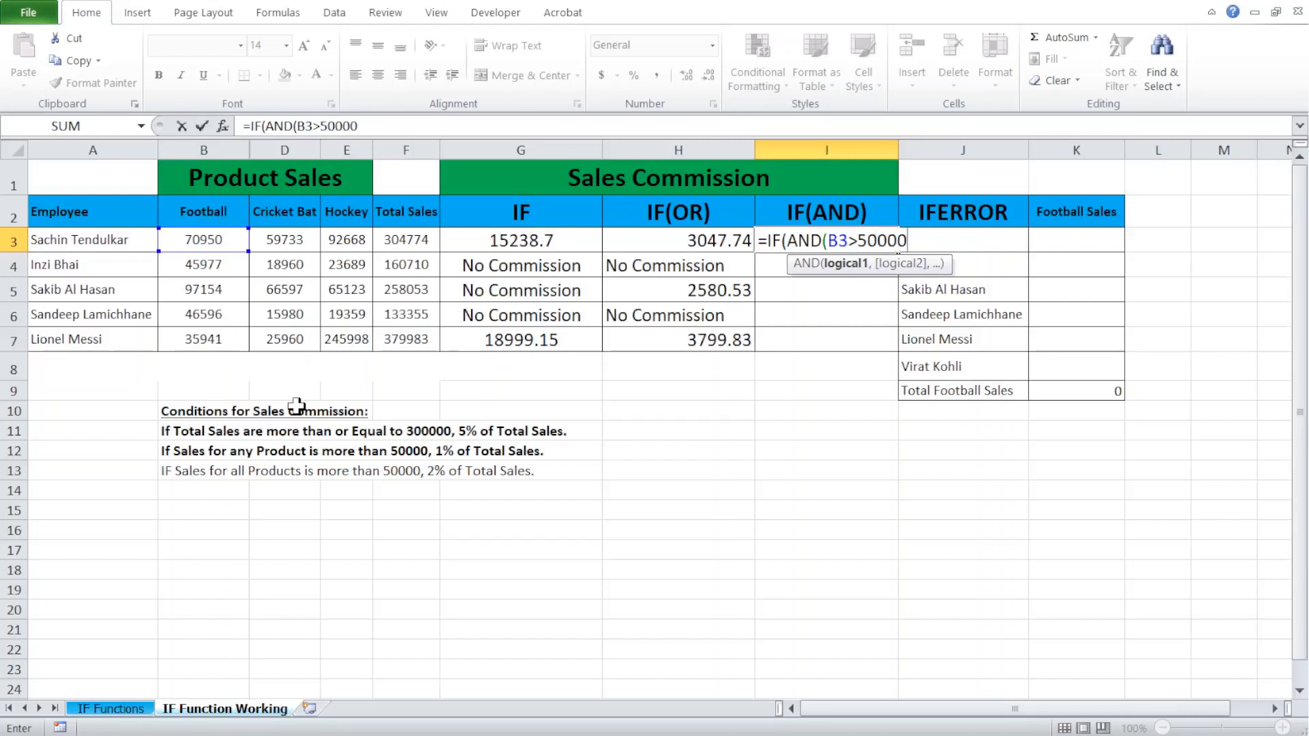
type(",")
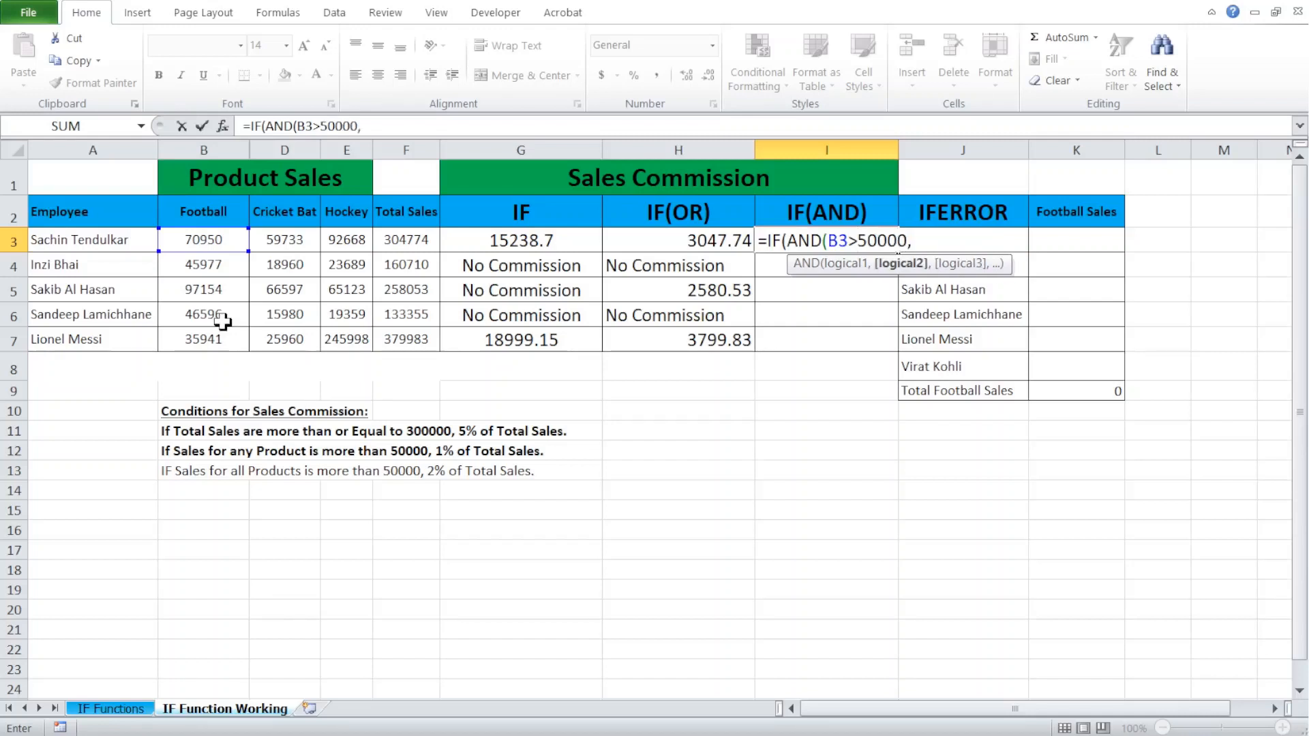
Step: Add the conditions D3>50000 and E3>50000 to the AND test in I3 and close it
left_click(272, 240)
type(">50000")
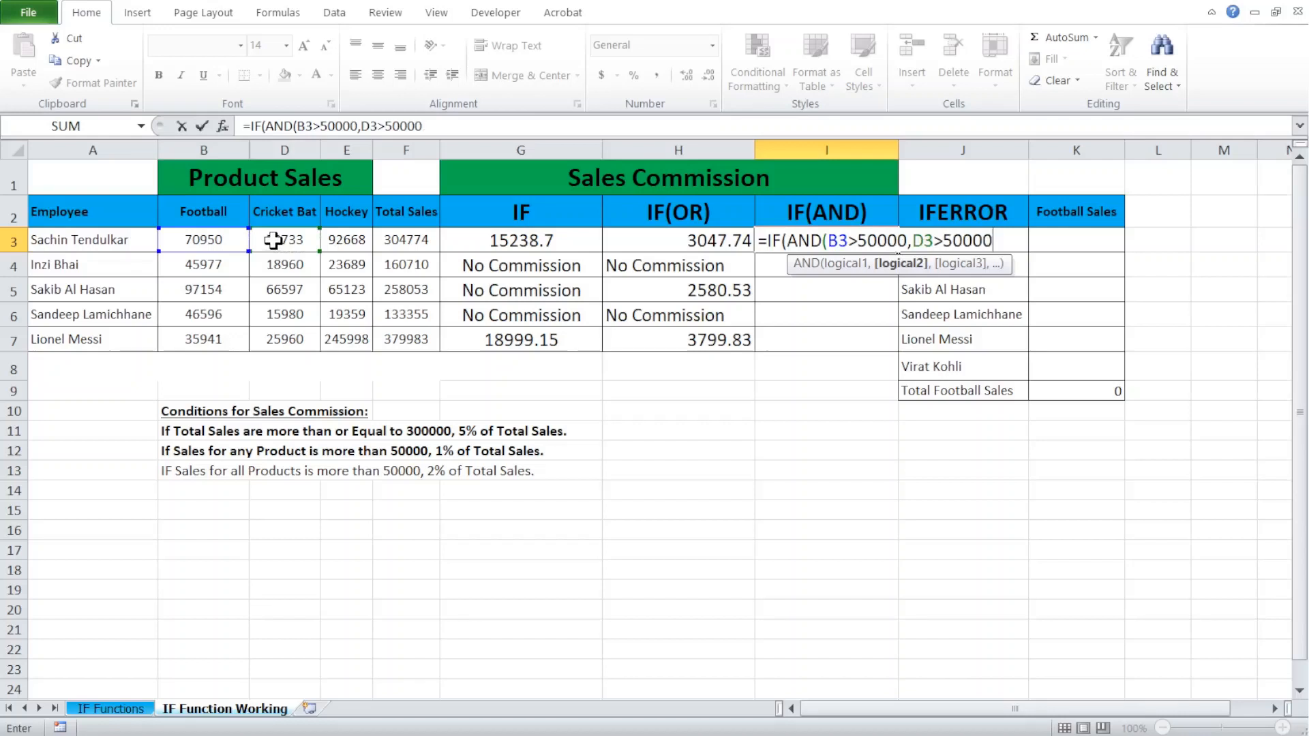
type(",")
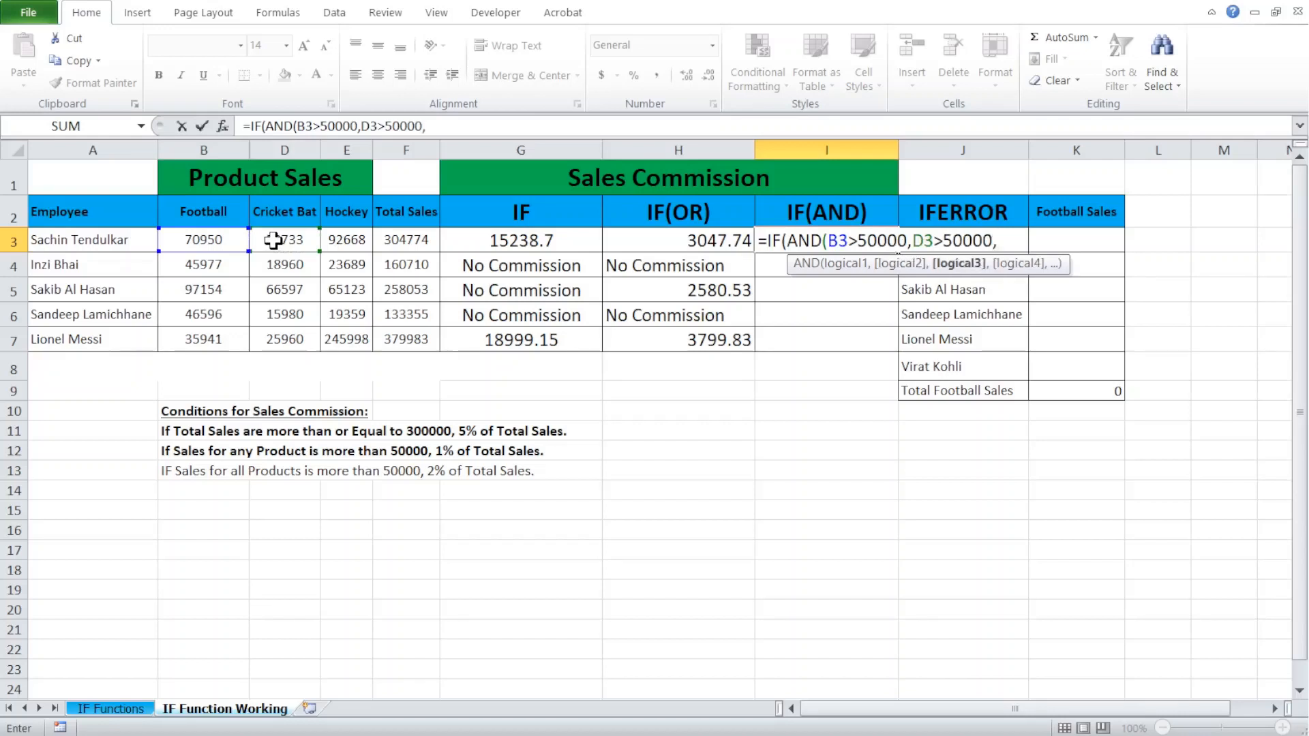
left_click(348, 239)
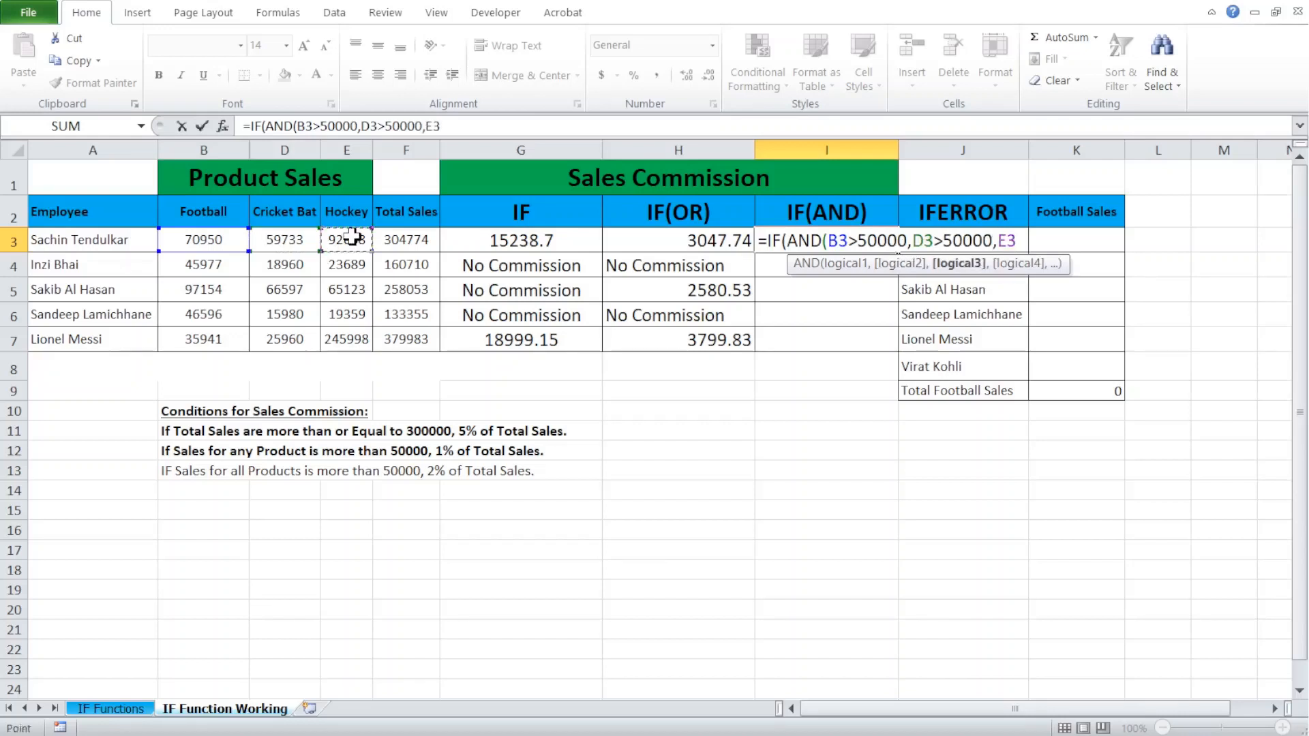
type(">50")
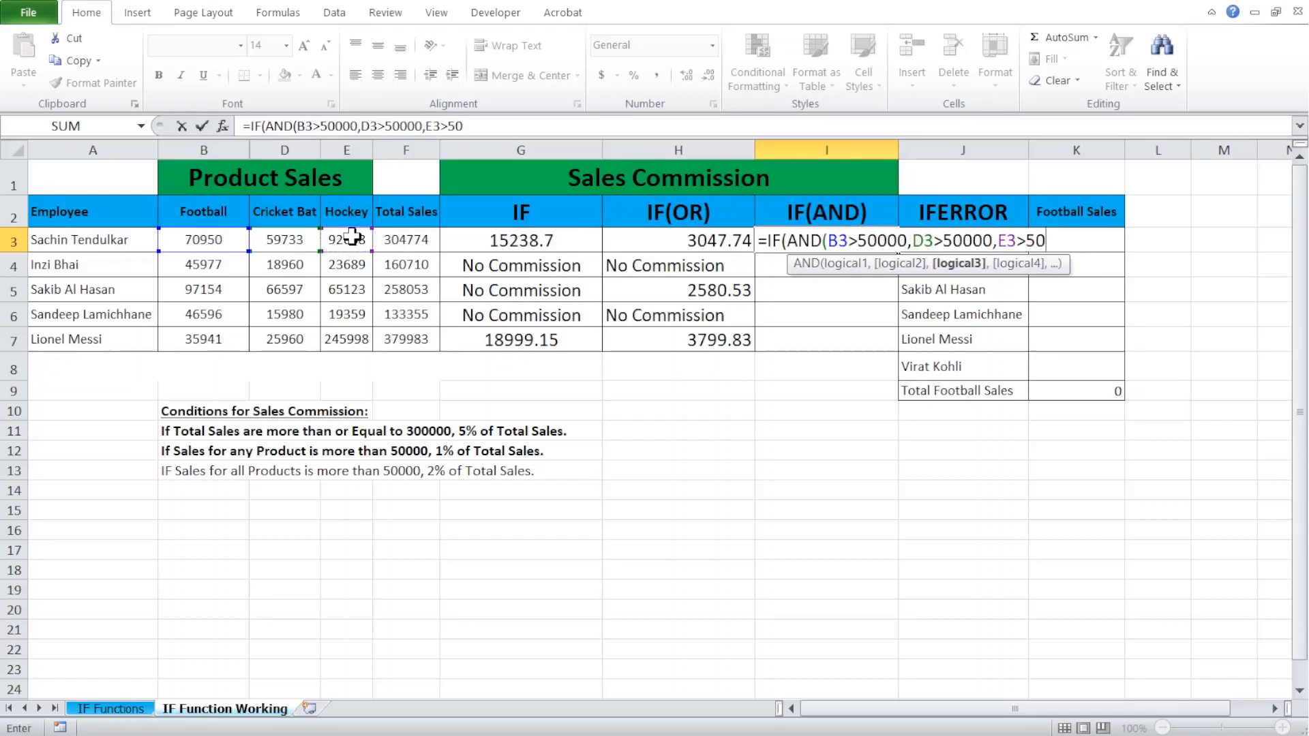
type("000")
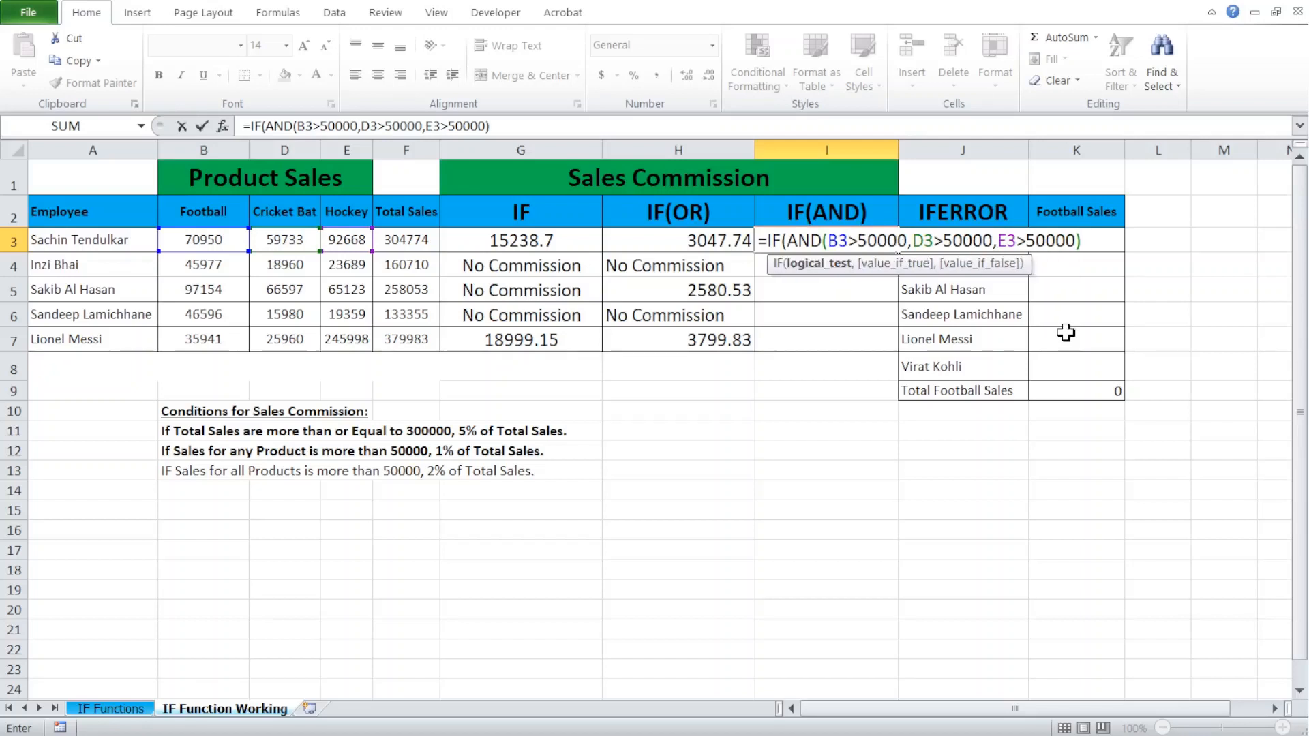
Step: Set 2%*F3 as the value-if-true in the I3 formula and enter it without a value-if-false argument
type(",")
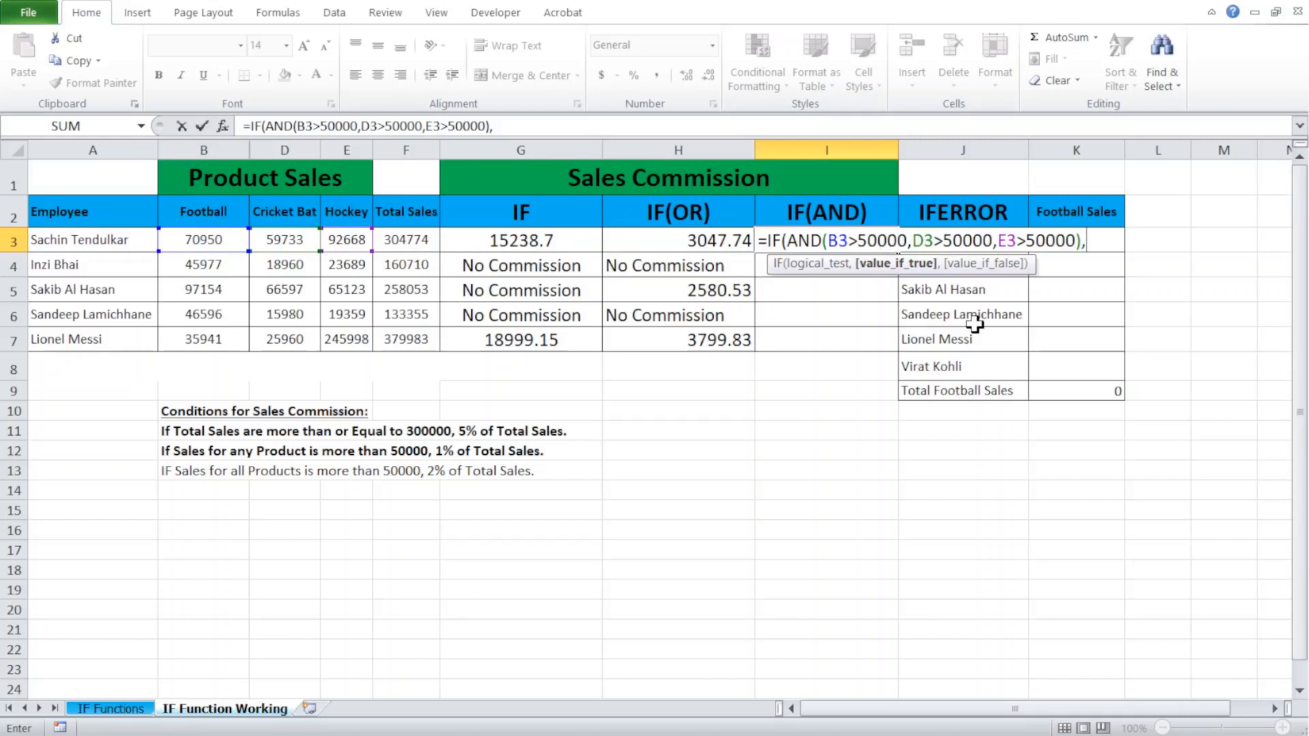
type("2%*")
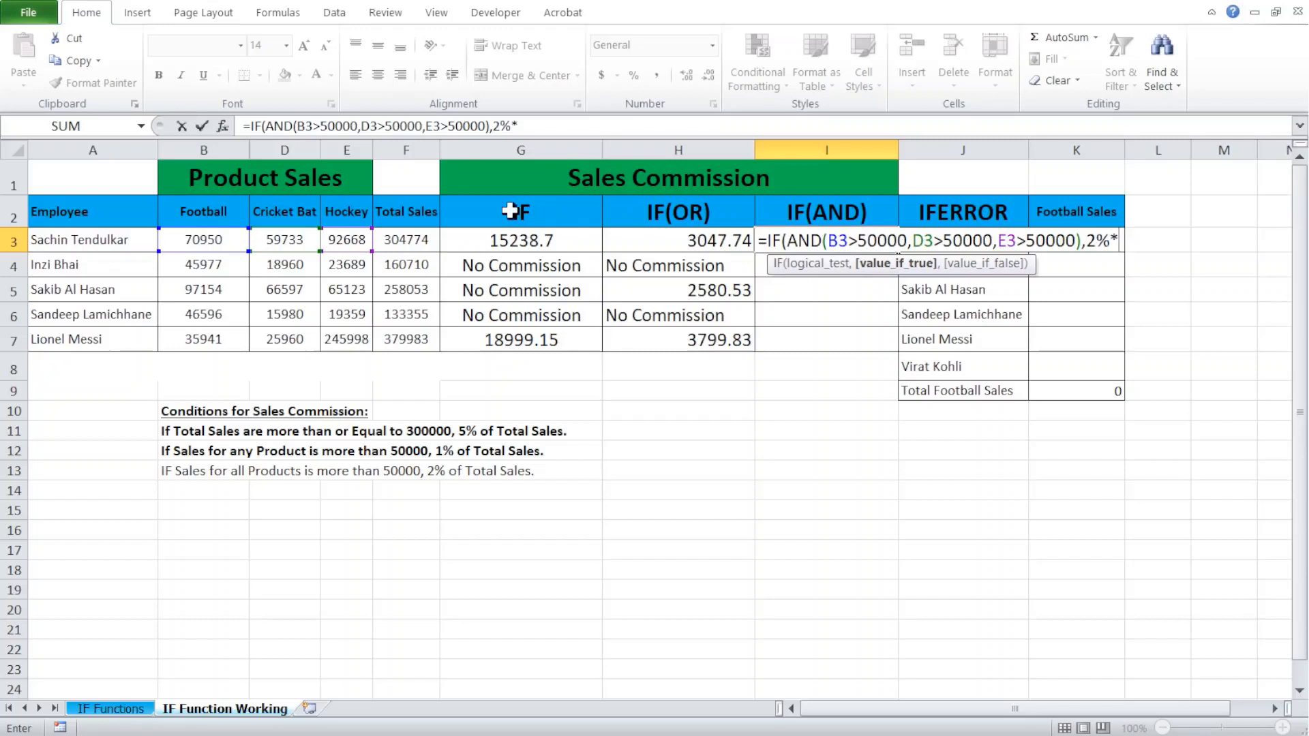
left_click(395, 238)
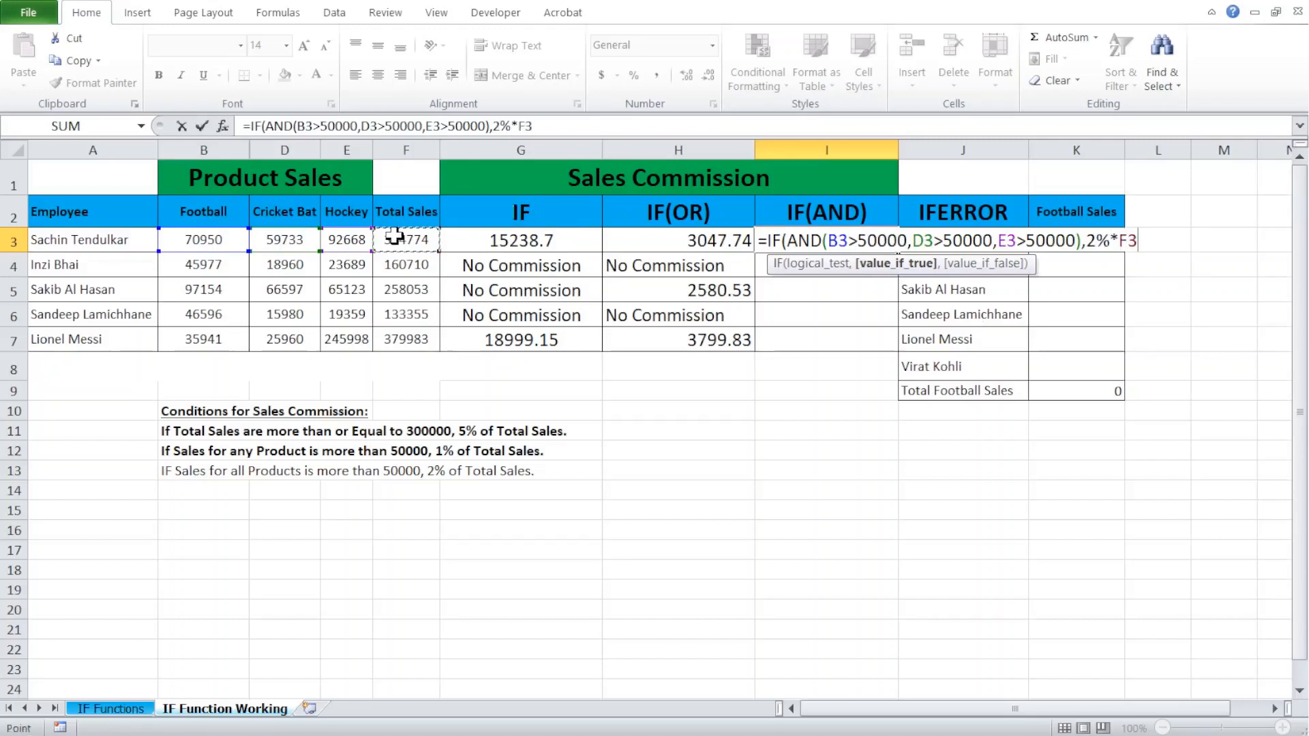
type(")")
key("ctrl+Return")
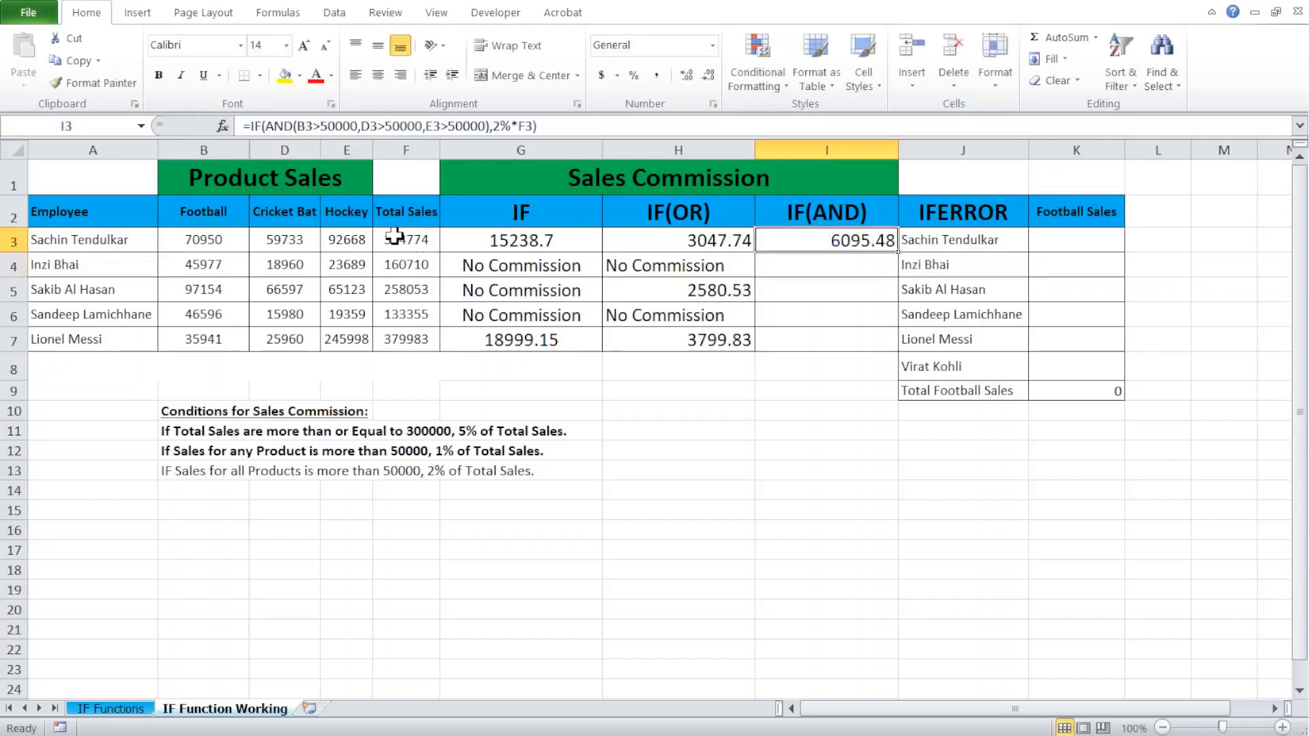
Step: Copy the IF(AND) commission formula from I3 down through I7 for the remaining employees
key("ctrl+c")
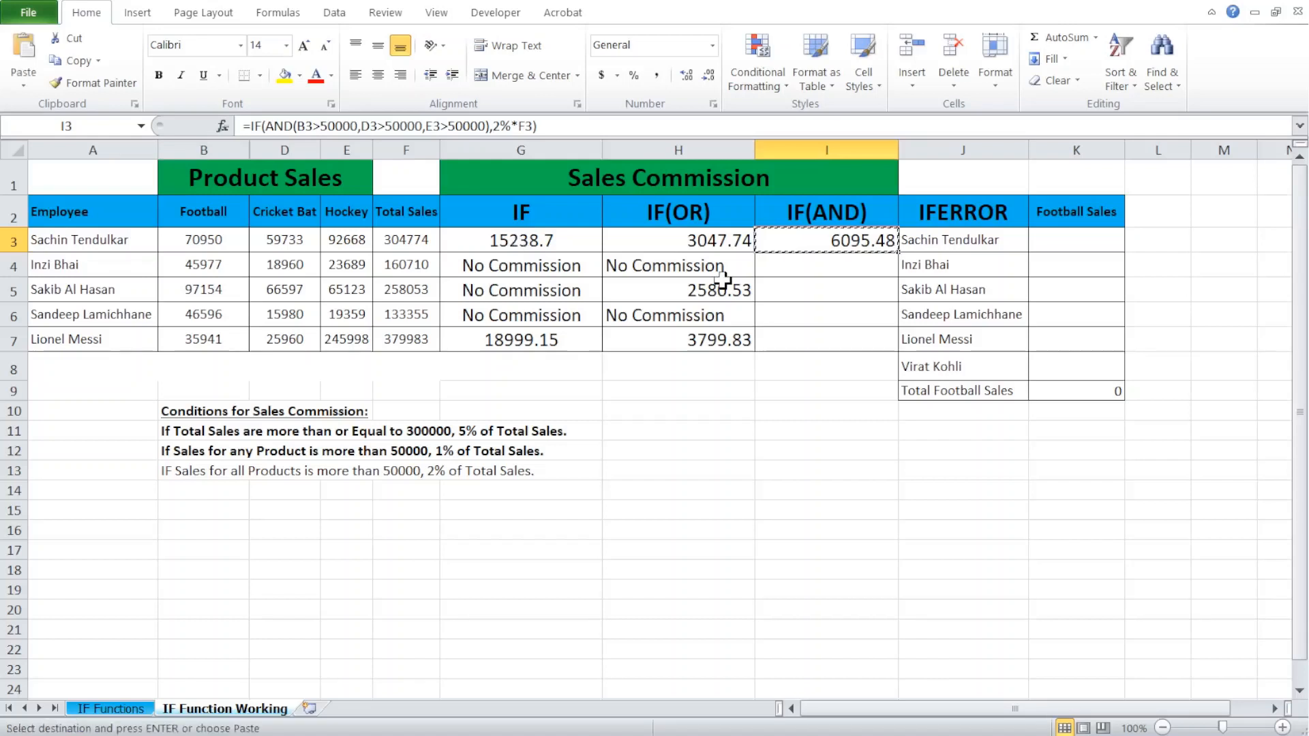
key("shift+Down")
key("shift+Down")
key("shift+Down")
key("shift+Down")
key("Return")
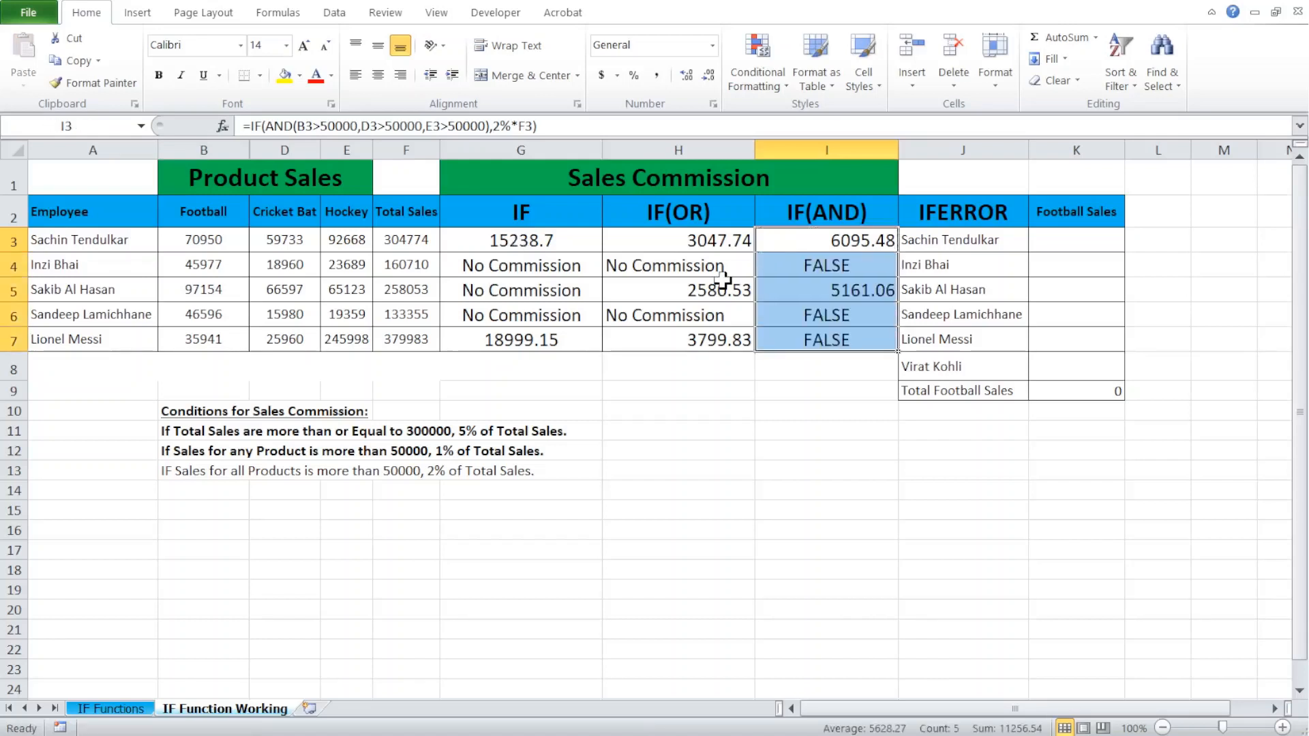
key("Up")
key("Down")
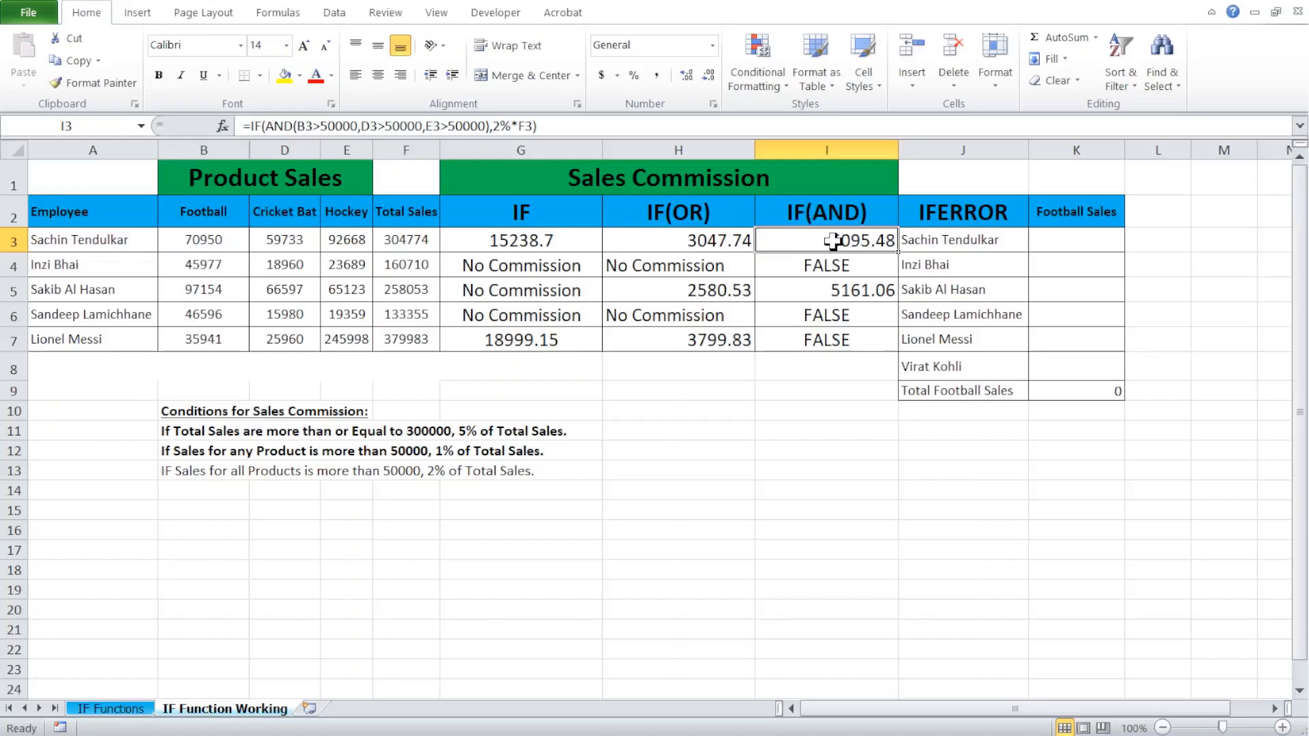
Step: Begin a VLOOKUP formula in K3 under Football Sales with J3 as the lookup value
left_click(929, 211)
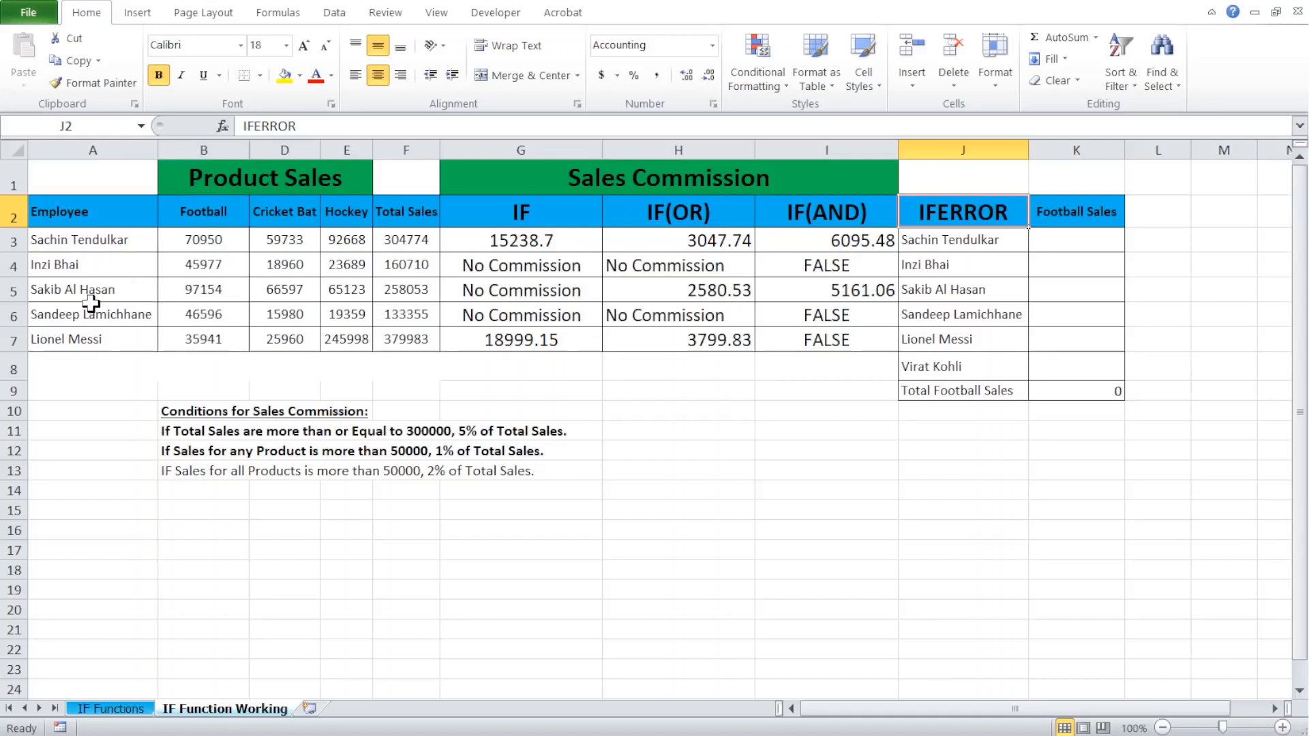
left_click(1072, 240)
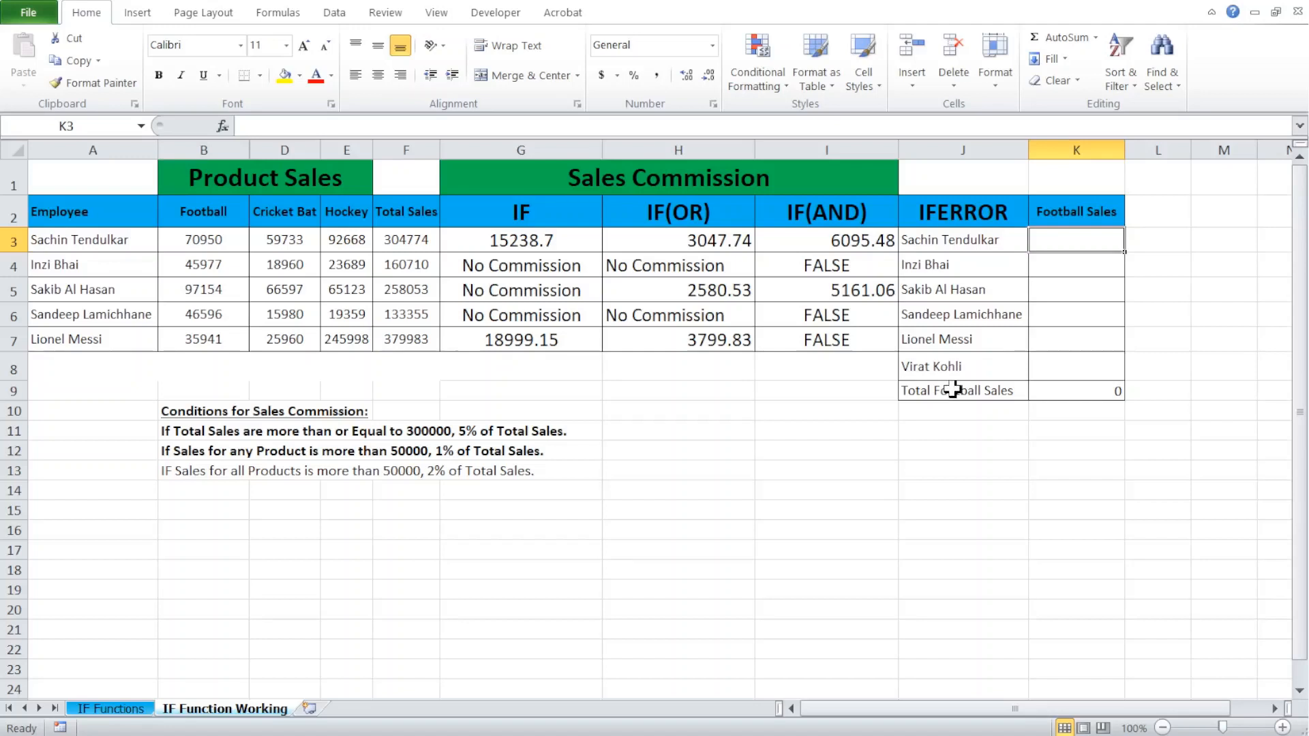
left_click(922, 370)
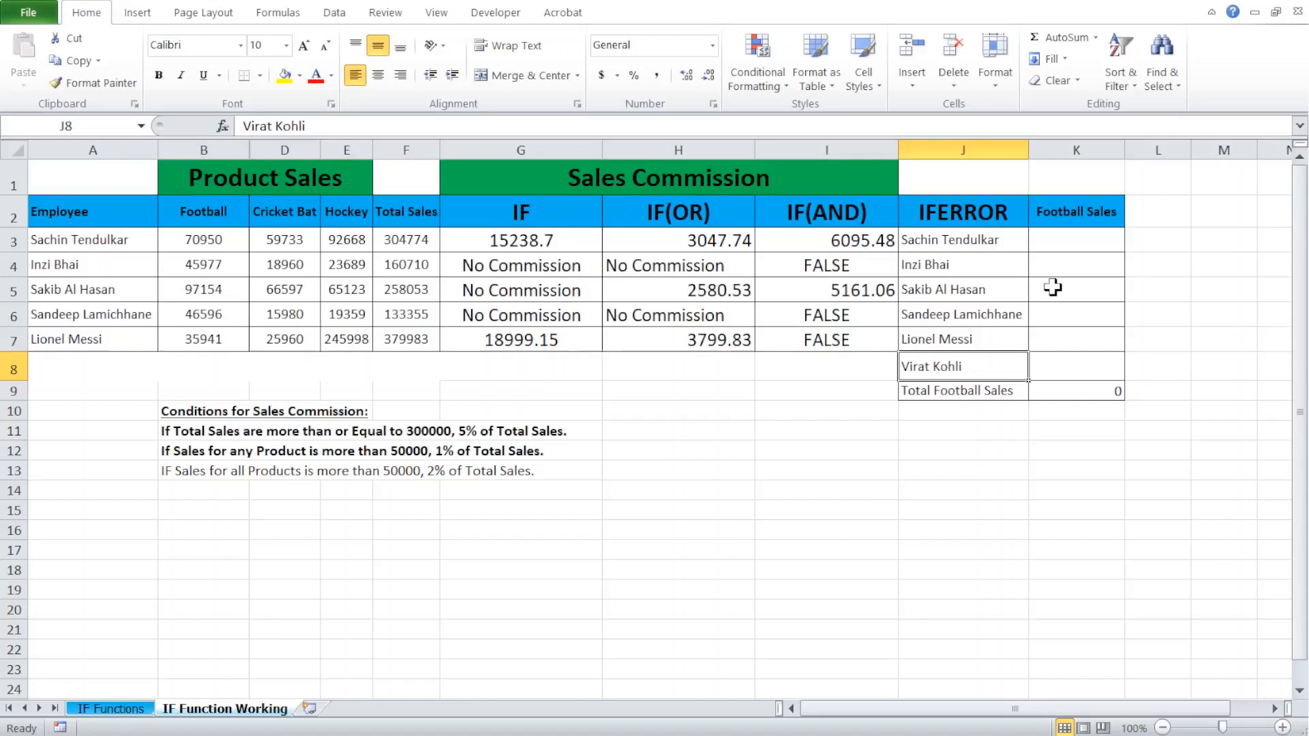
left_click(1056, 233)
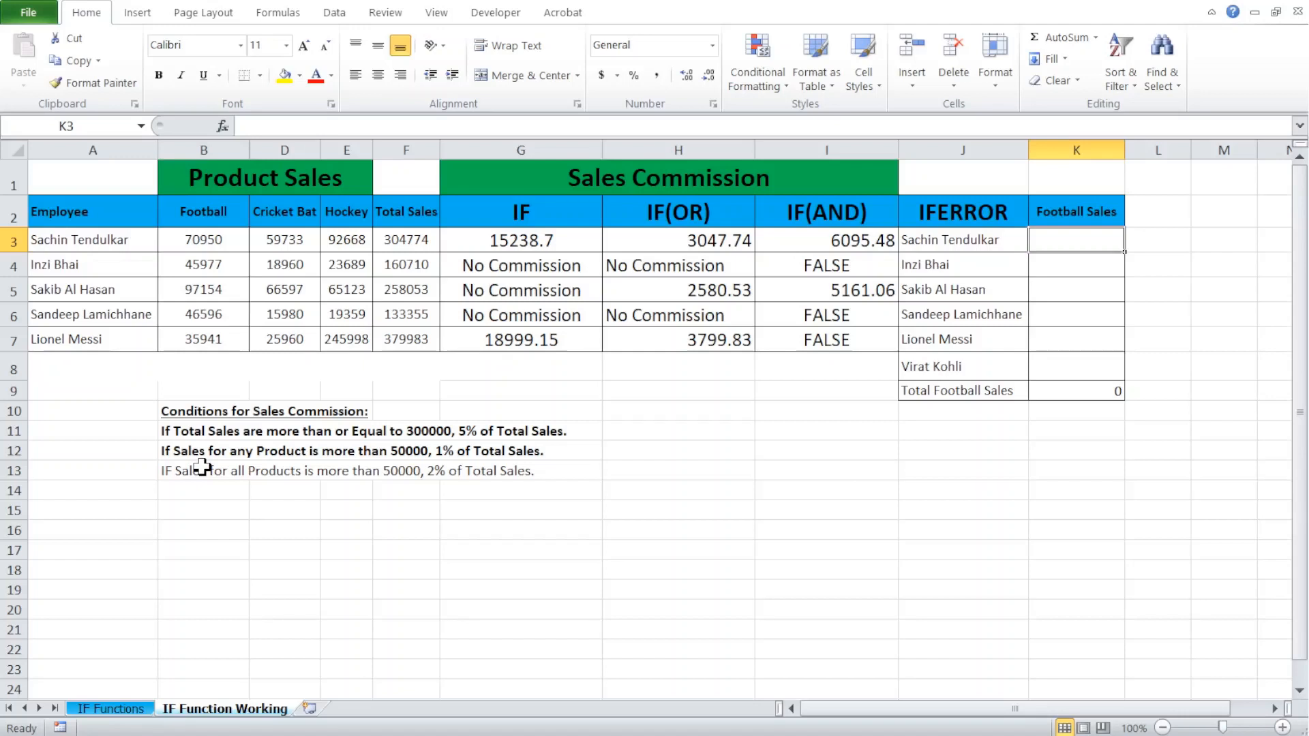
type("=v;")
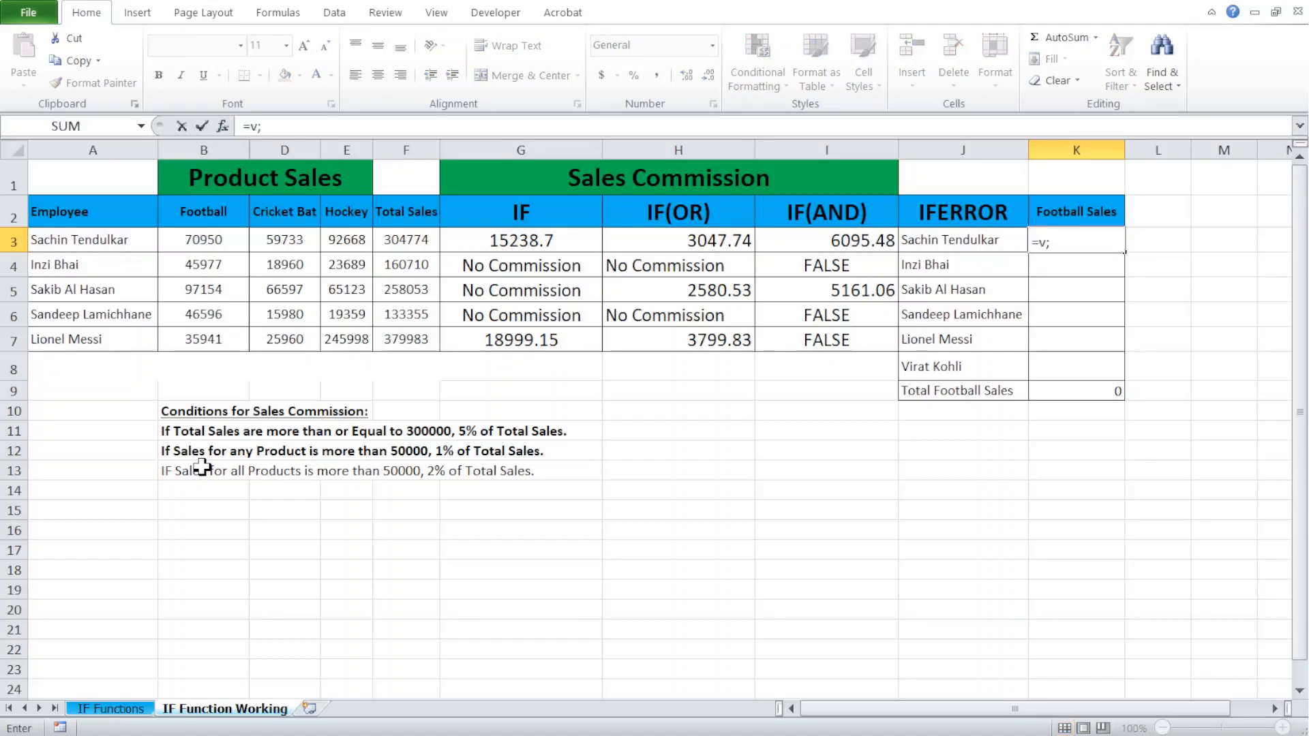
key("BackSpace")
type("l")
key("Tab")
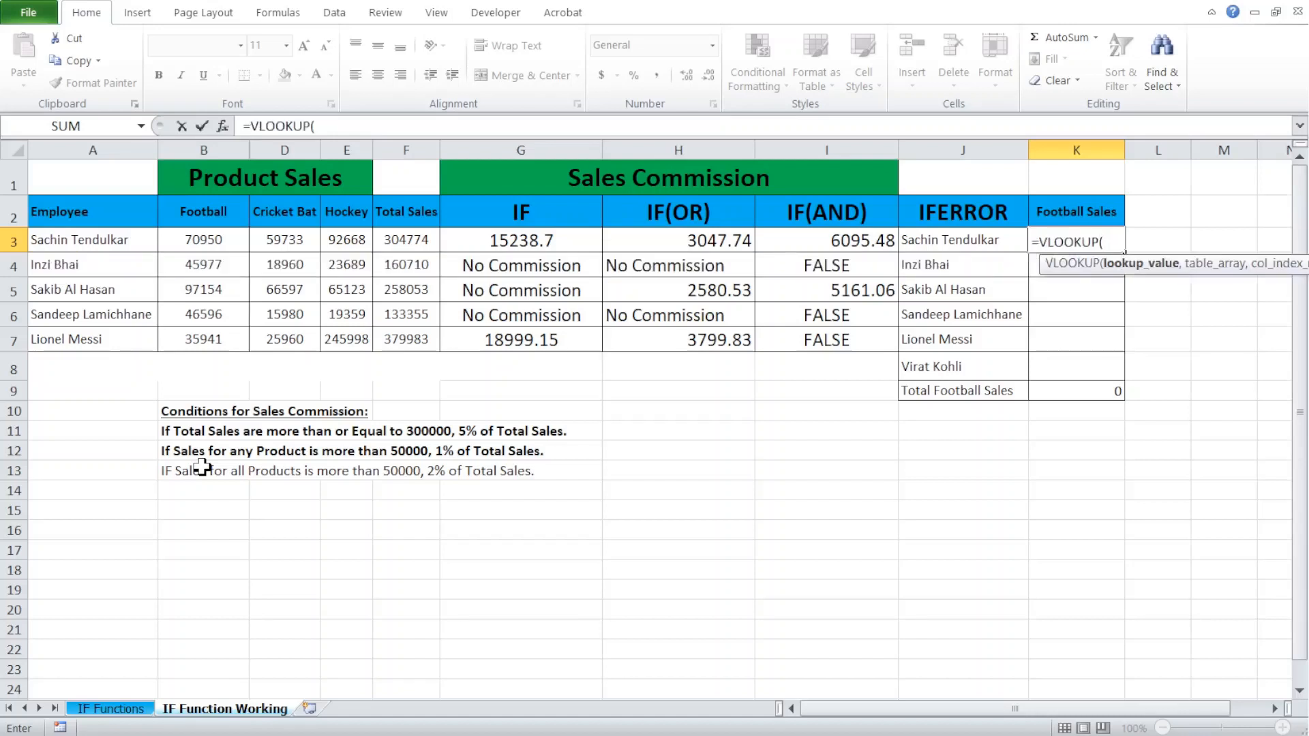
key("Left")
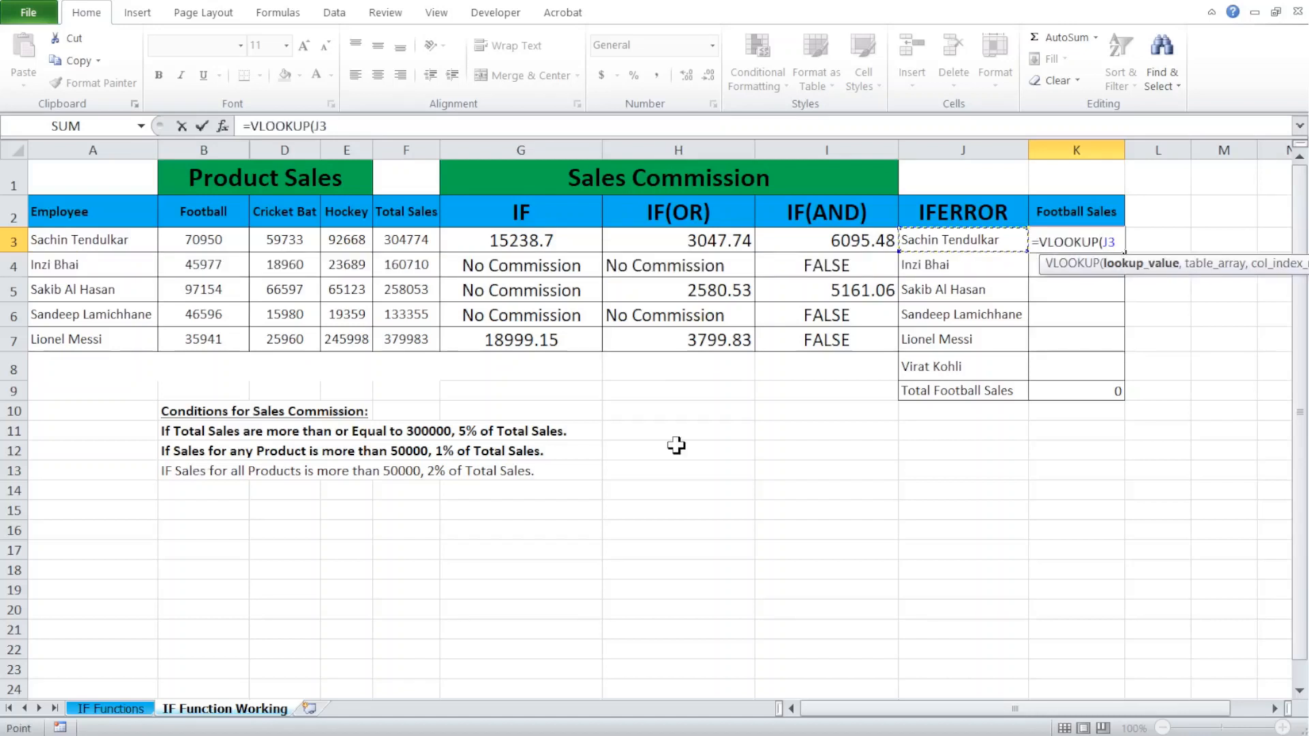
type(",")
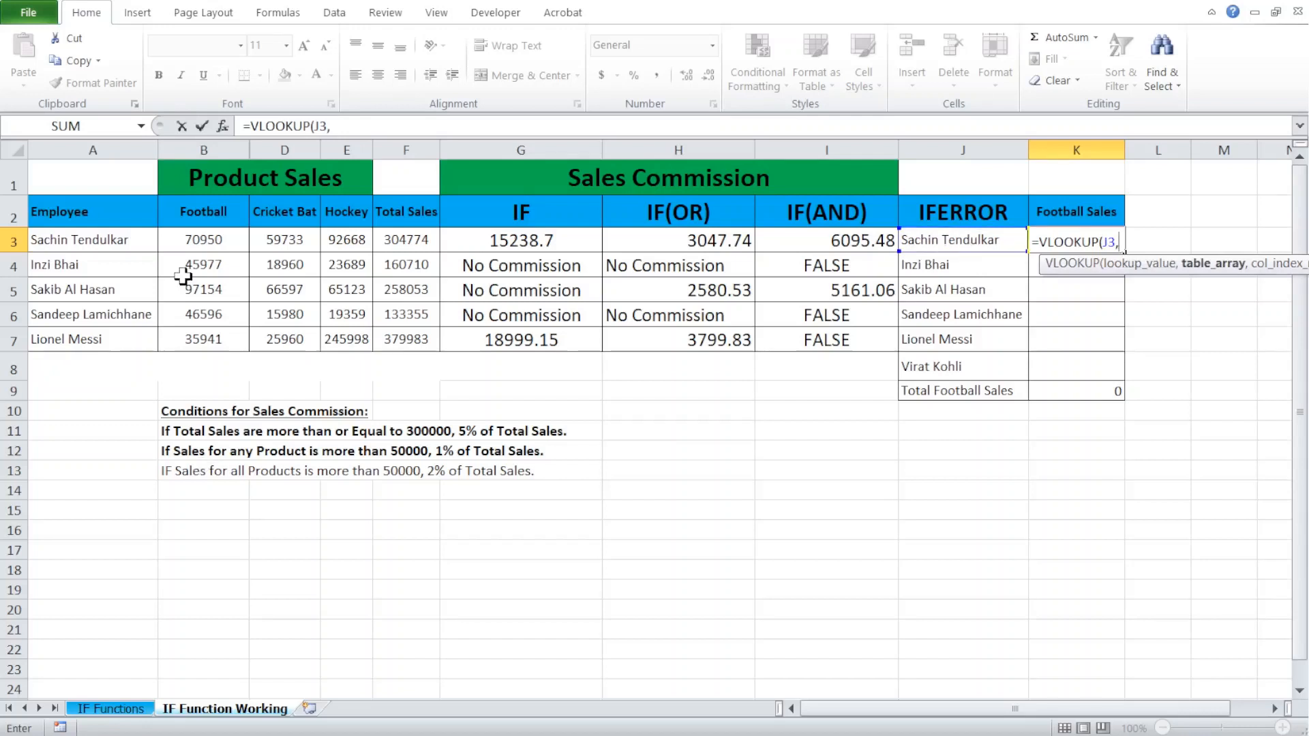
Step: Complete the K3 VLOOKUP with table array A2:B7, column index 2 and exact match 0, and enter it
left_click(79, 210)
left_click_drag(79, 210, 204, 338)
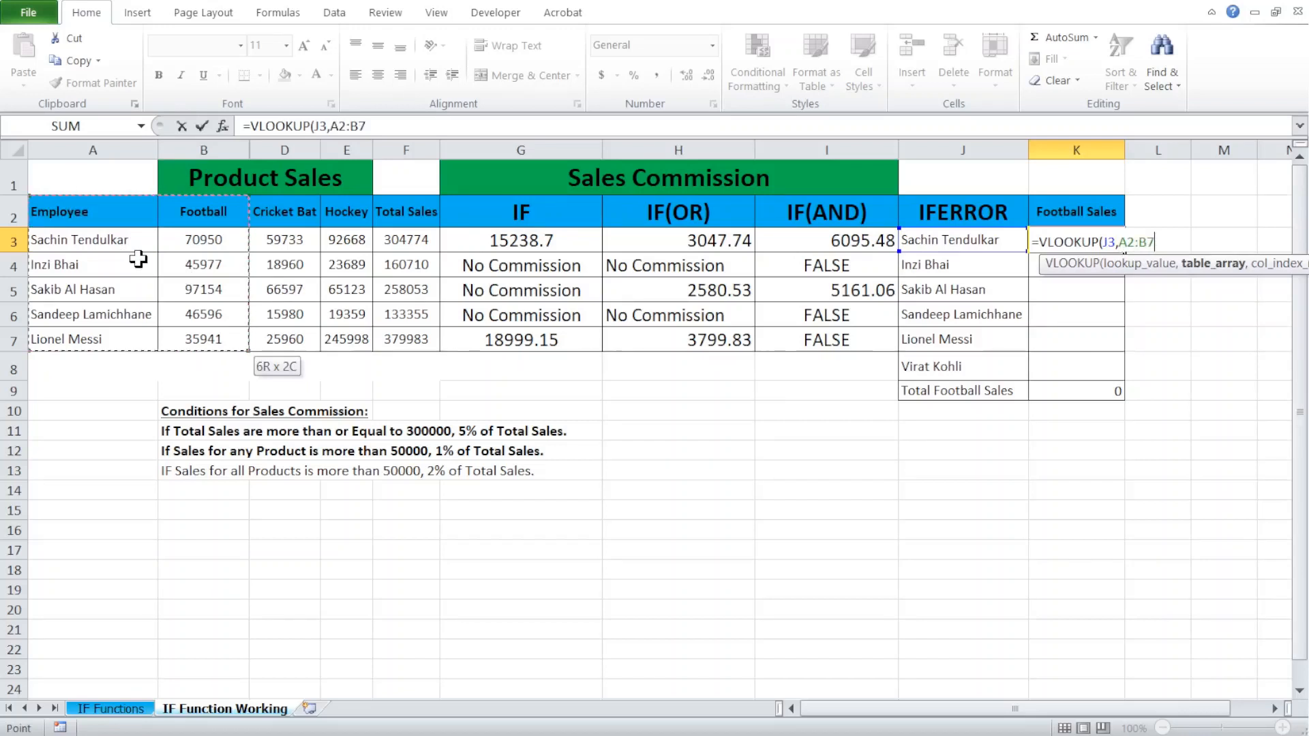
type(",1")
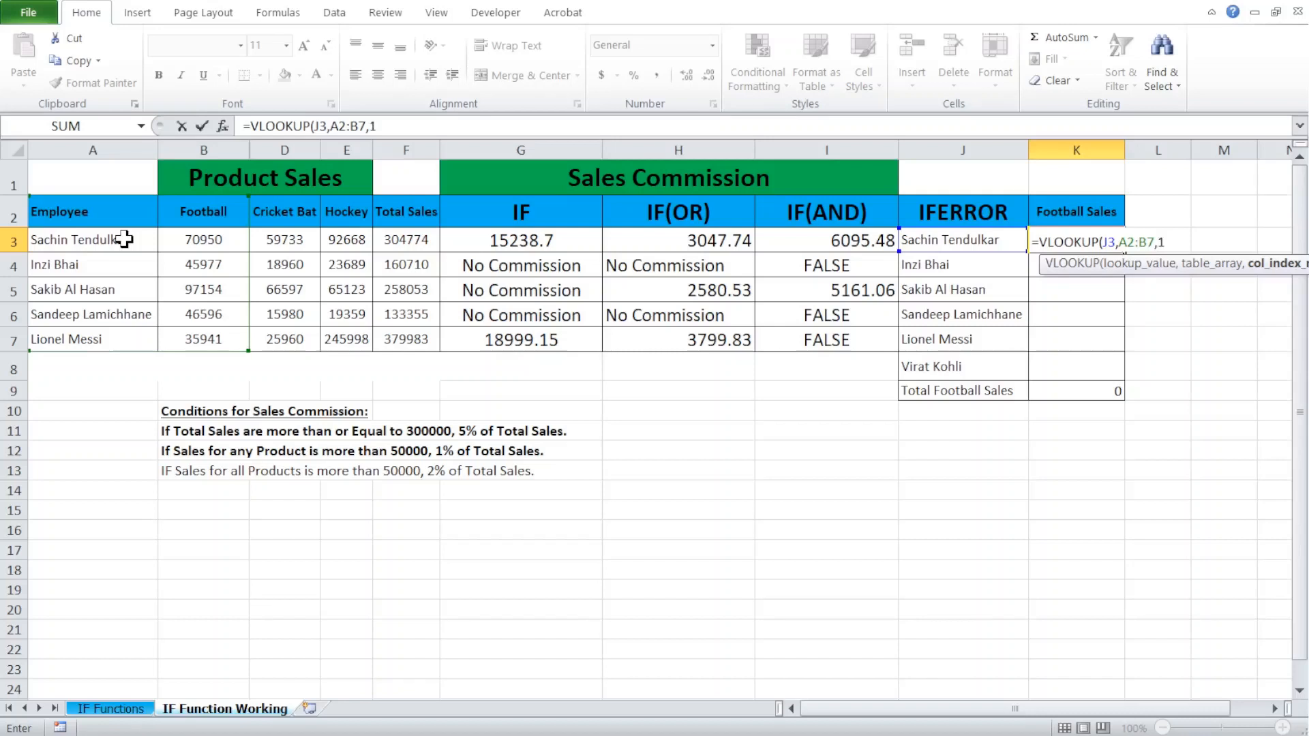
key("BackSpace")
key("BackSpace")
type(",2,")
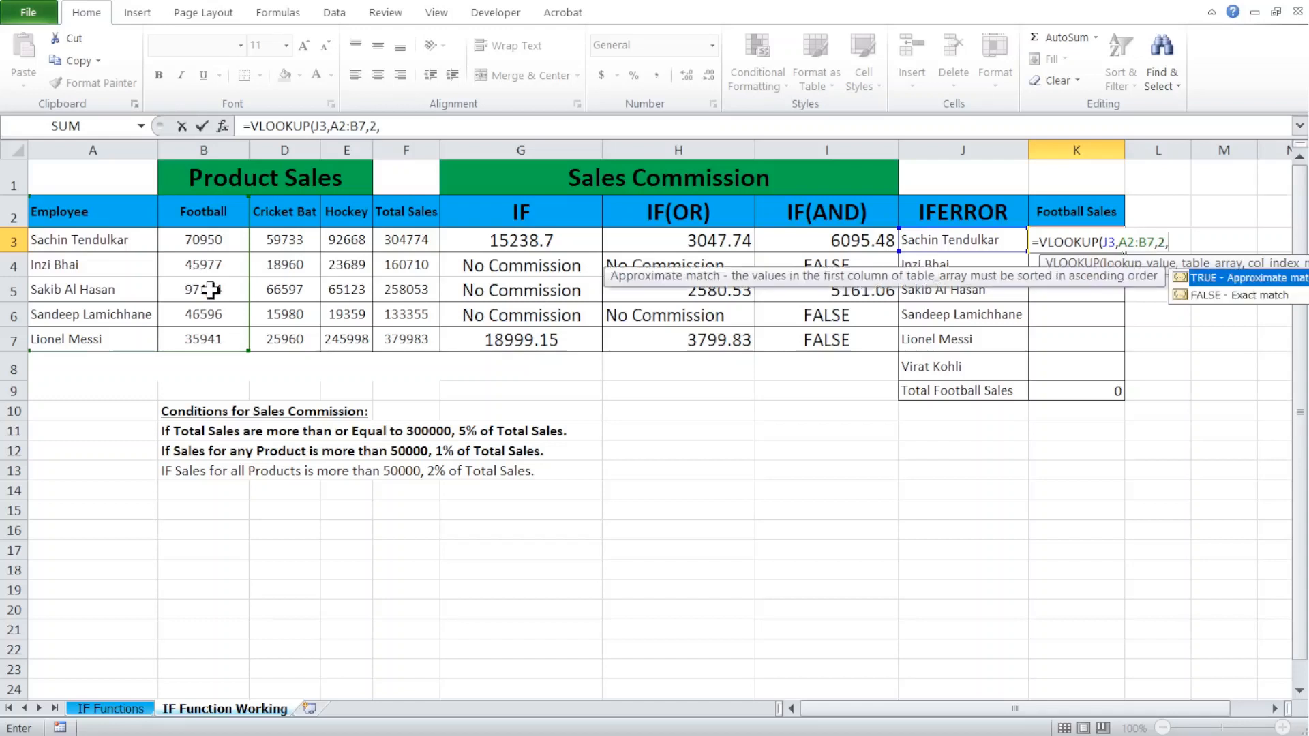
type("0)")
key("Return")
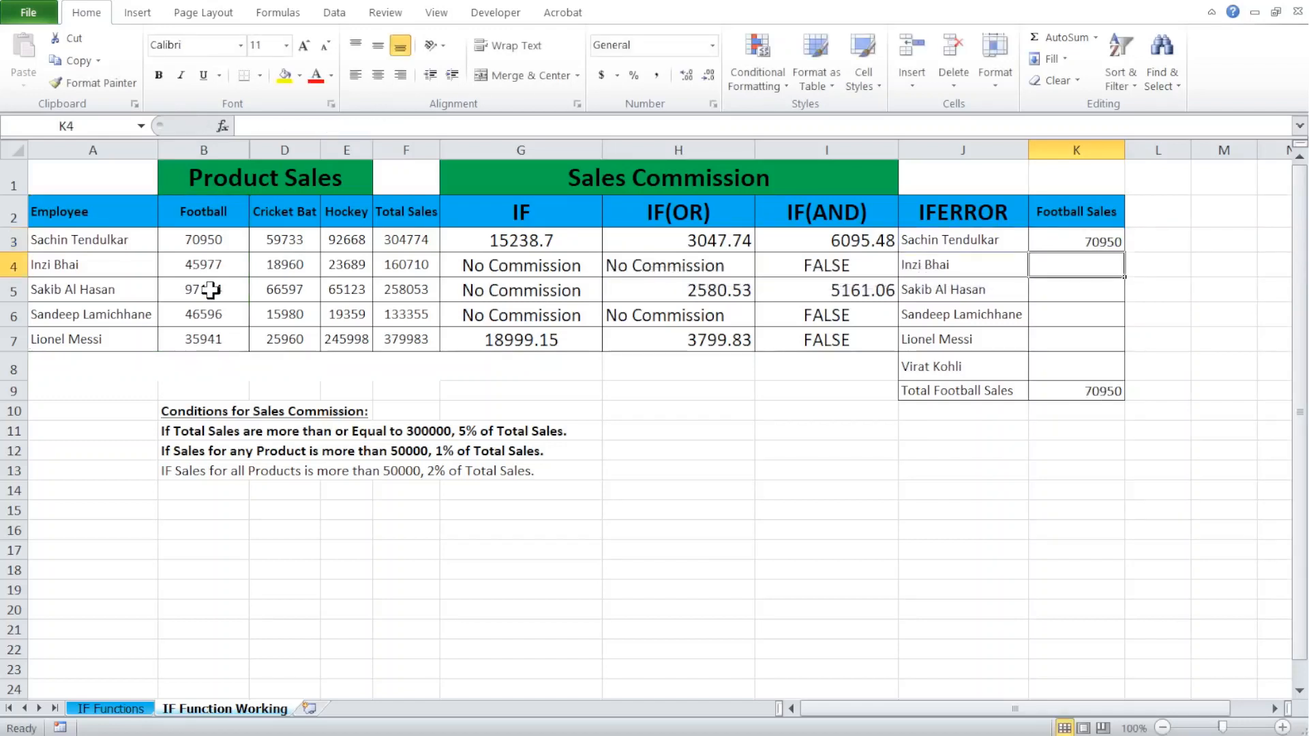
Step: Copy the VLOOKUP formula from K3 down through K8 and select K8 to inspect its formula
key("Up")
key("ctrl+c")
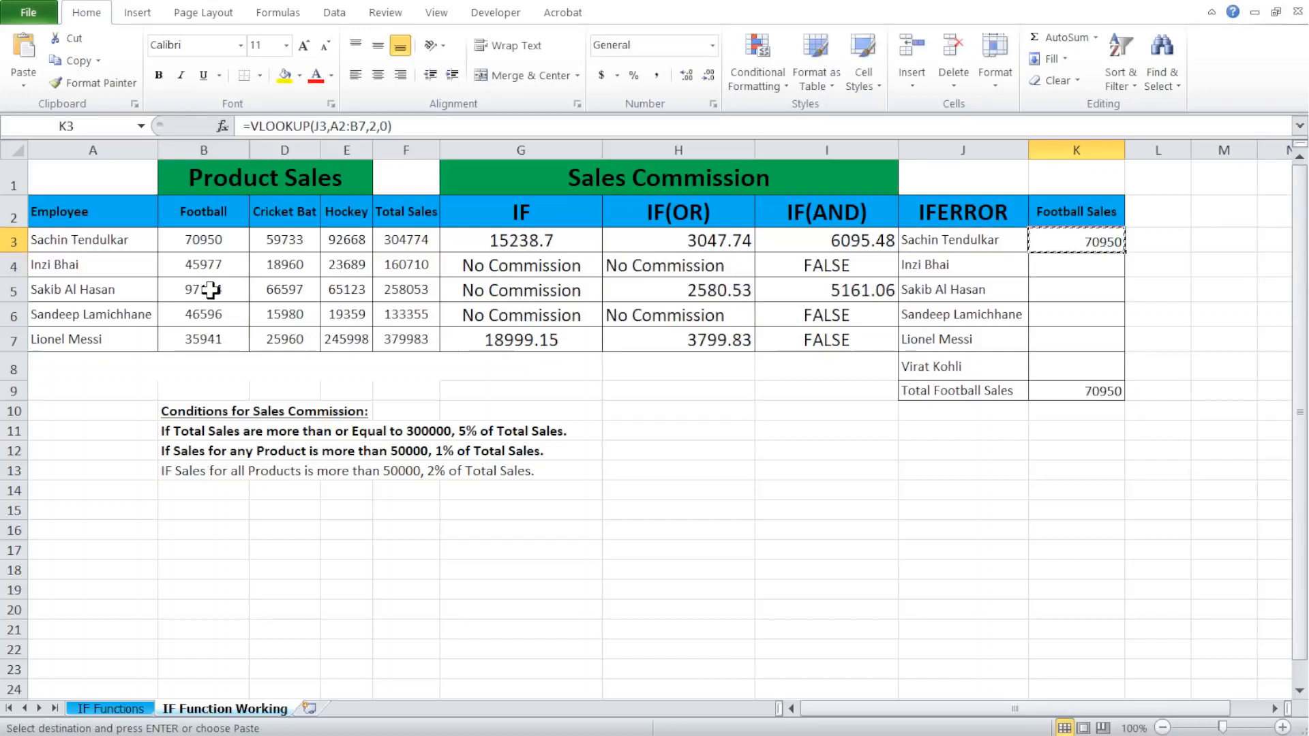
key("shift+Down")
key("shift+Down")
key("shift+Down")
key("shift+Down")
key("shift+Down")
key("Return")
key("Down")
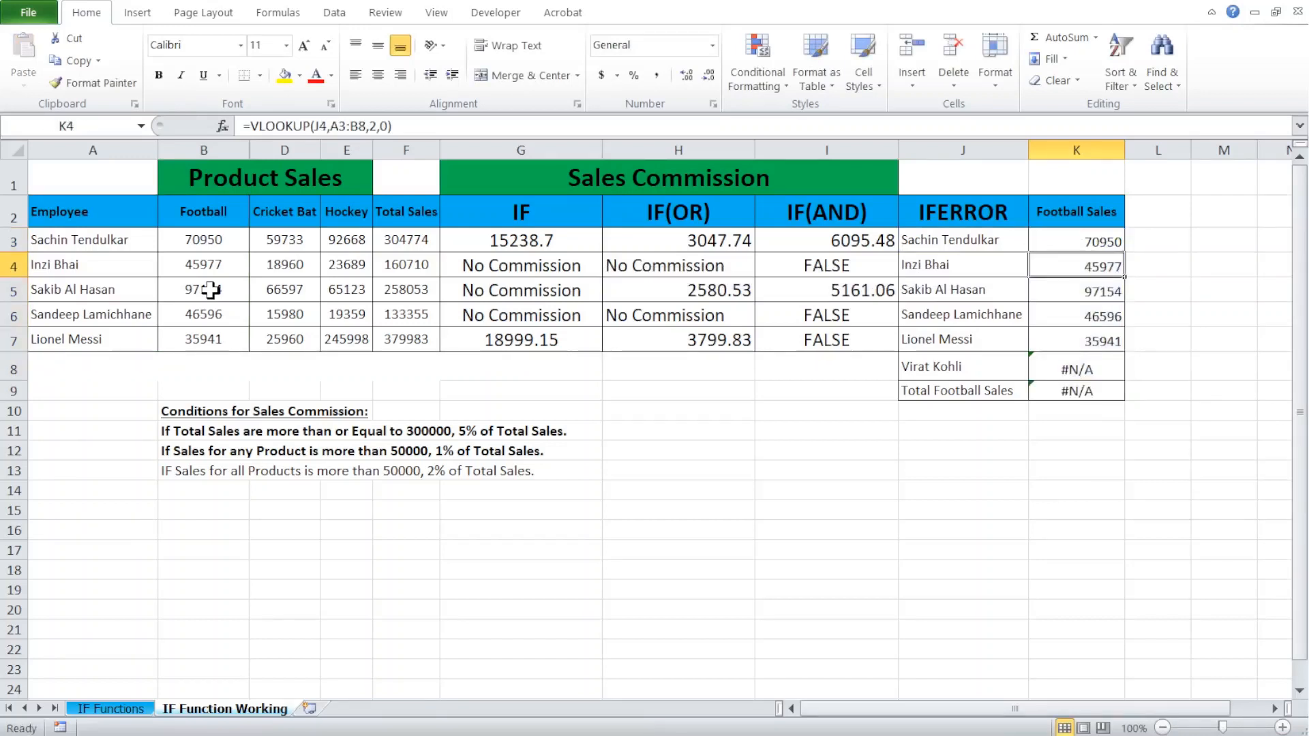
key("Down")
key("Down")
key("Down")
key("Down")
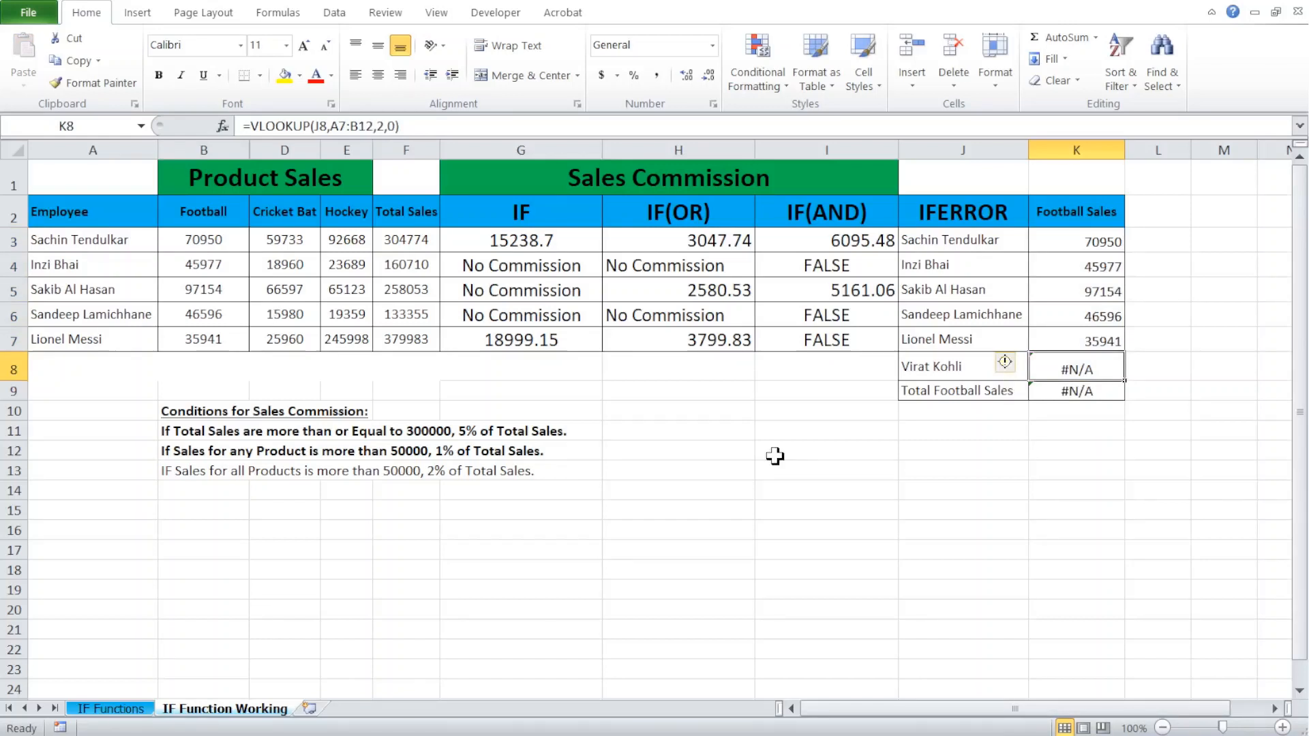
Step: Wrap the VLOOKUP formula in K3 in IFERROR with 0 as the value if error, and enter it
left_click(1063, 391)
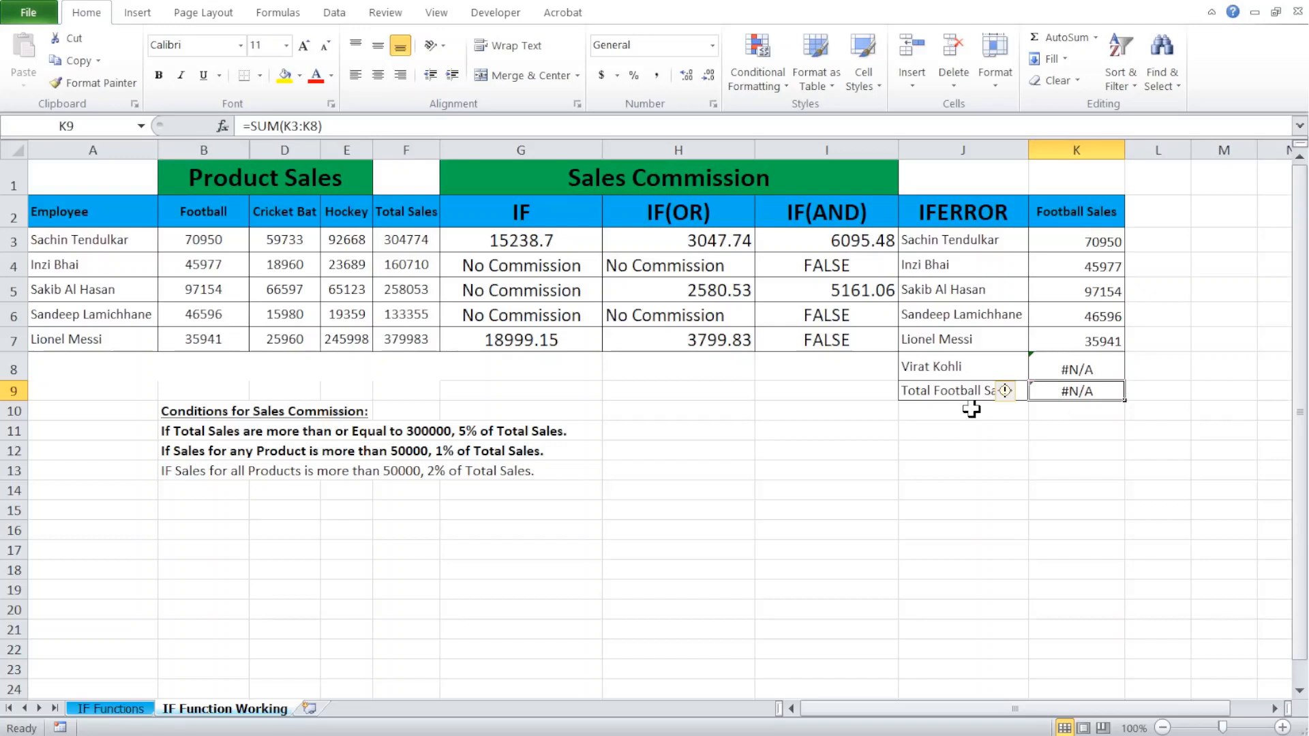
left_click(967, 216)
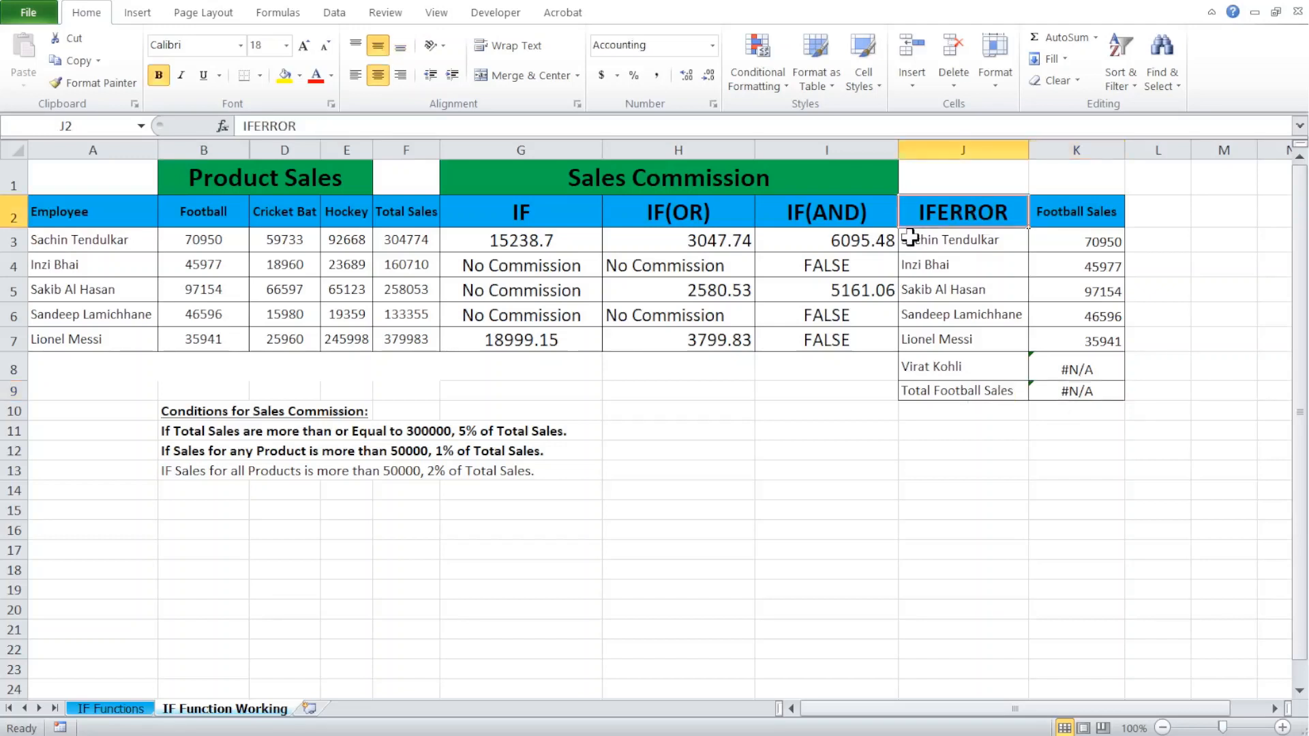
left_click(1064, 234)
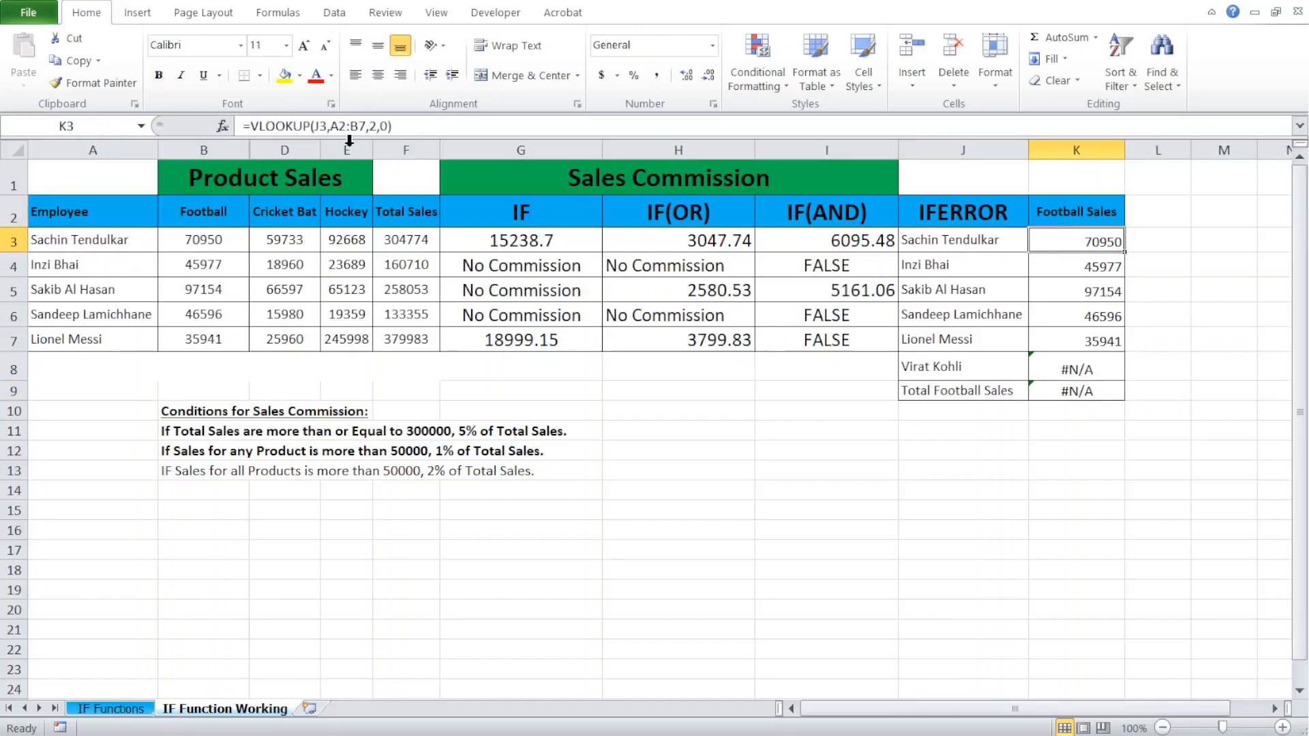
double_click(1095, 244)
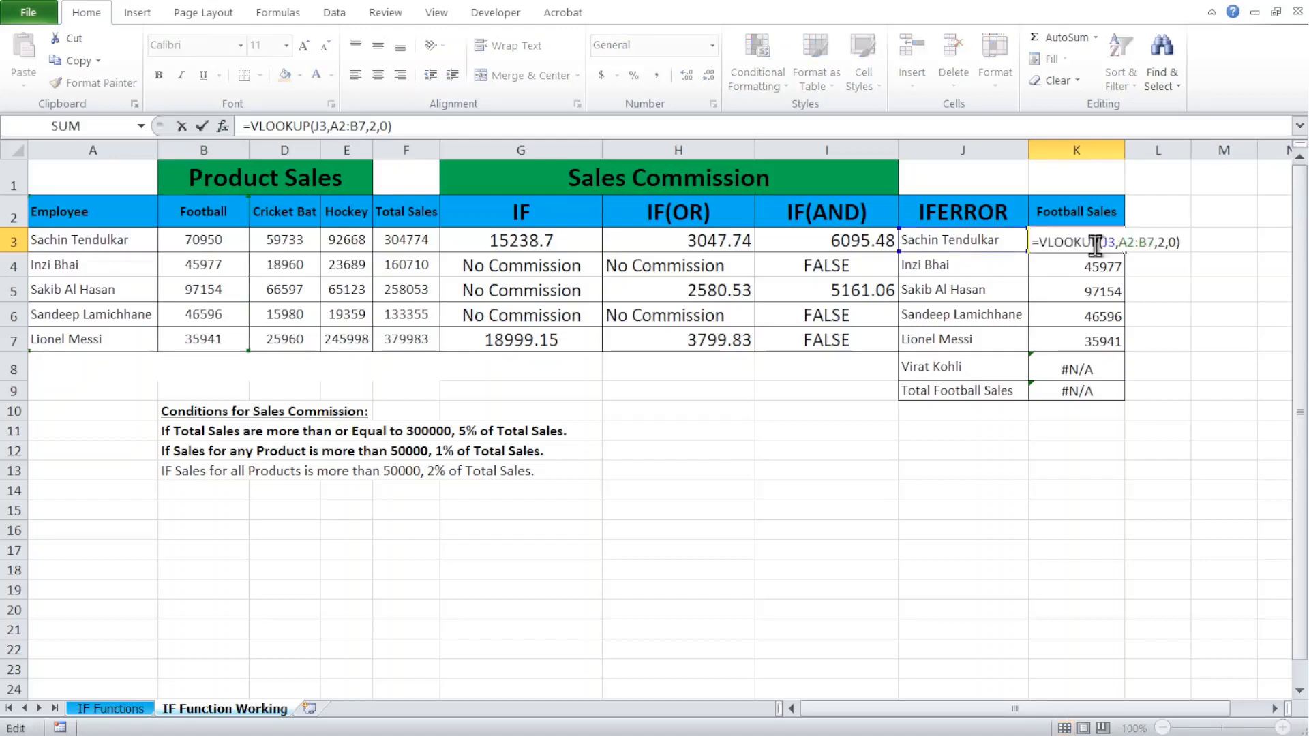
left_click(1040, 243)
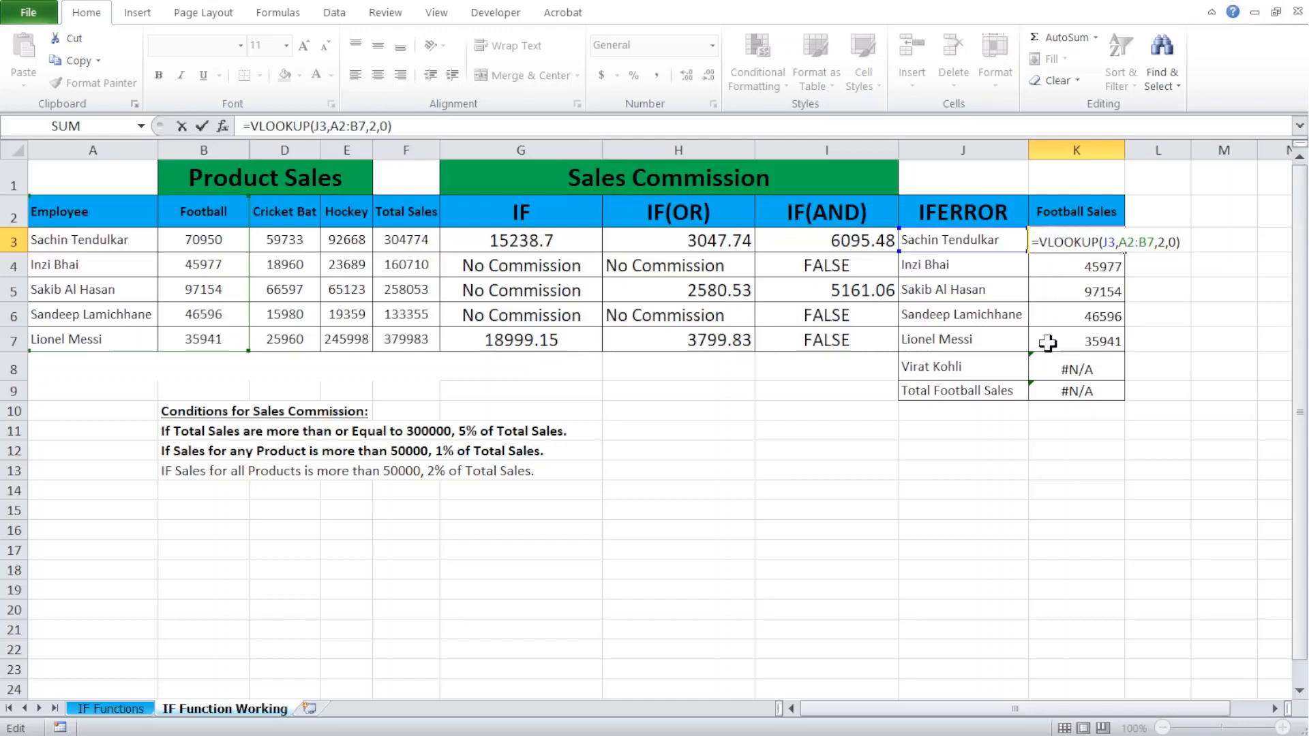
type("iFERROR(")
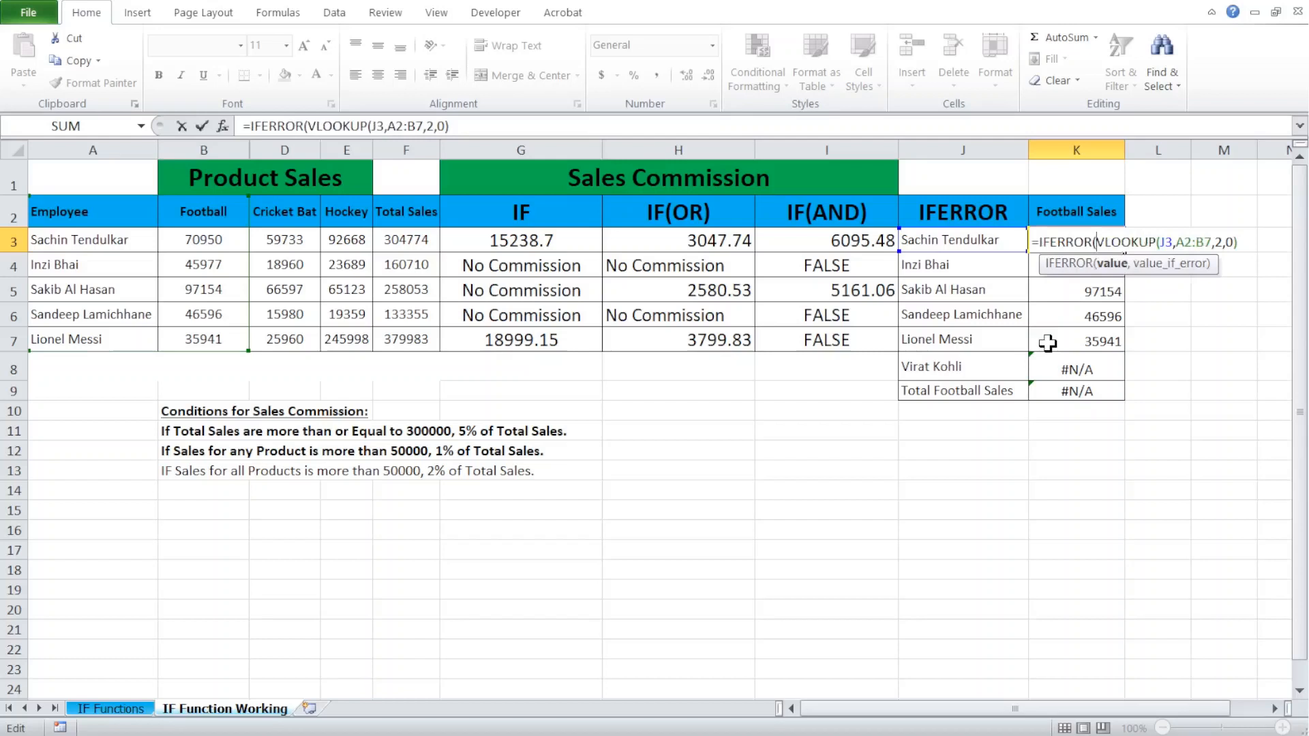
left_click(1241, 243)
type(",")
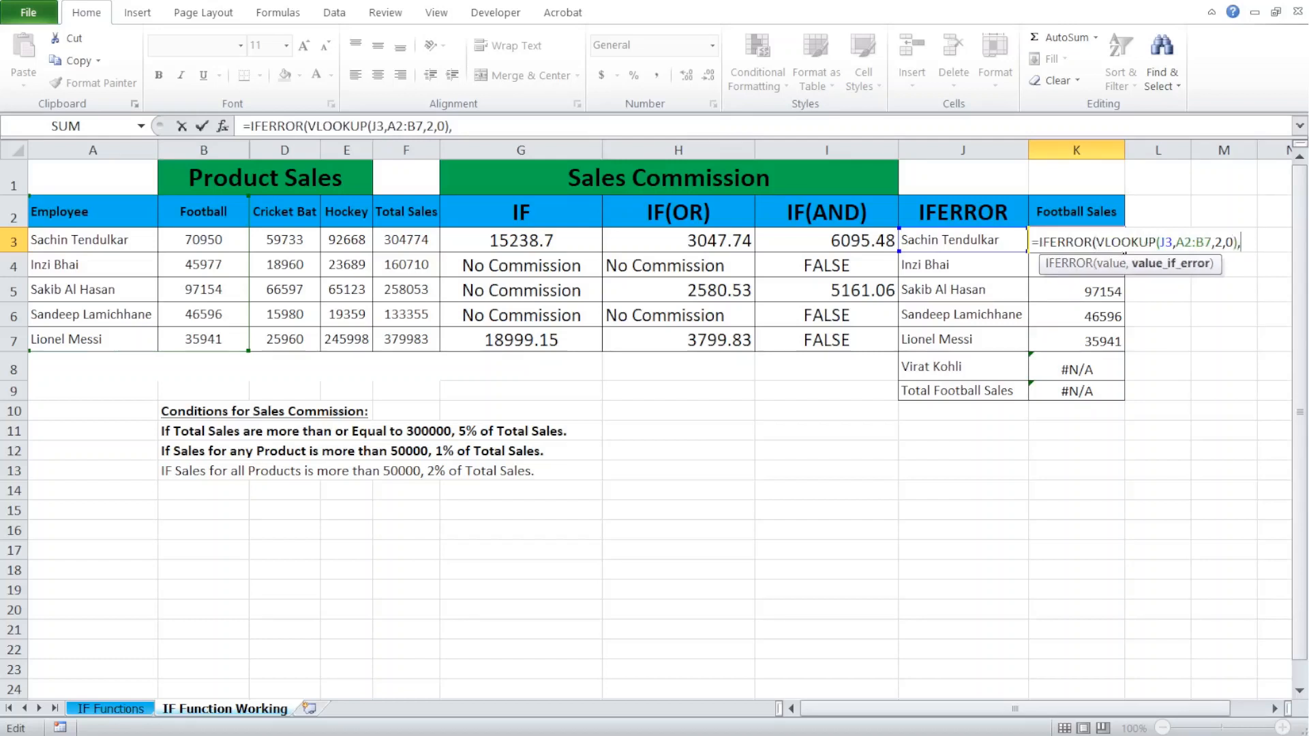
type("0)")
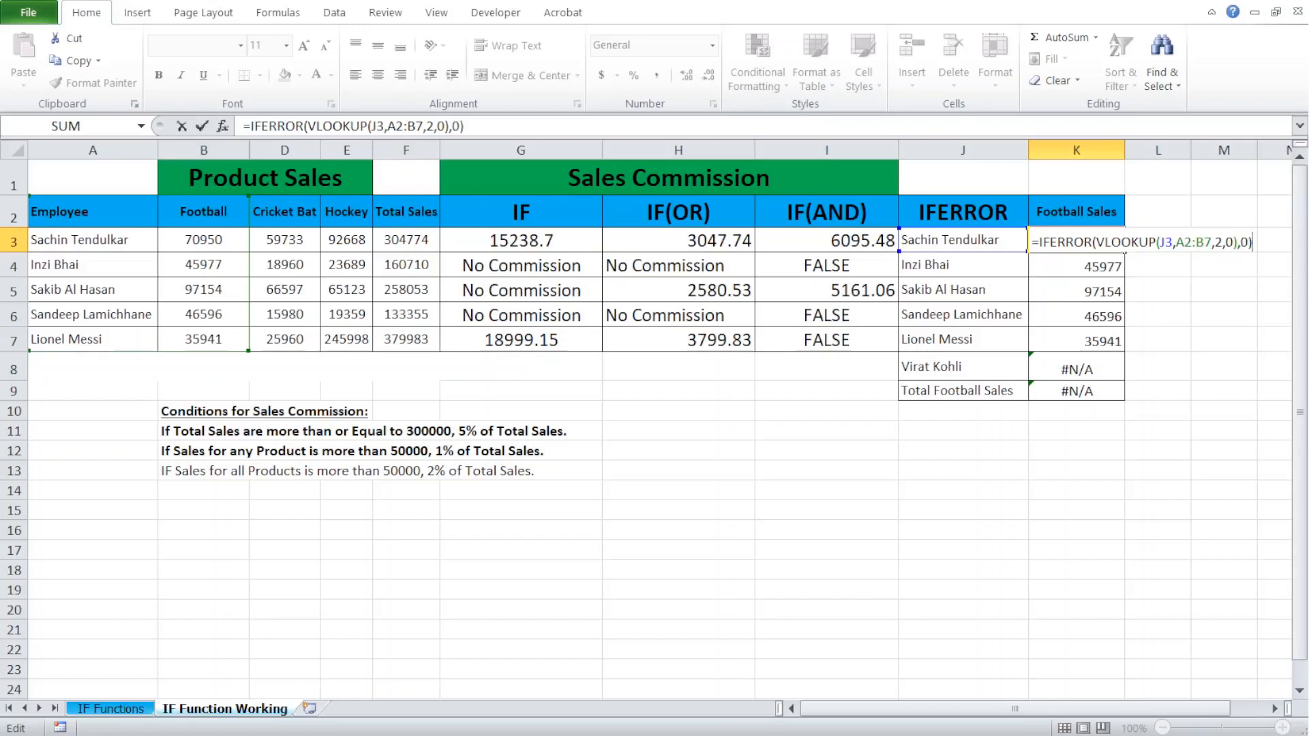
key("ctrl+Return")
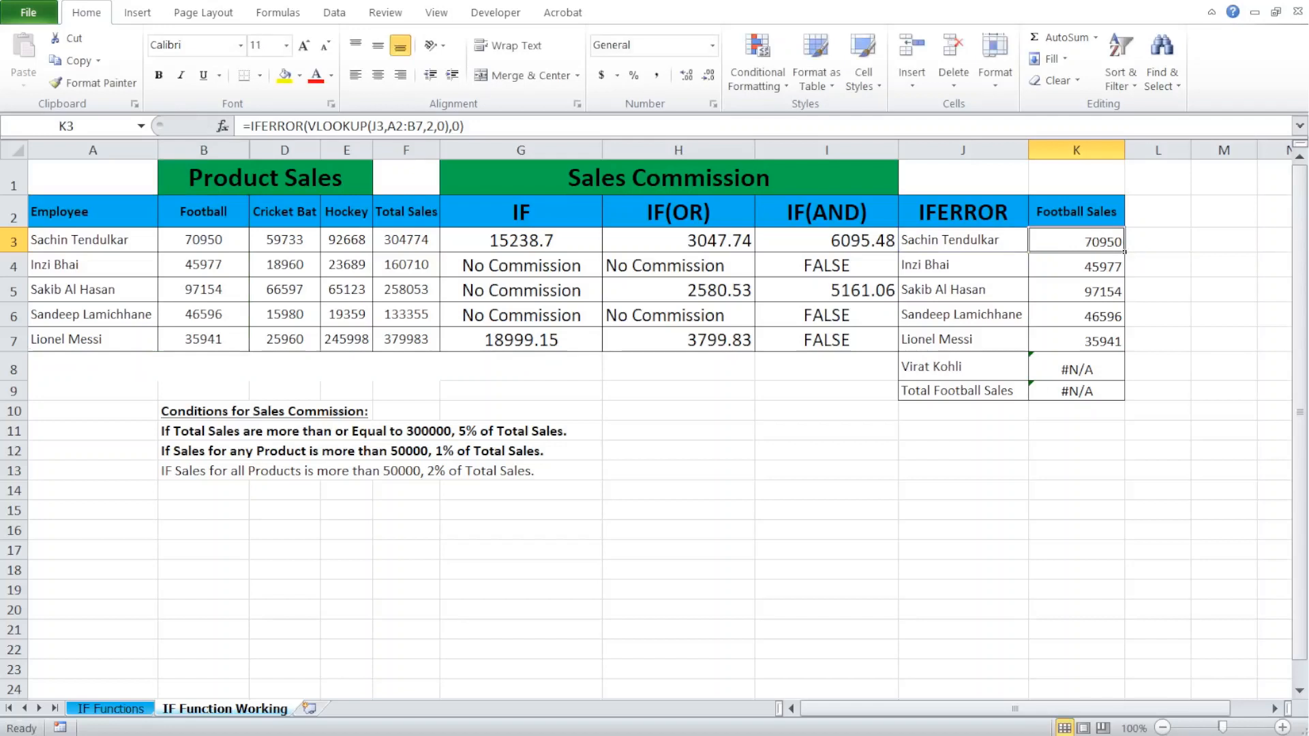
Step: Copy the IFERROR formula from K3 down through K8 and select K9 to check the total football sales
key("ctrl+c")
key("shift+Down")
key("shift+Down")
key("shift+Down")
key("shift+Down")
key("shift+Down")
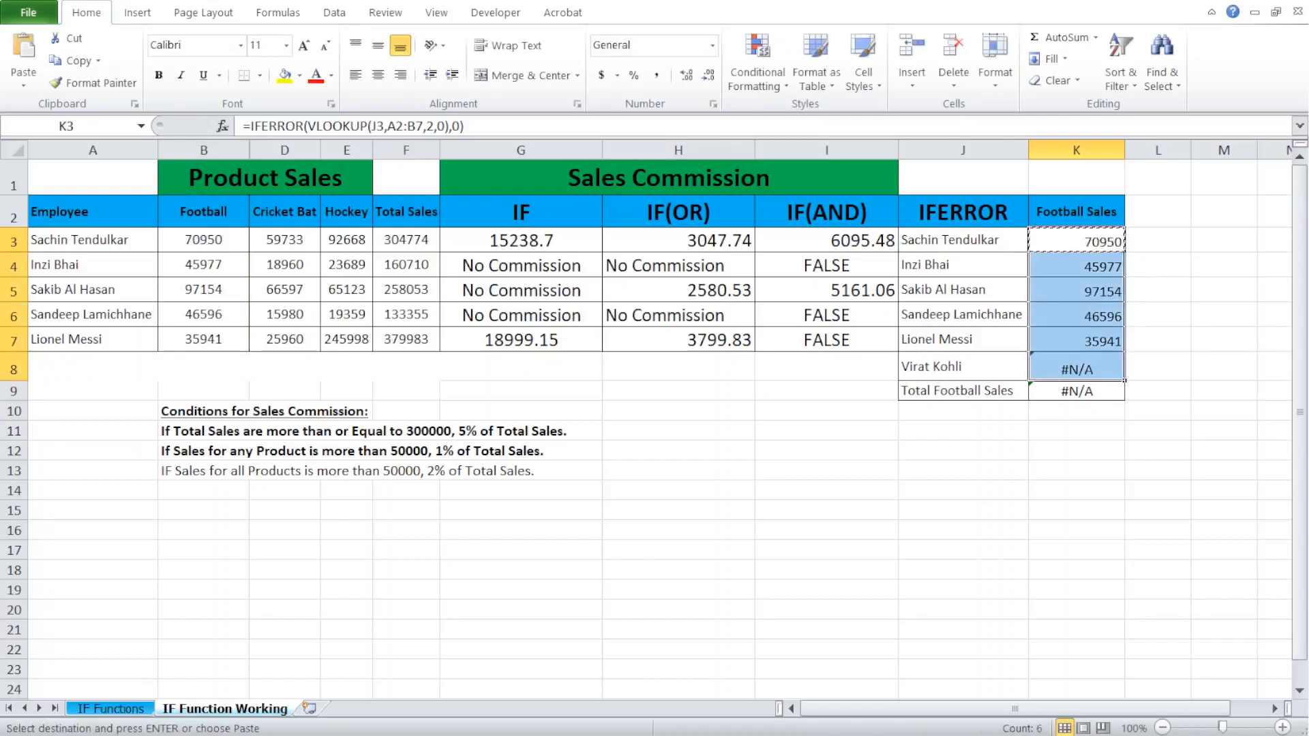
key("Return")
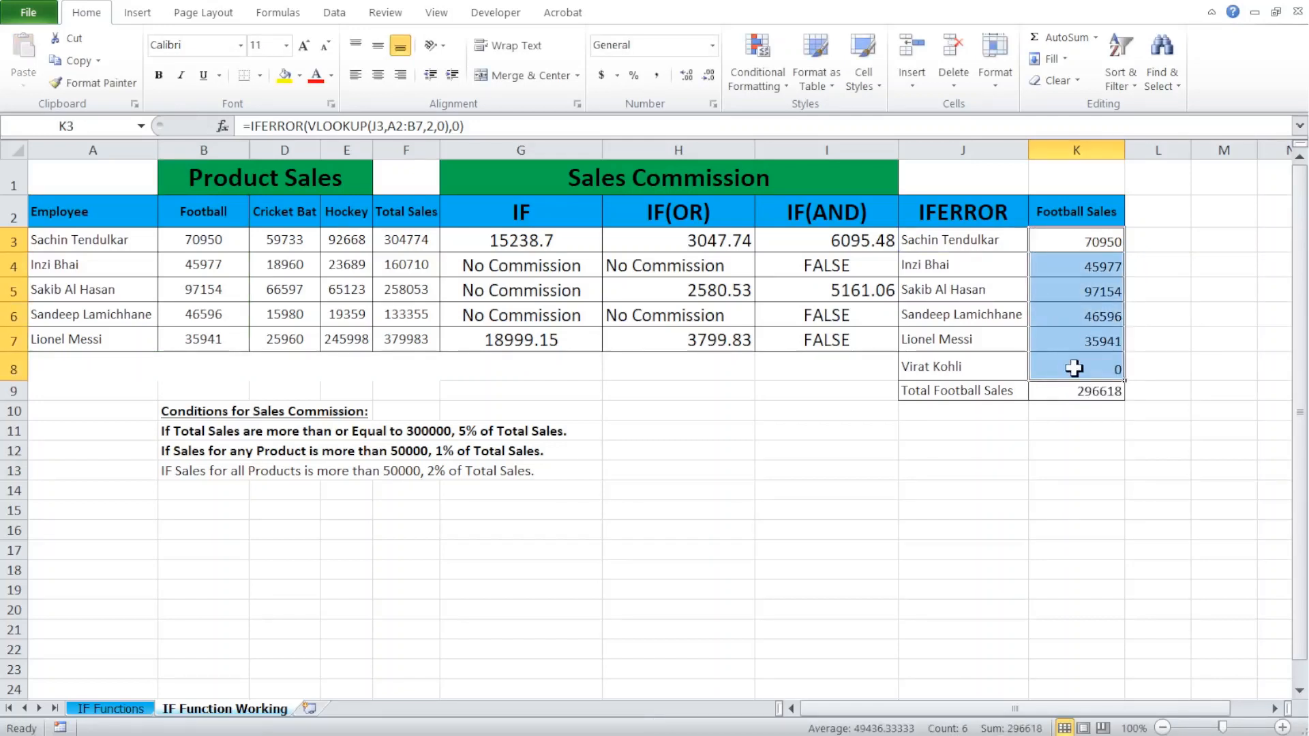
left_click(1046, 400)
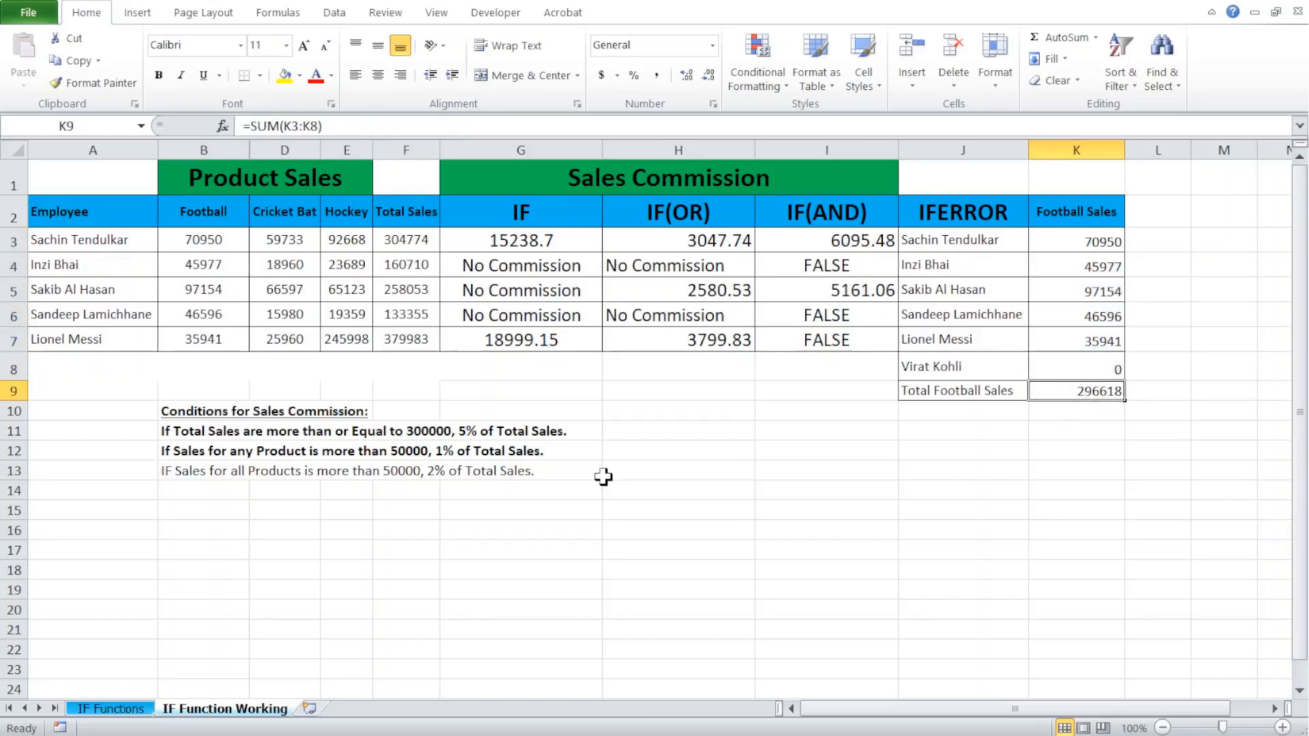
Step: Make the third sales commission condition in B13 bold
left_click(213, 476)
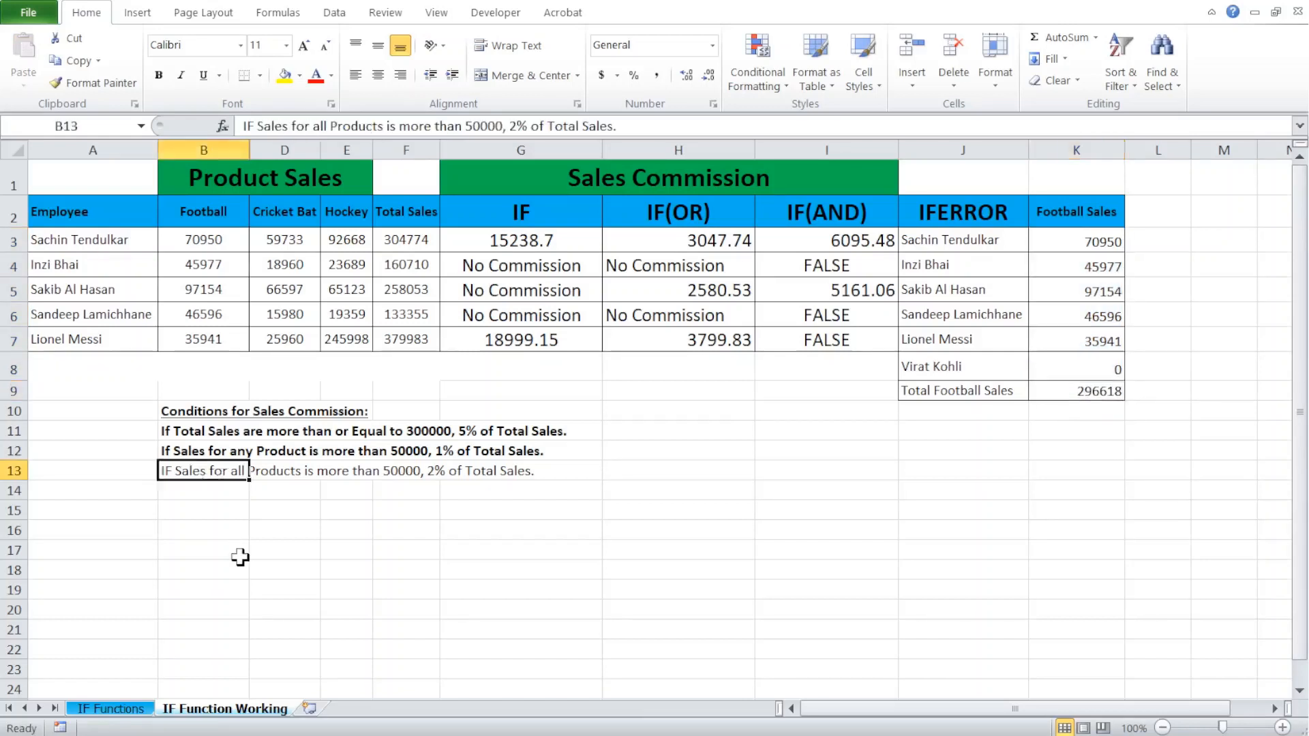
key("ctrl+b")
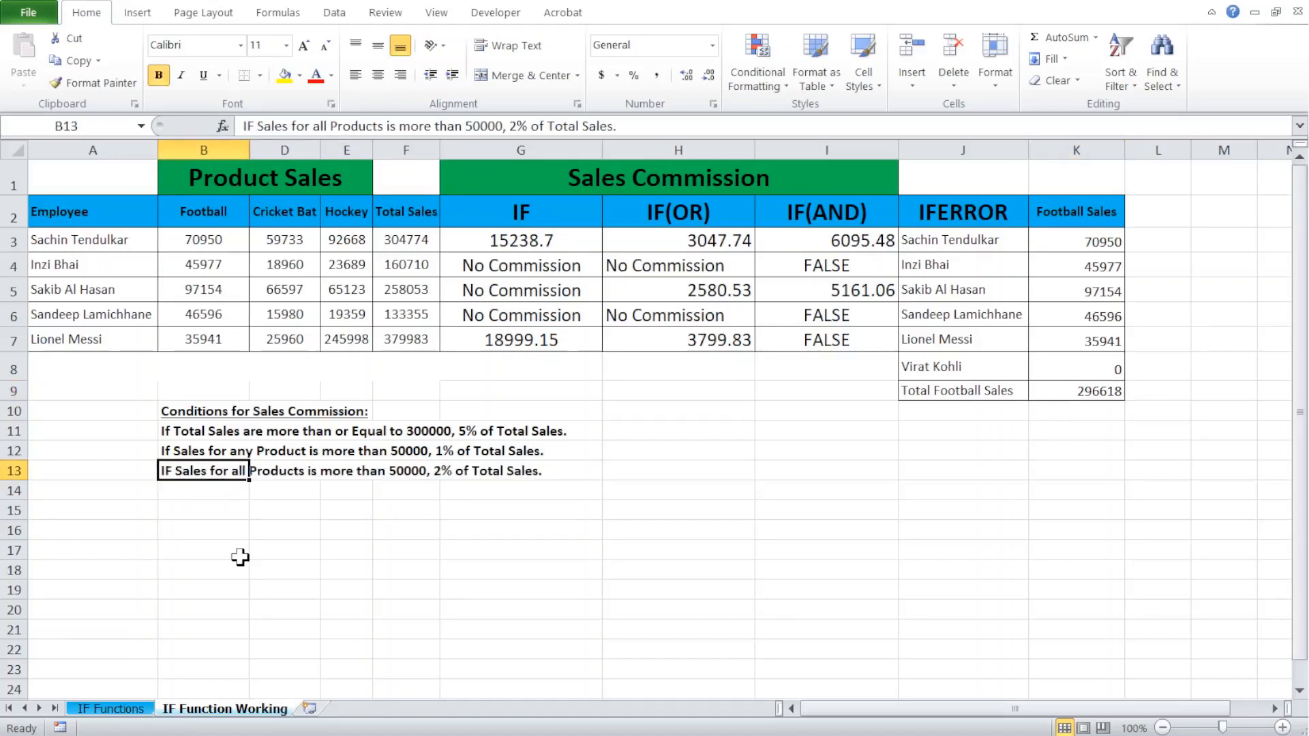
left_click(198, 493)
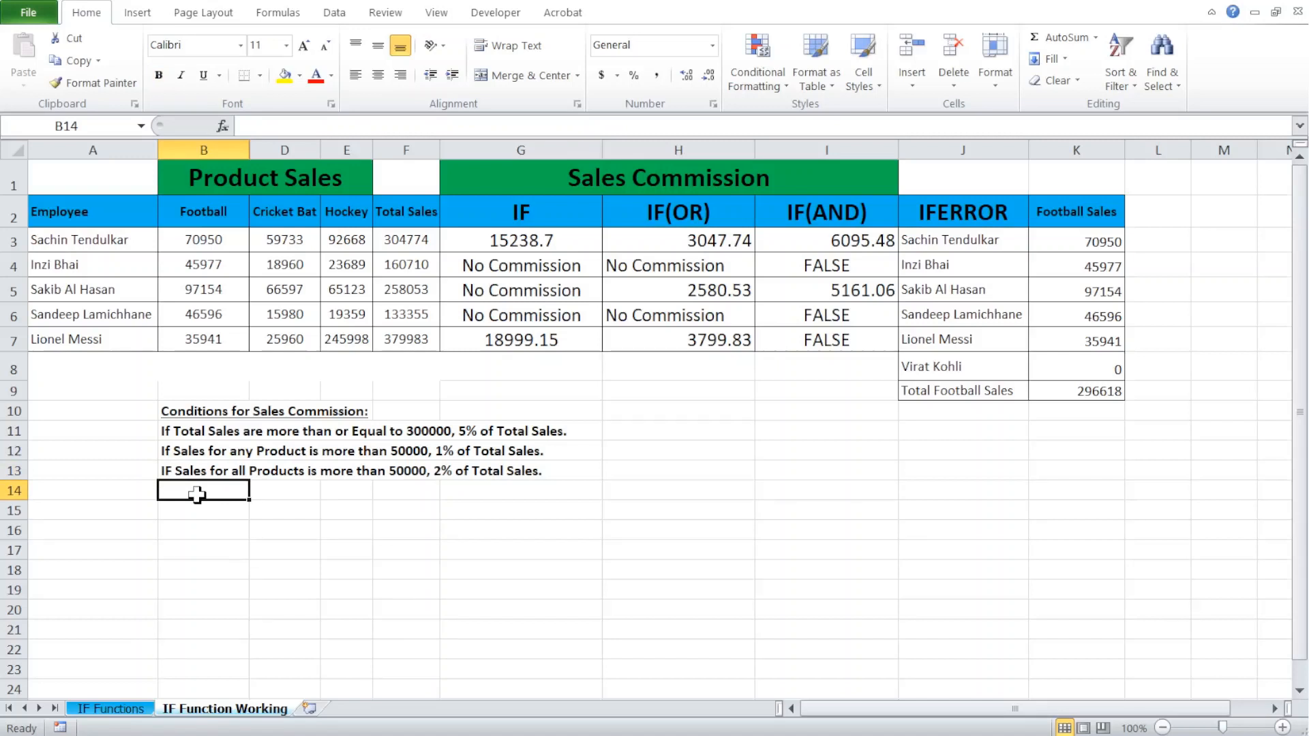